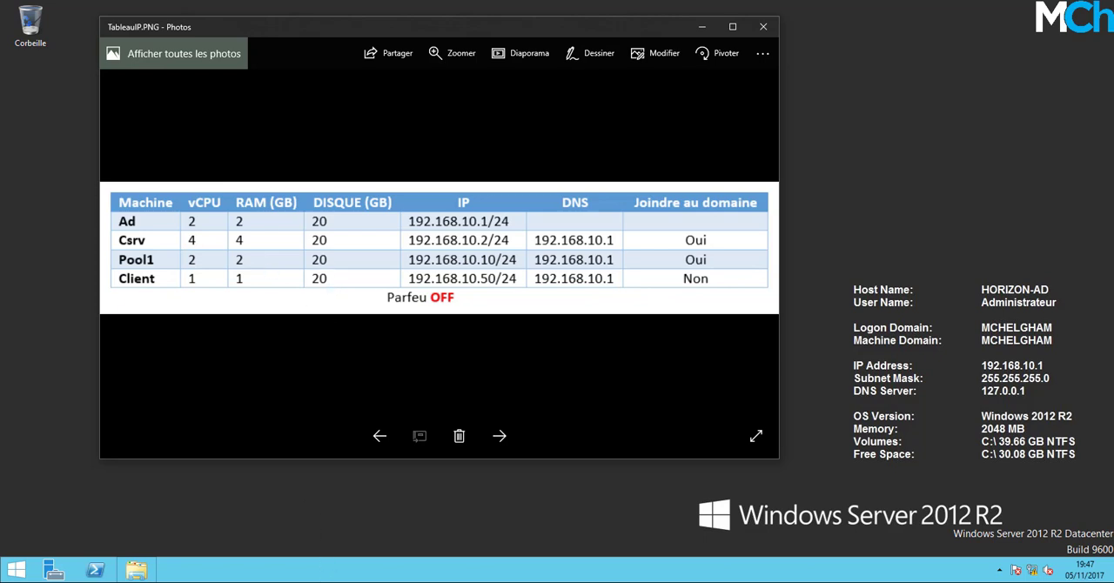
Review the virtual machine status in VM-ETAT.png and the required installers in Liste-fichiers.PNG, minimizing each image.
{"action": "mouse_move", "coordinate": [407, 581]}
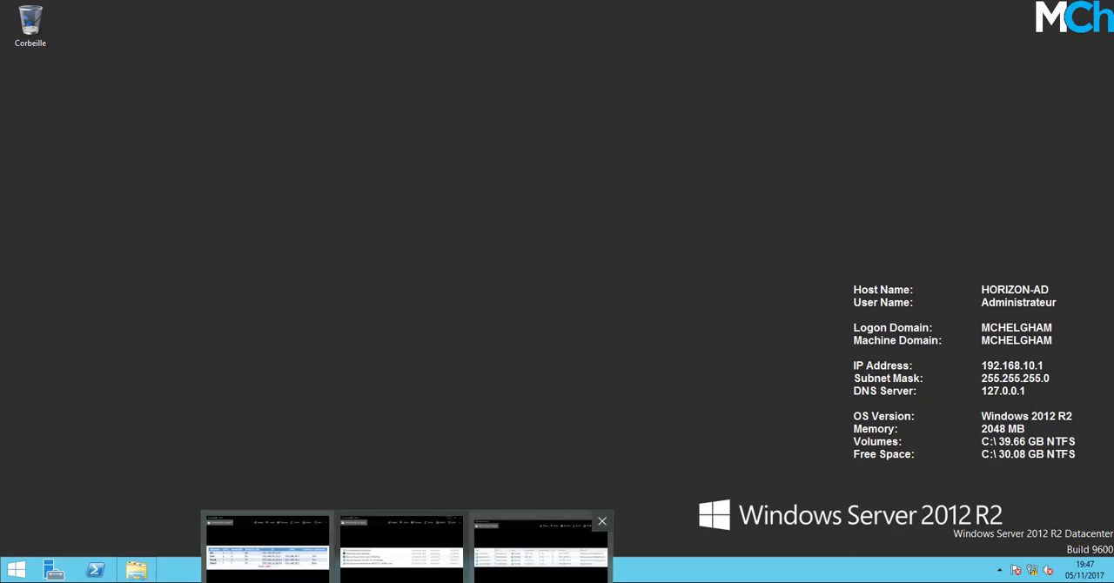
{"action": "left_click", "coordinate": [535, 554]}
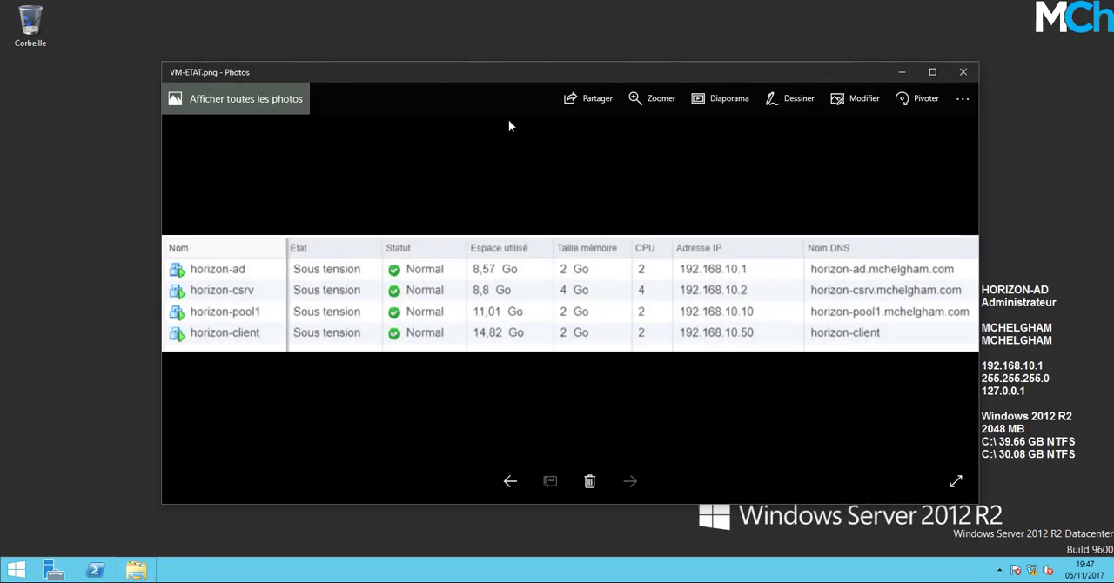
{"action": "left_click_drag", "start_coordinate": [514, 84], "coordinate": [464, 48]}
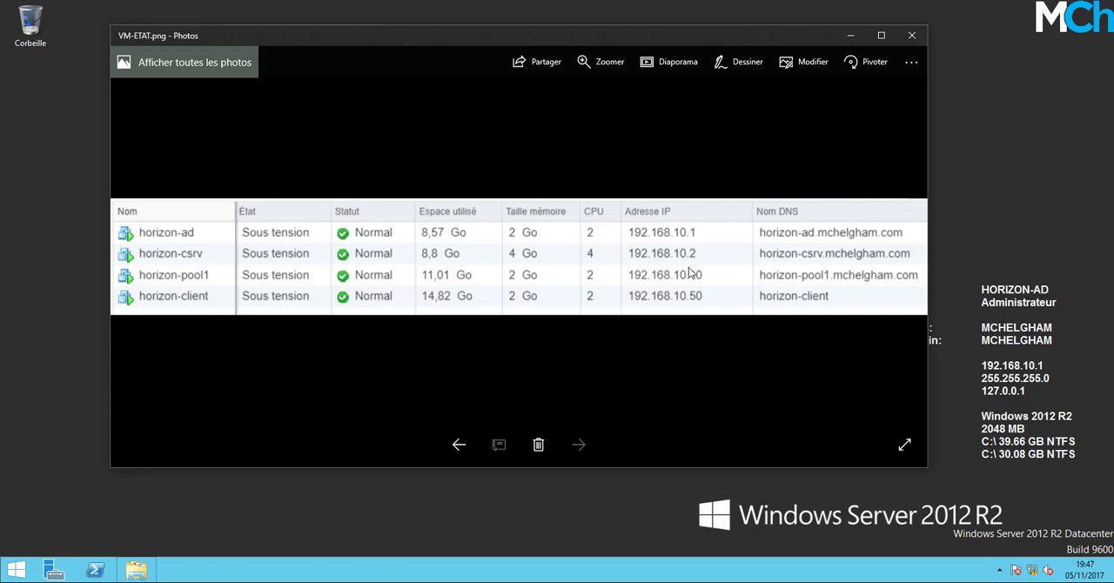
{"action": "left_click", "coordinate": [853, 35]}
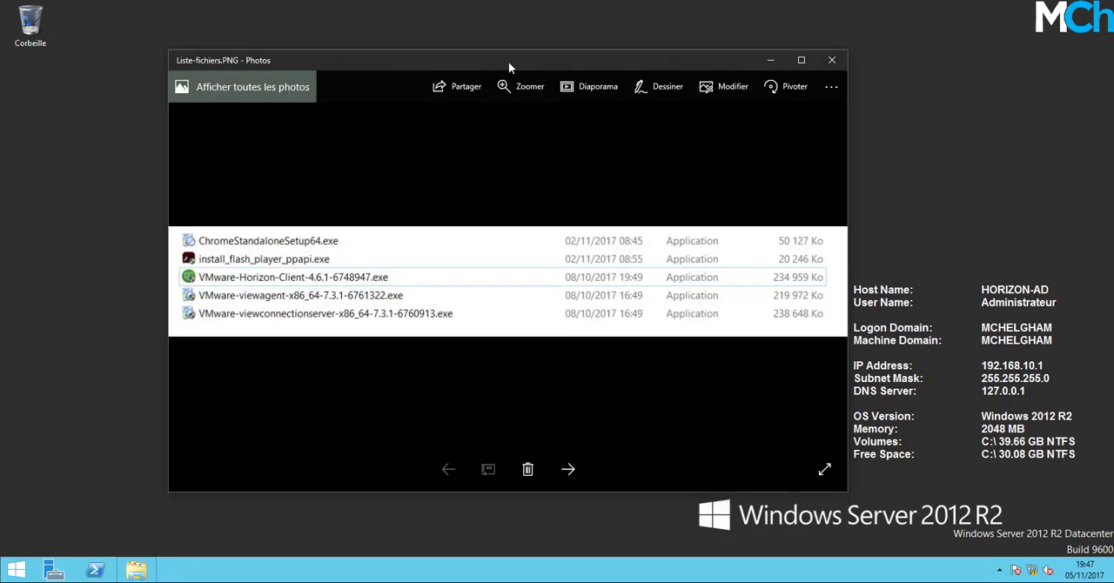
{"action": "left_click_drag", "start_coordinate": [508, 61], "coordinate": [496, 58]}
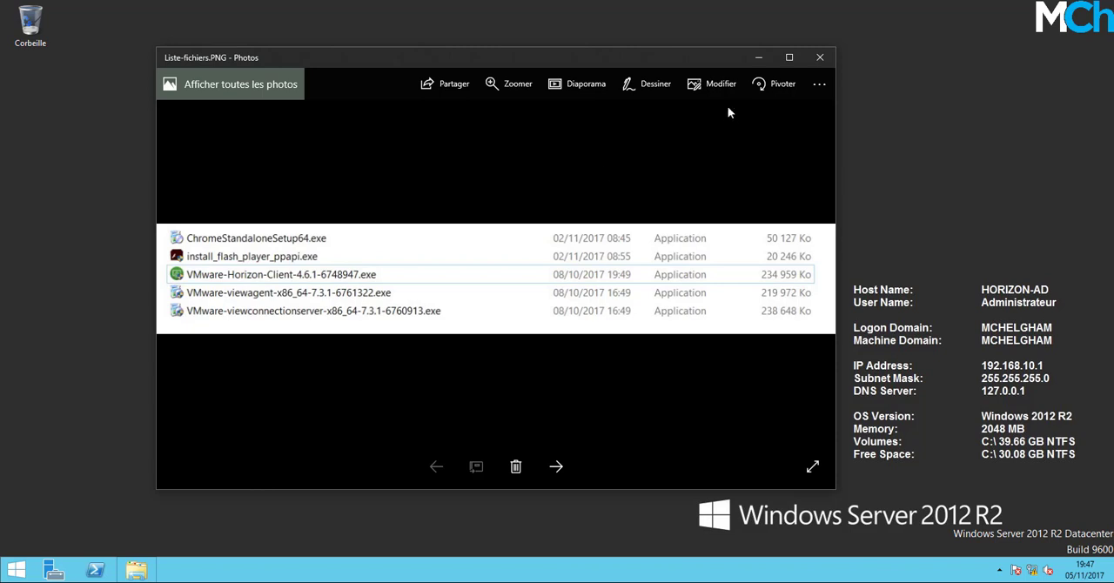
{"action": "left_click", "coordinate": [760, 57]}
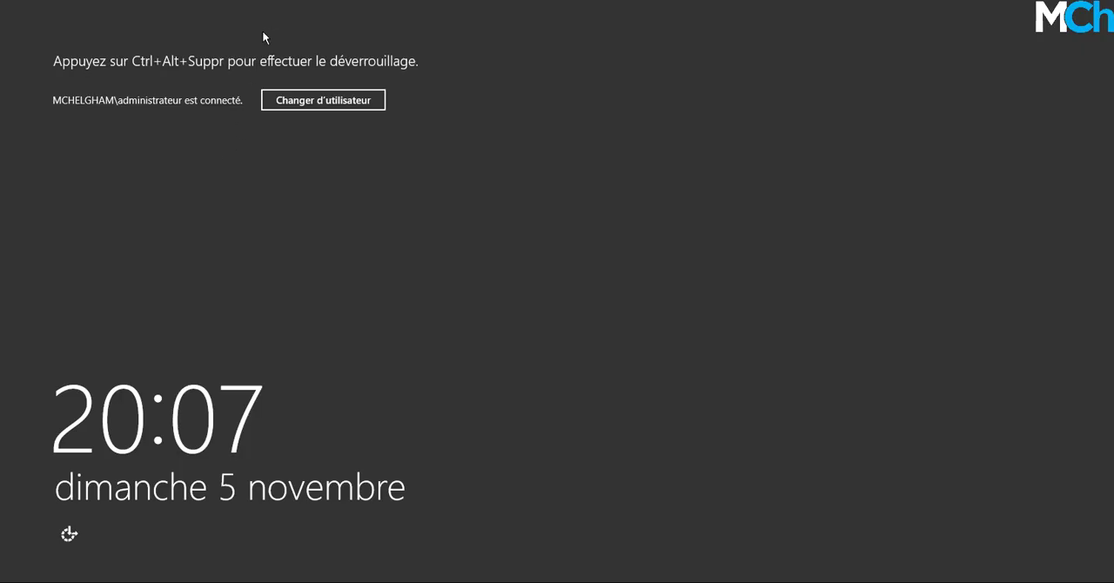
Unlock the domain administrator session on the HORIZON-CSRV server by entering the account password.
{"action": "key", "text": "ctrl+alt+Delete"}
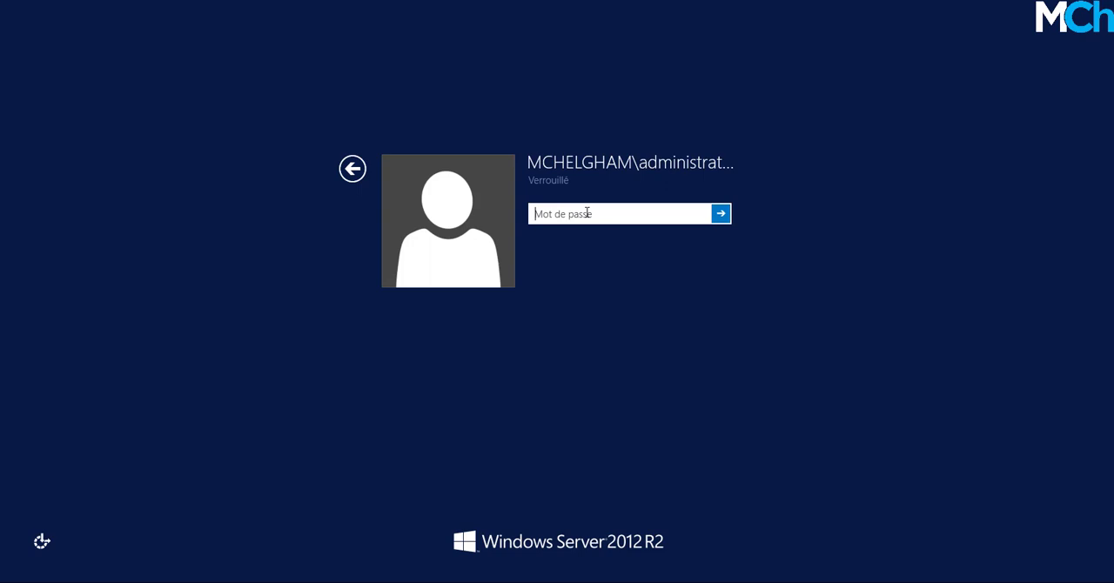
{"action": "type", "text": "P@ssw0rd"}
{"action": "key", "text": "Return"}
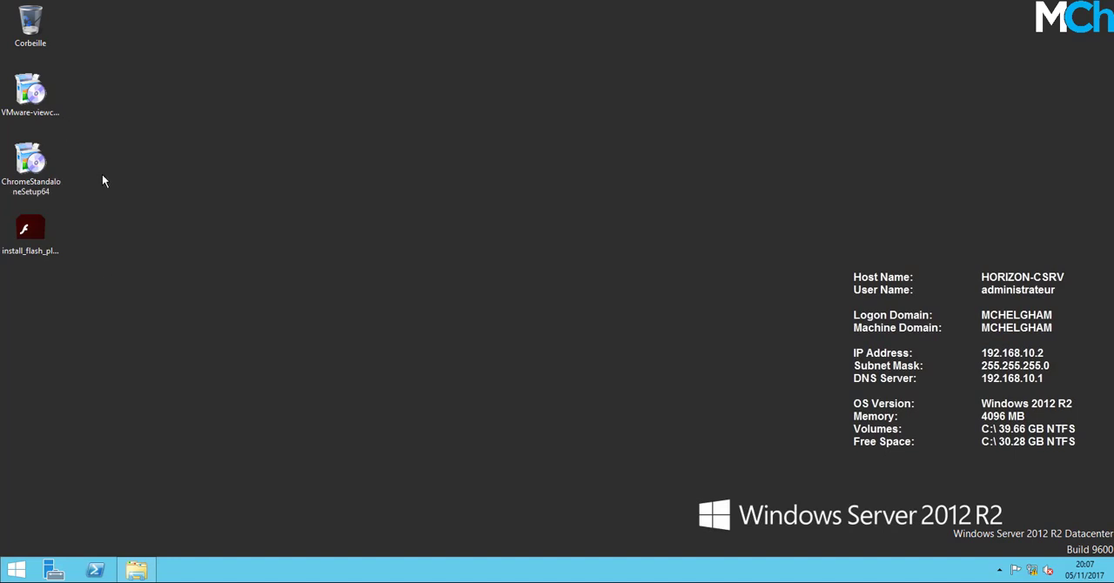
Inspect the VMware Connection Server, ChromeStandaloneSetup64 and Flash Player installers on the HORIZON-CSRV desktop.
{"action": "left_click", "coordinate": [49, 106]}
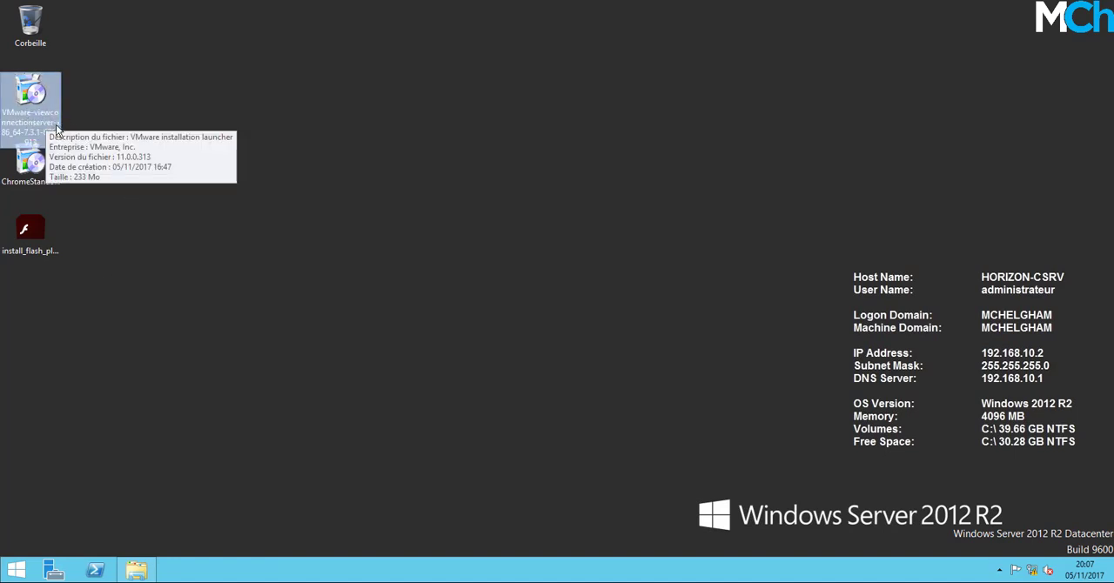
{"action": "left_click", "coordinate": [54, 186]}
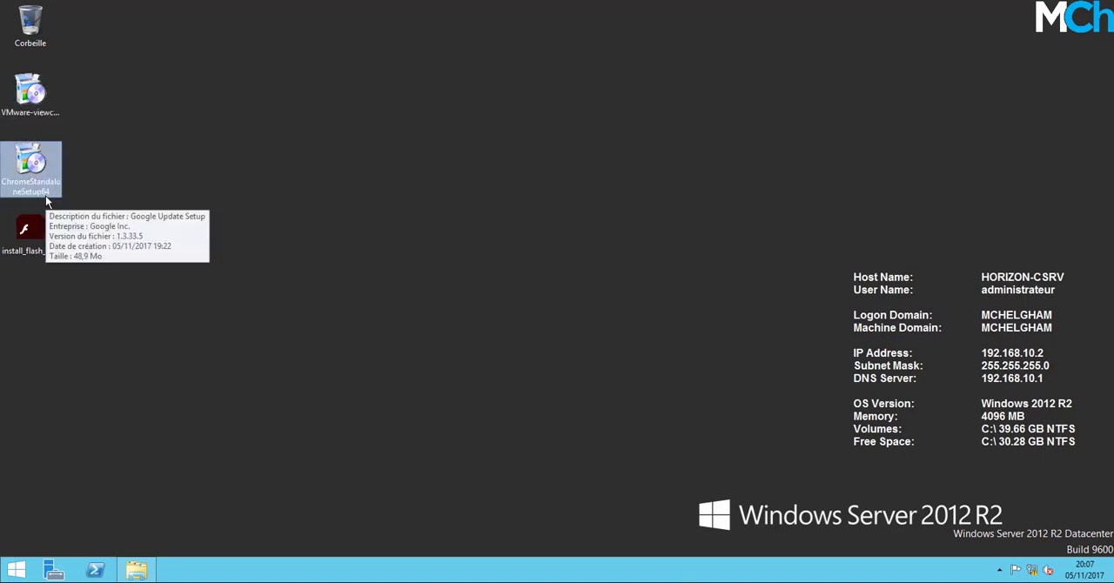
{"action": "left_click", "coordinate": [51, 259]}
{"action": "left_click", "coordinate": [137, 296]}
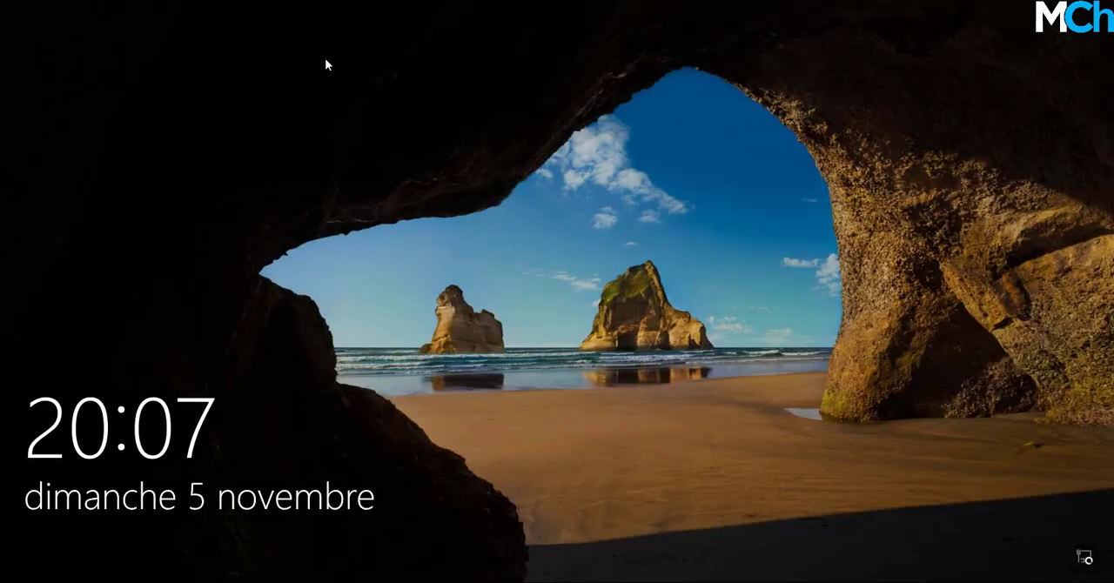
Unlock the domain administrator session on the Windows 10 machine with the account password and select the first file on its desktop.
{"action": "left_click", "coordinate": [323, 58]}
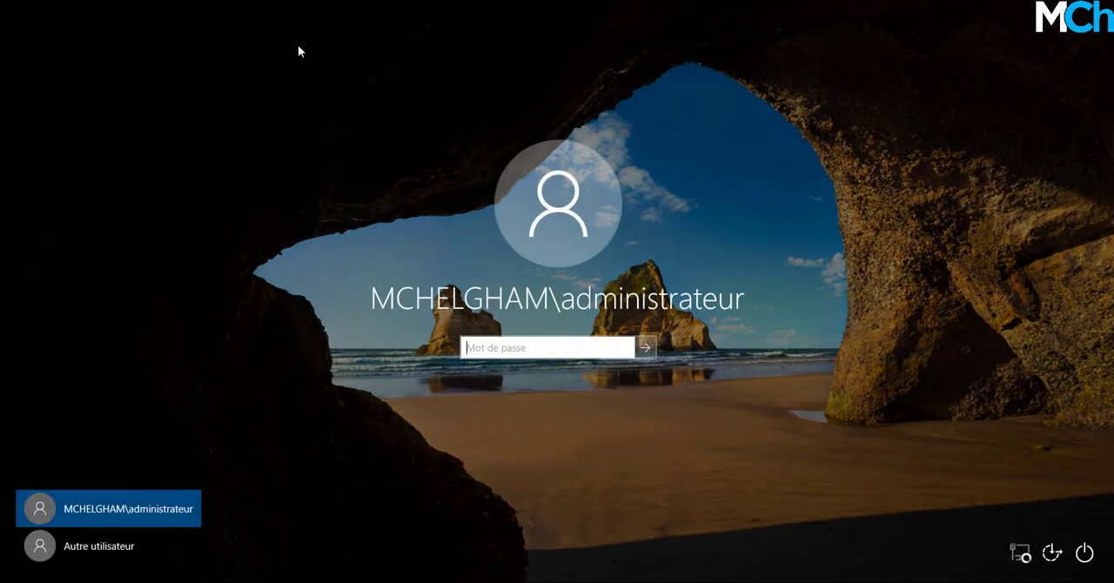
{"action": "type", "text": "********"}
{"action": "key", "text": "Return"}
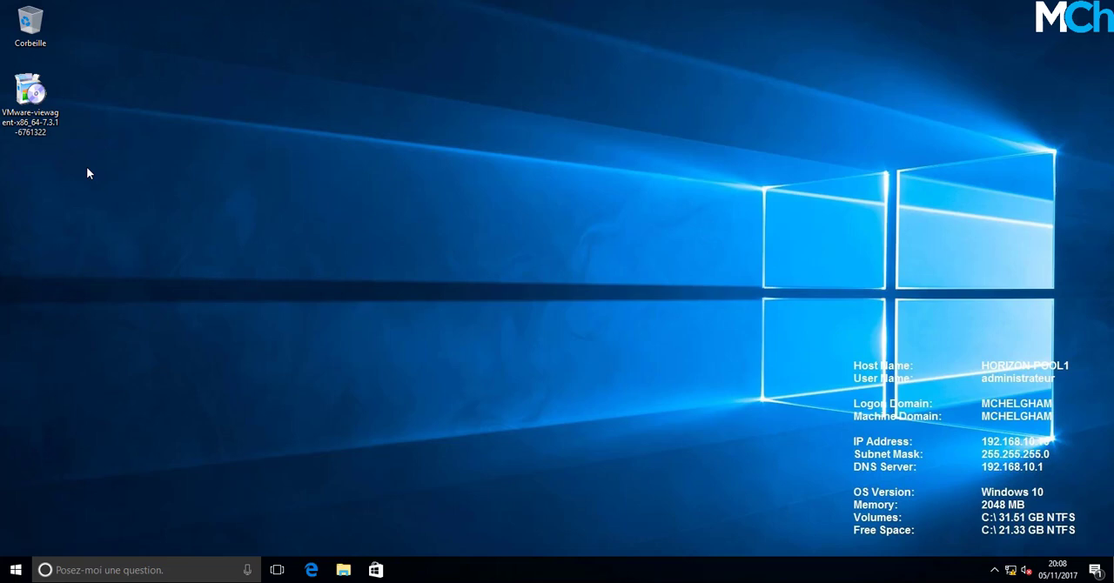
{"action": "left_click", "coordinate": [32, 103]}
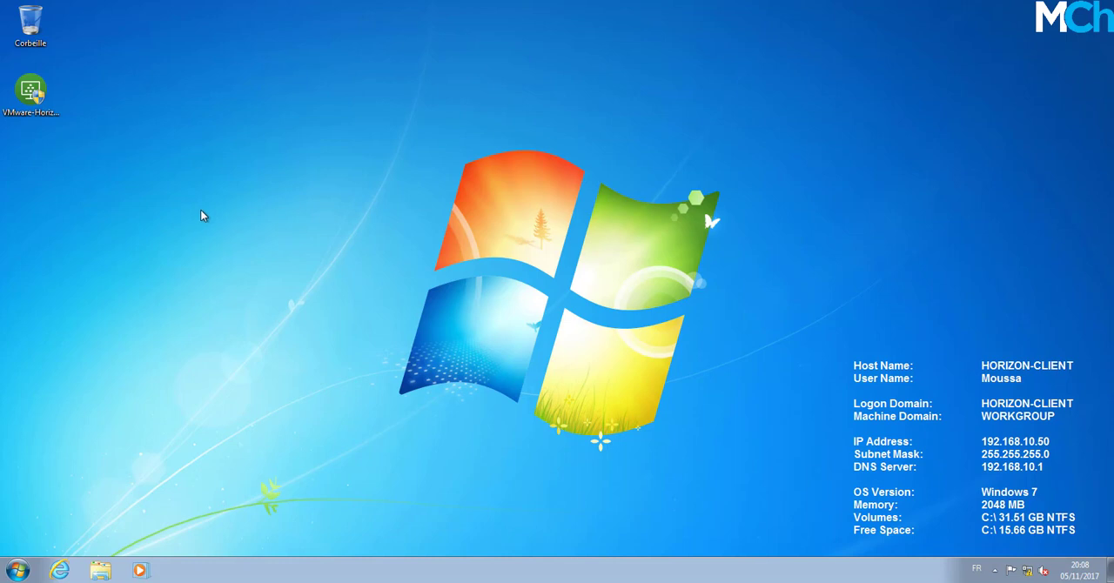
Inspect the VMware-Horizon-Client-4.6.1-6748947 installer on the HORIZON-CLIENT desktop and return to HORIZON-CSRV.
{"action": "left_click", "coordinate": [51, 109]}
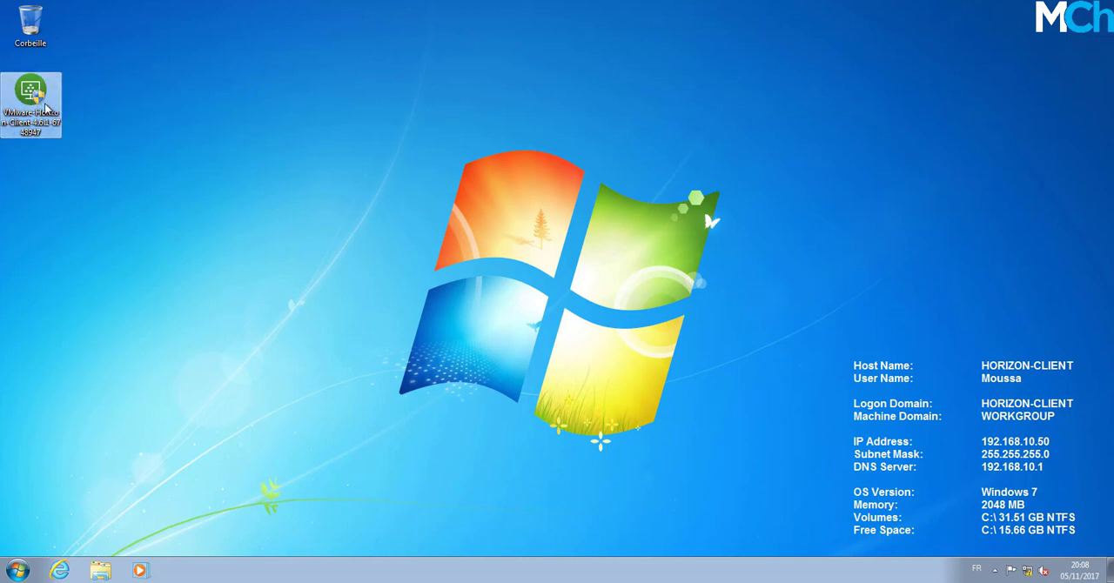
{"action": "left_click", "coordinate": [131, 94]}
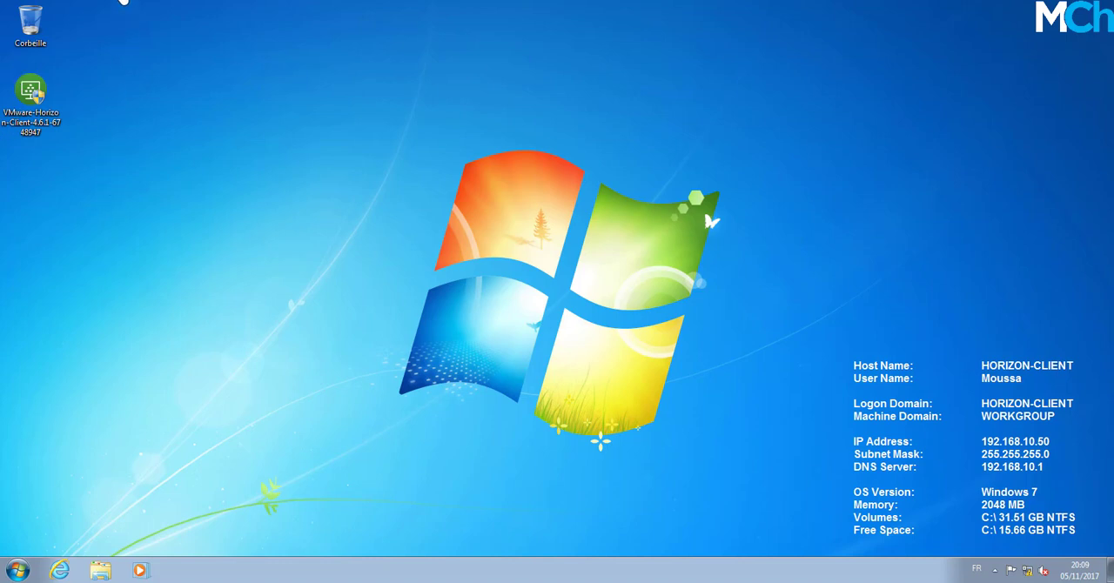
{"action": "left_click", "coordinate": [123, 1]}
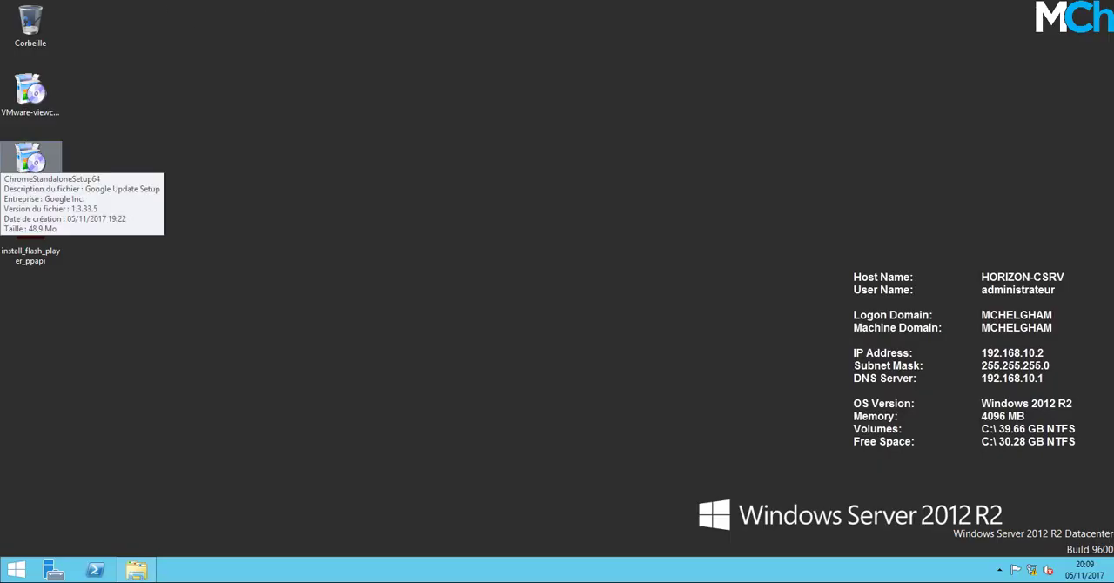
Look at the ISO Creator window and the installer list in Liste-fichiers.PNG, minimizing both.
{"action": "left_click_drag", "start_coordinate": [441, 93], "coordinate": [492, 102]}
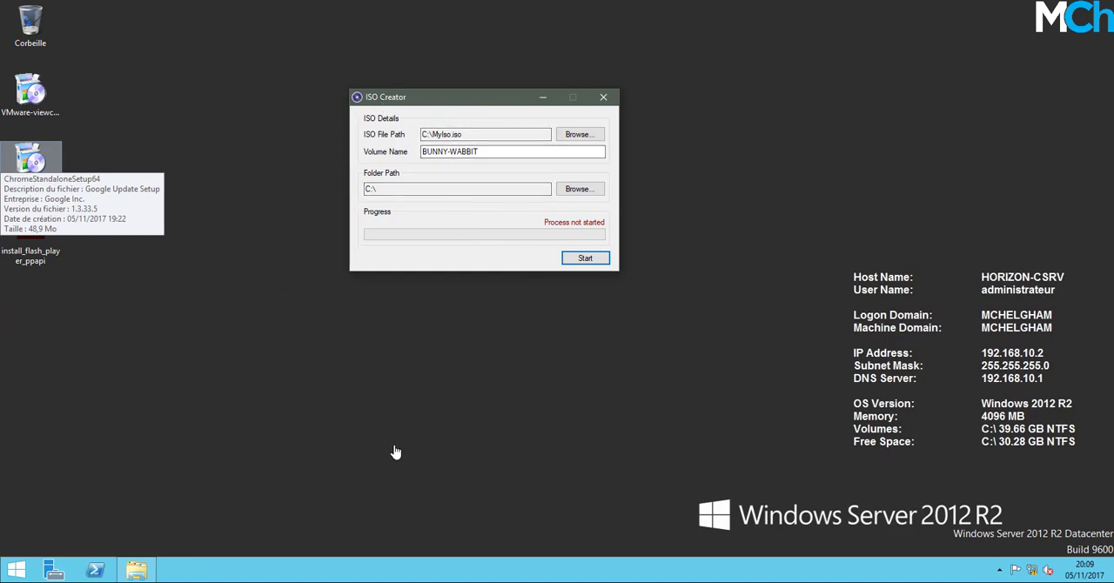
{"action": "key", "text": "alt+Tab"}
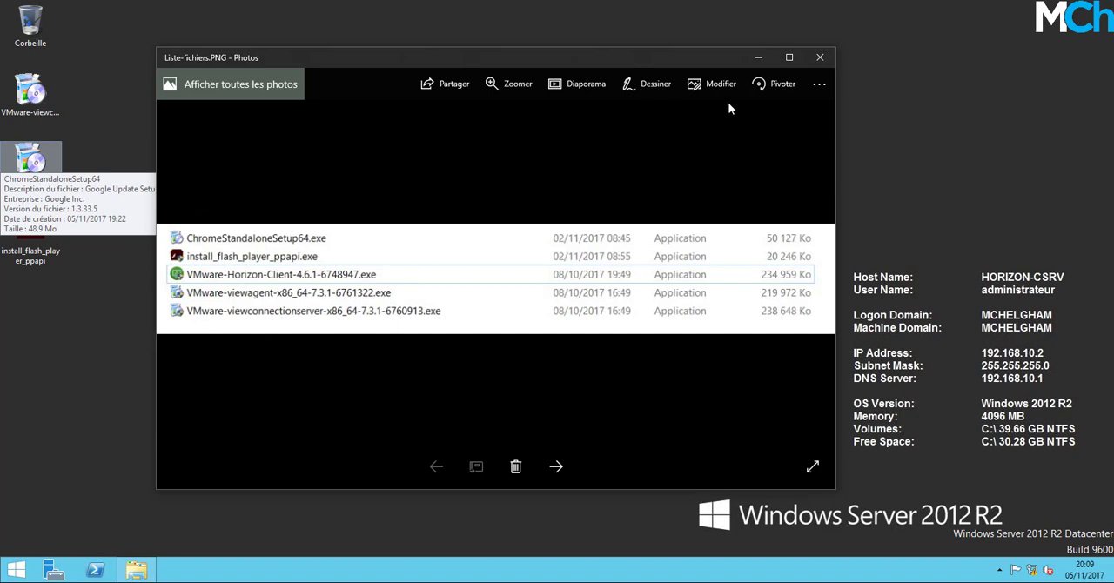
{"action": "left_click", "coordinate": [758, 57]}
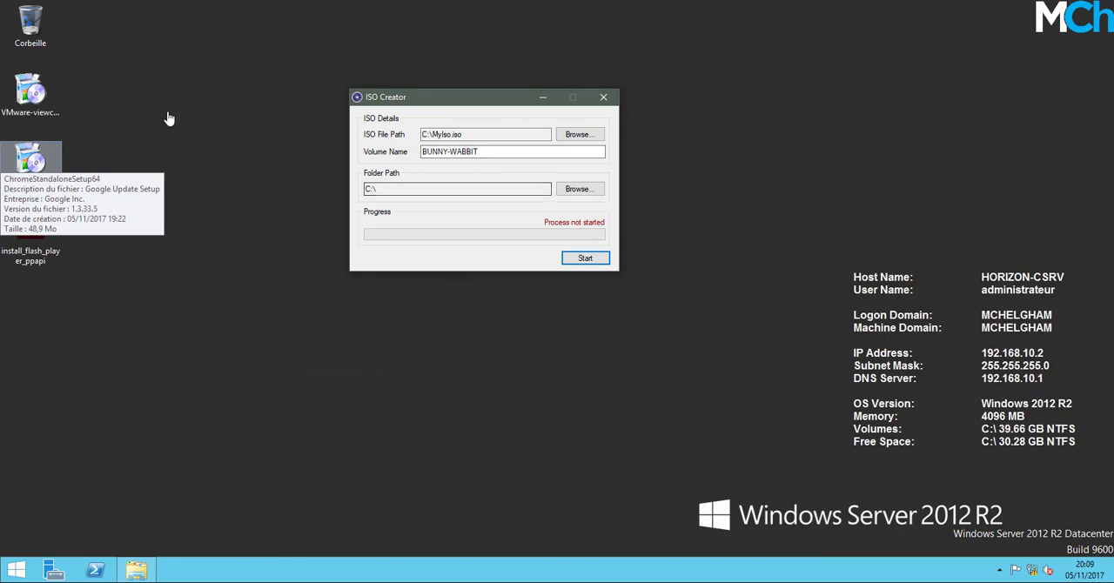
{"action": "left_click", "coordinate": [542, 98]}
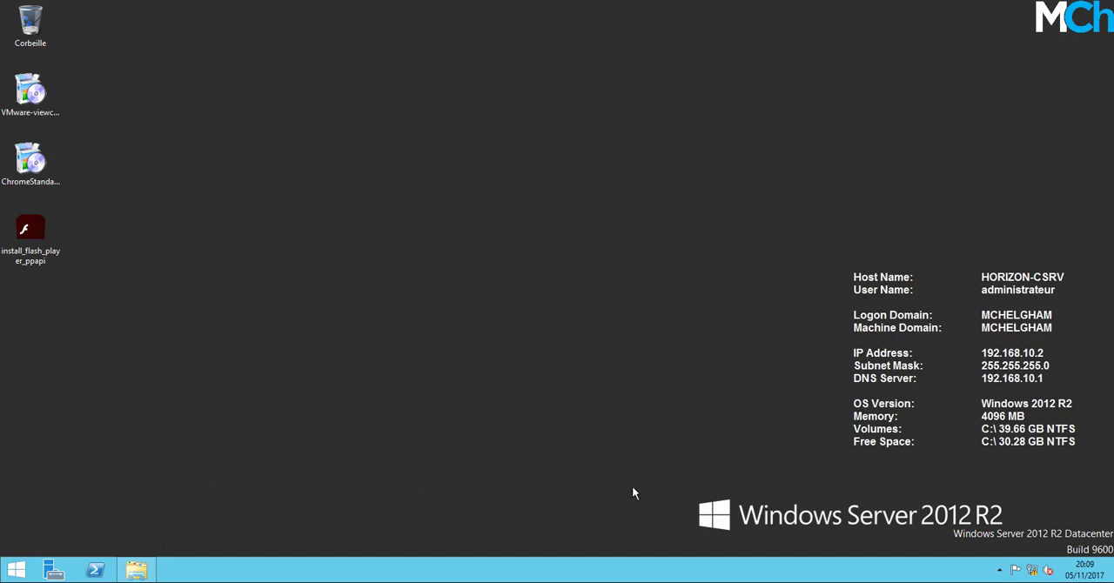
{"action": "left_click", "coordinate": [670, 582]}
{"action": "left_click_drag", "start_coordinate": [423, 98], "coordinate": [400, 97]}
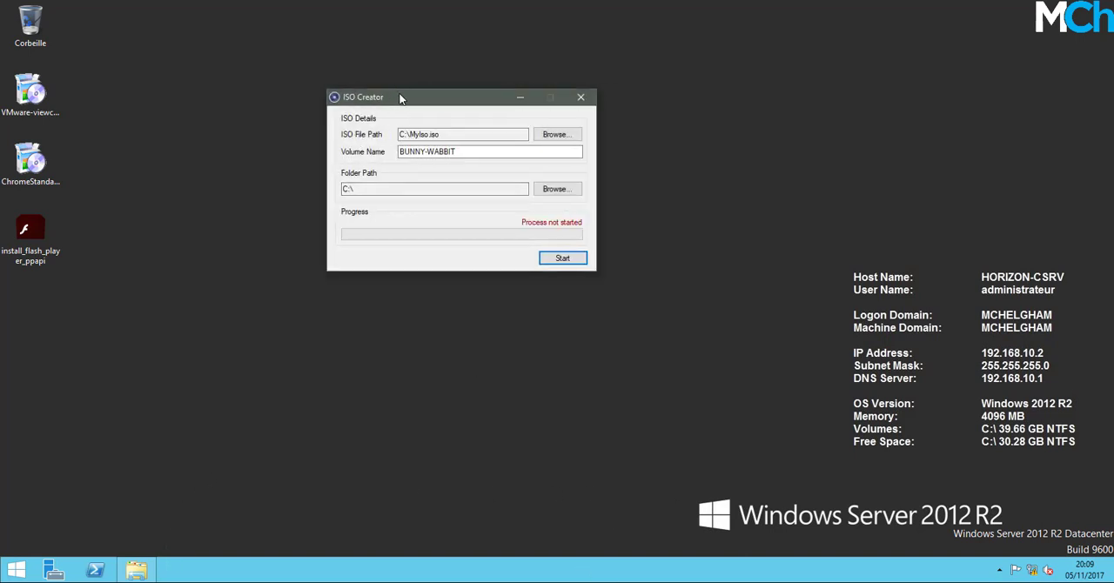
{"action": "left_click", "coordinate": [517, 101]}
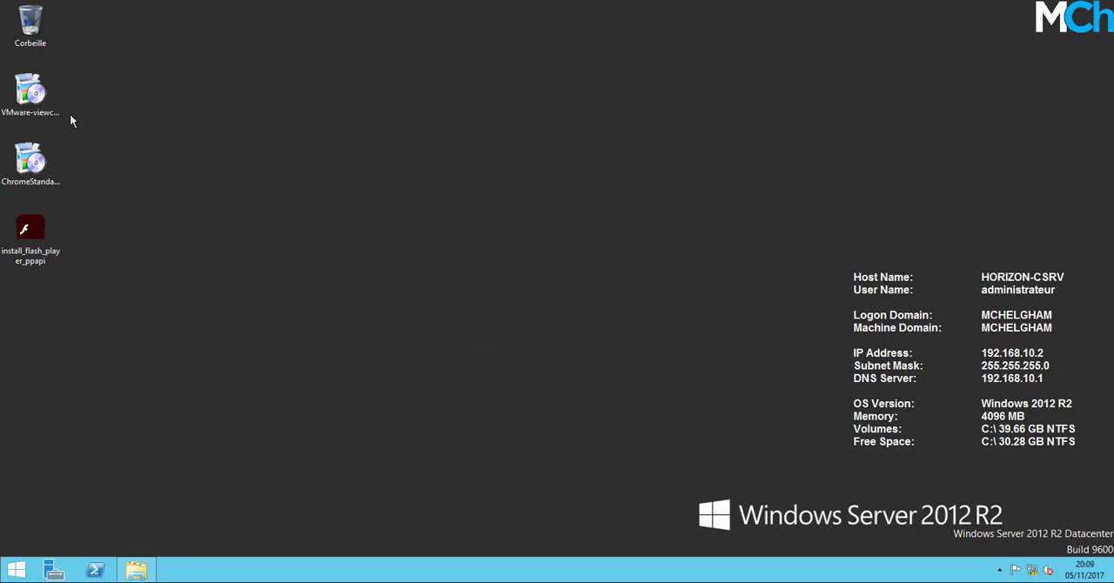
Launch the VMware-viewconnectionserver-x86_64-7.3.1-6760913 installer on HORIZON-CSRV and minimize the TableauIP.PNG image covering it.
{"action": "left_click", "coordinate": [45, 94]}
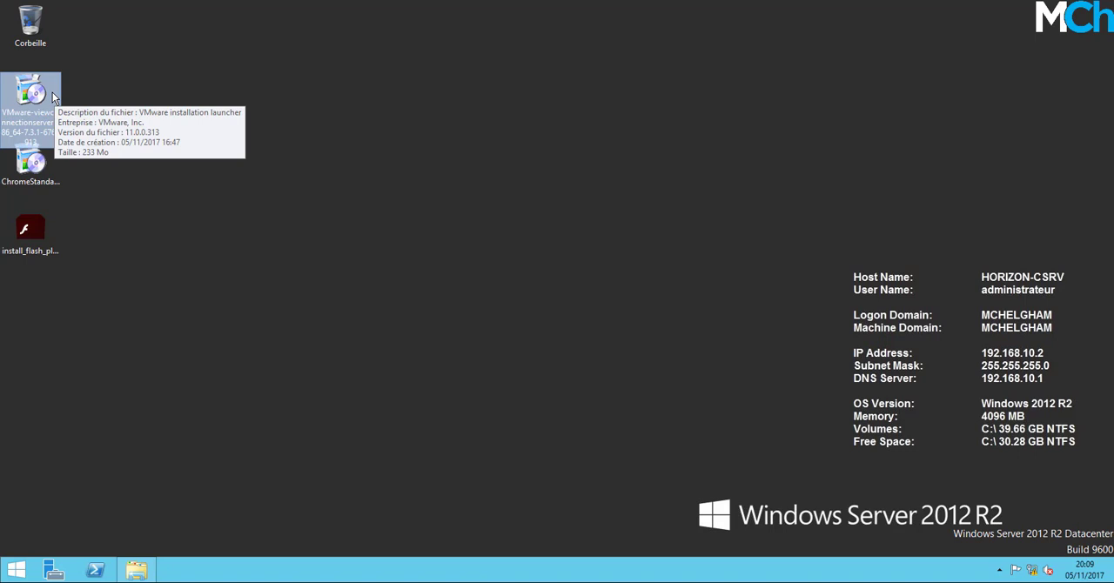
{"action": "double_click", "coordinate": [52, 92]}
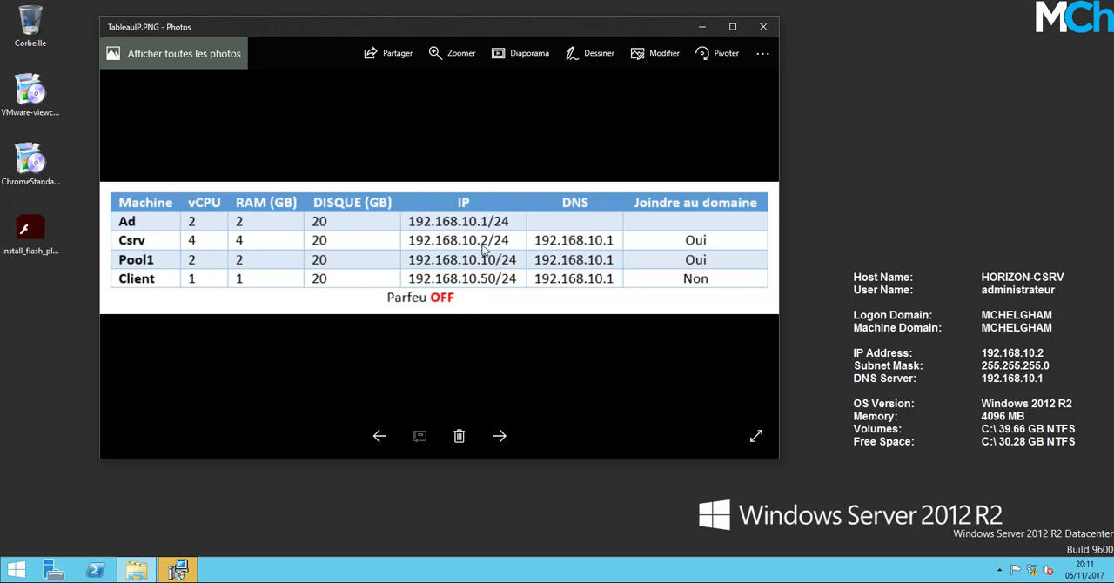
{"action": "left_click", "coordinate": [702, 27]}
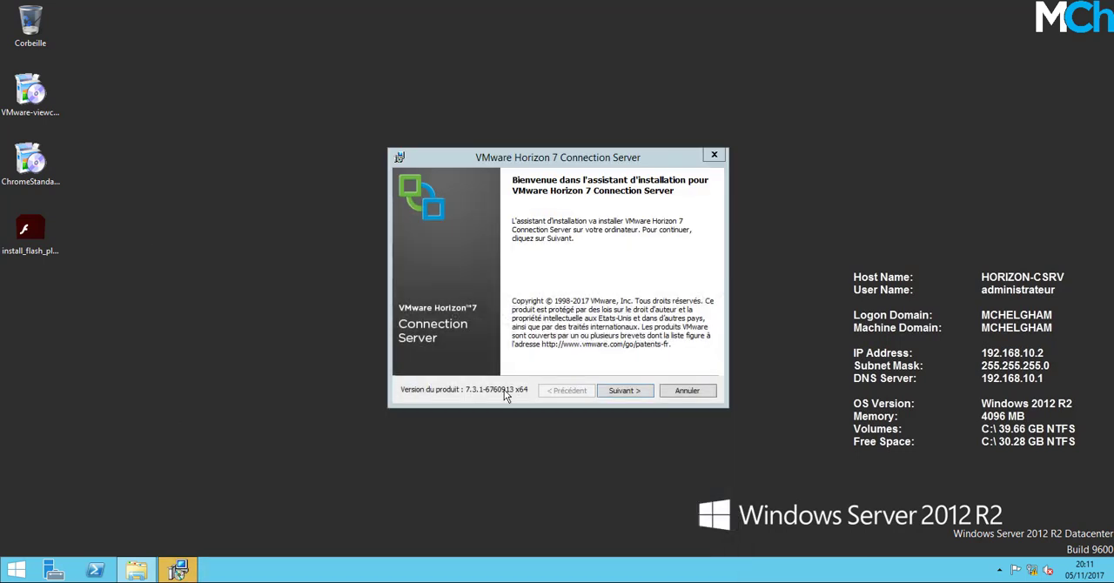
Accept the VMware Horizon 7 Connection Server licence agreement and keep the default destination folder C:\Program Files\VMware\VMware View\Server\.
{"action": "left_click", "coordinate": [626, 394]}
{"action": "left_click", "coordinate": [516, 343]}
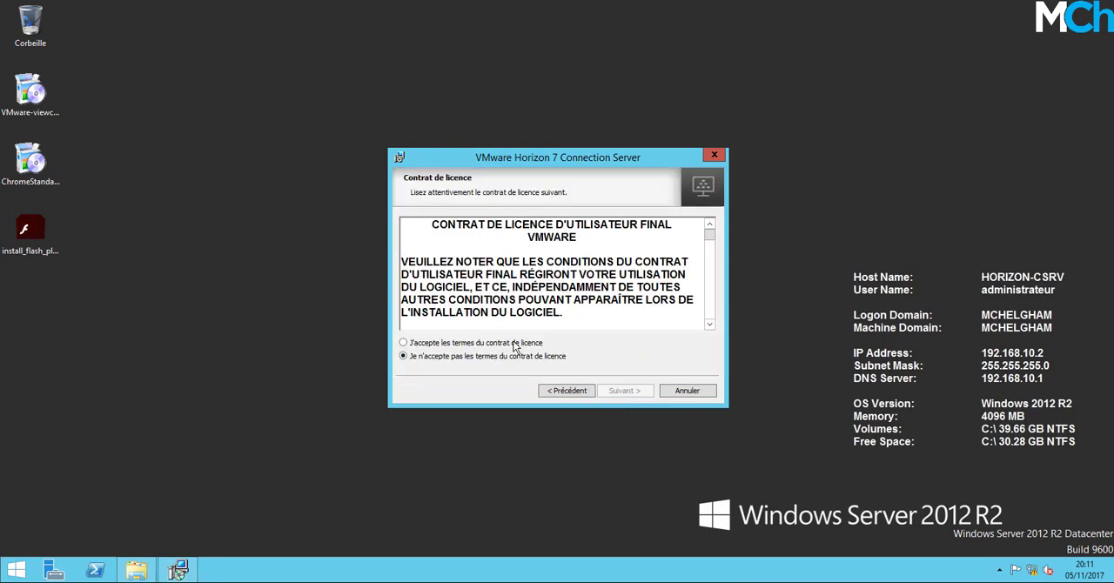
{"action": "left_click", "coordinate": [633, 392]}
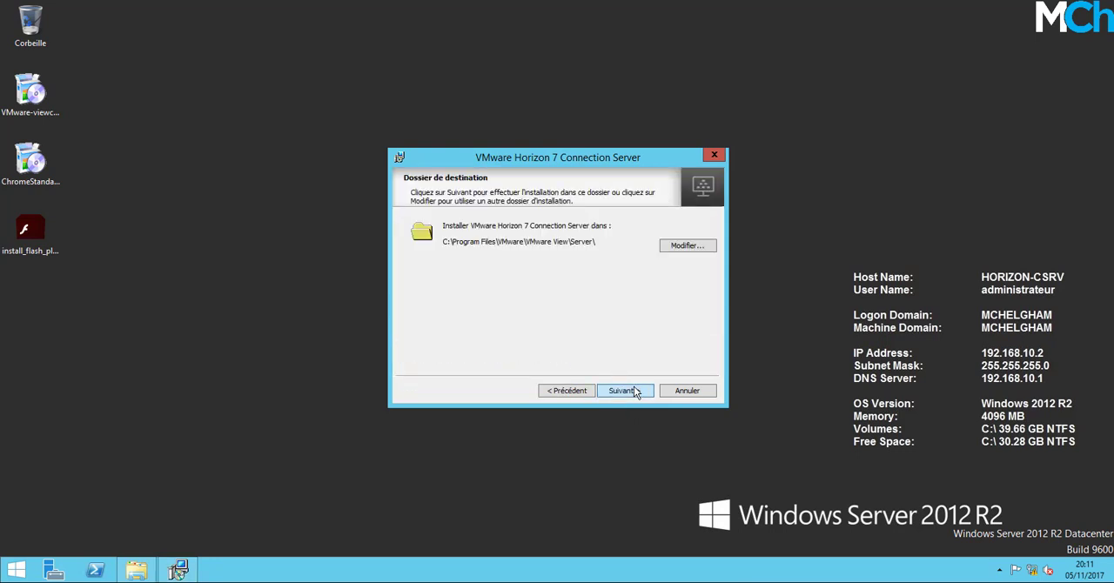
{"action": "left_click", "coordinate": [633, 391]}
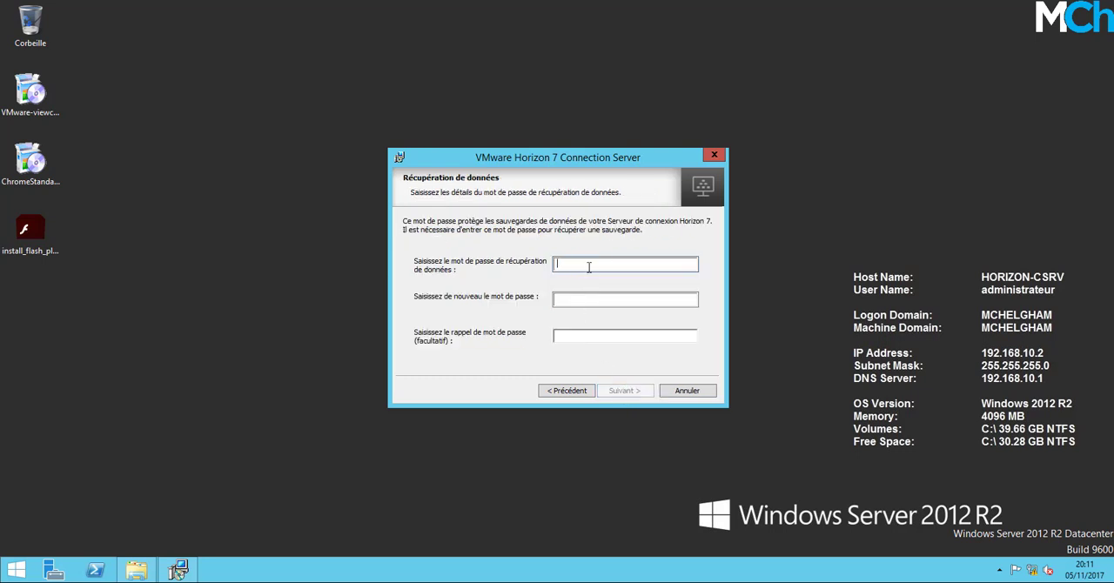
Enter and confirm the data recovery password, and keep automatic configuration of the Windows firewall.
{"action": "type", "text": "••••••••••"}
{"action": "key", "text": "Tab"}
{"action": "type", "text": "••••••••••"}
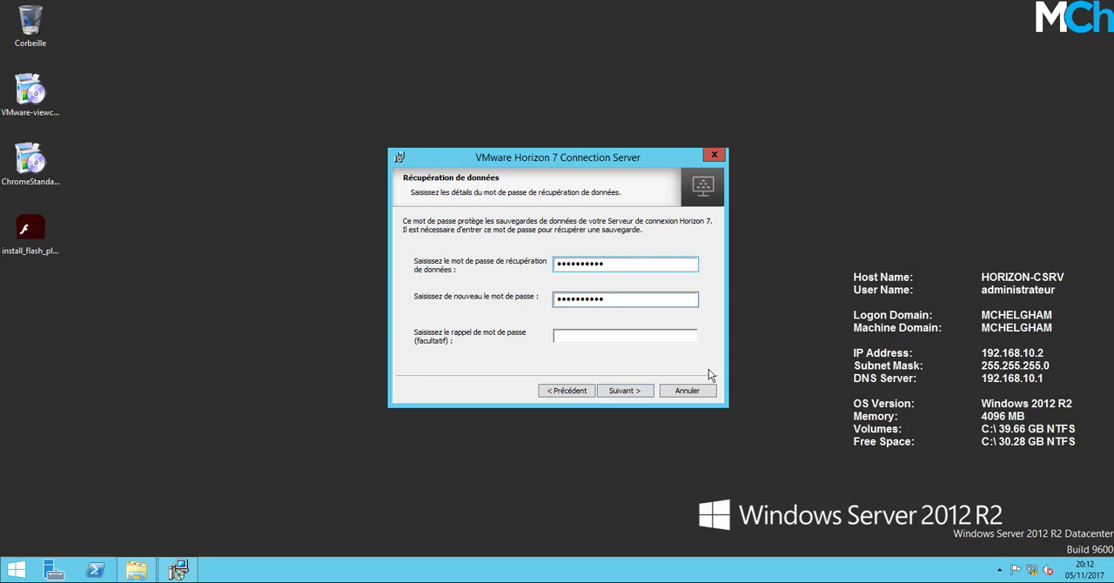
{"action": "left_click", "coordinate": [621, 392]}
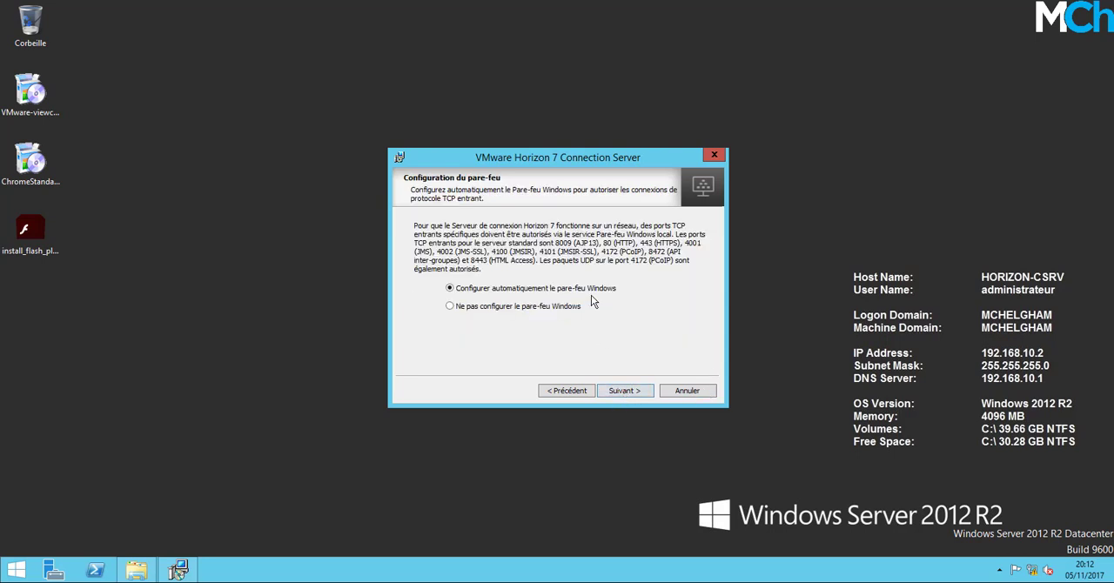
{"action": "left_click", "coordinate": [637, 393]}
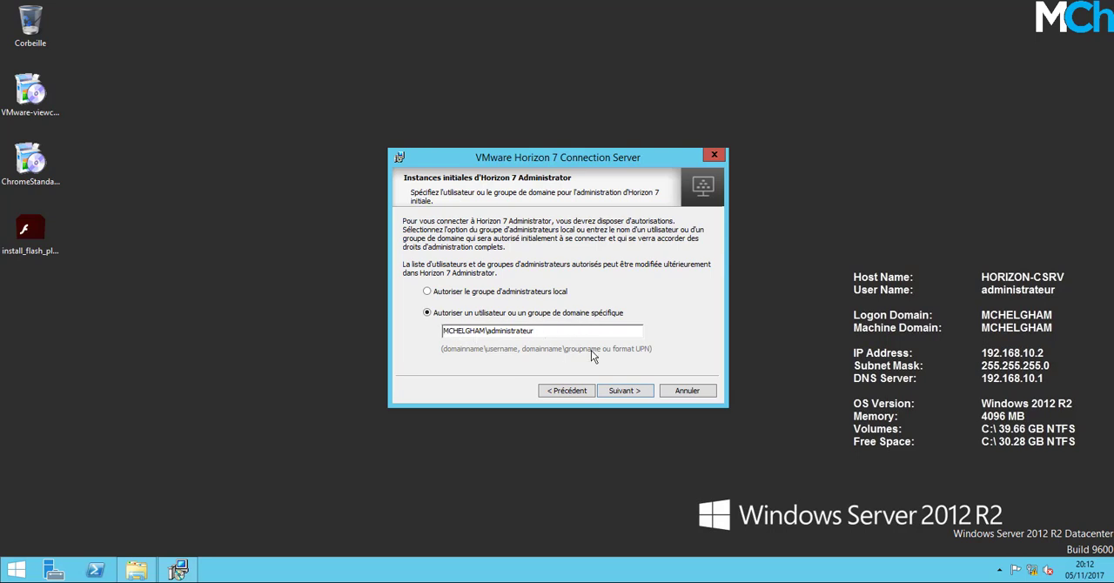
Authorize the proposed domain administrator account for Horizon 7 Administrator and opt out of the VMware product improvement program.
{"action": "left_click", "coordinate": [623, 392]}
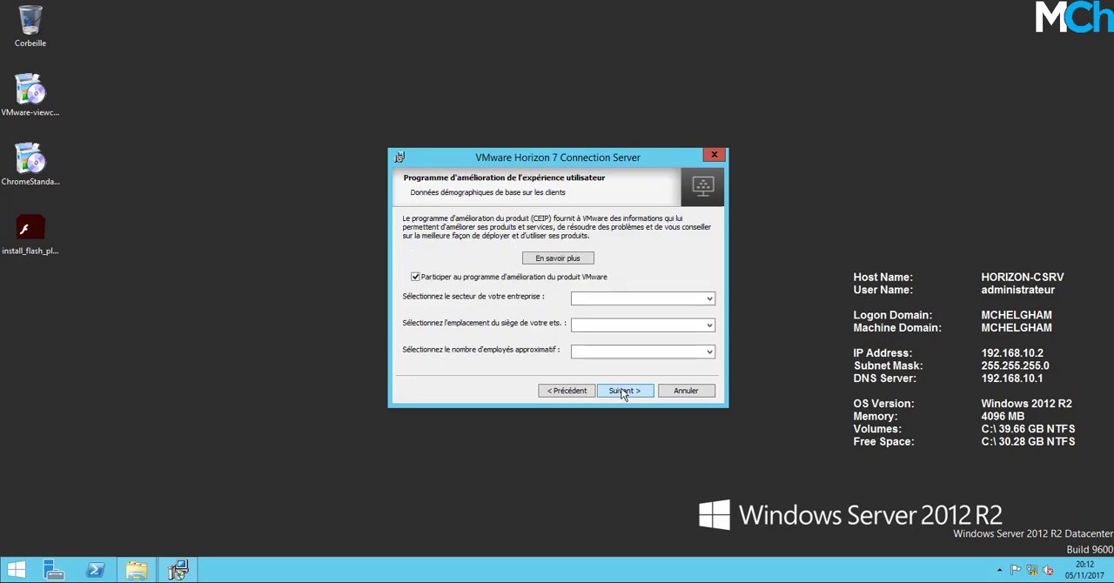
{"action": "left_click", "coordinate": [534, 279]}
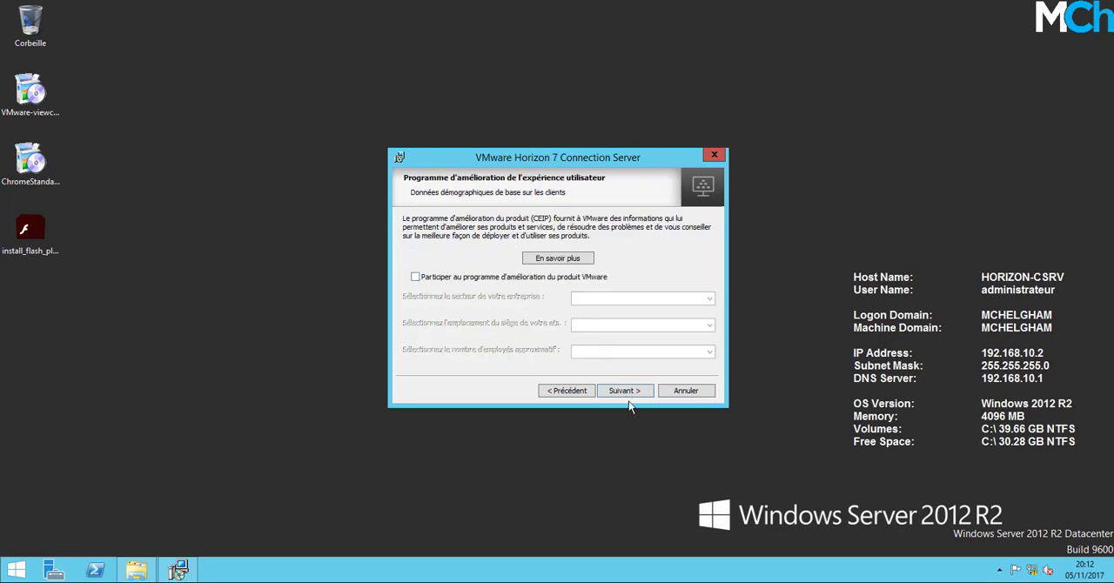
{"action": "left_click", "coordinate": [628, 394]}
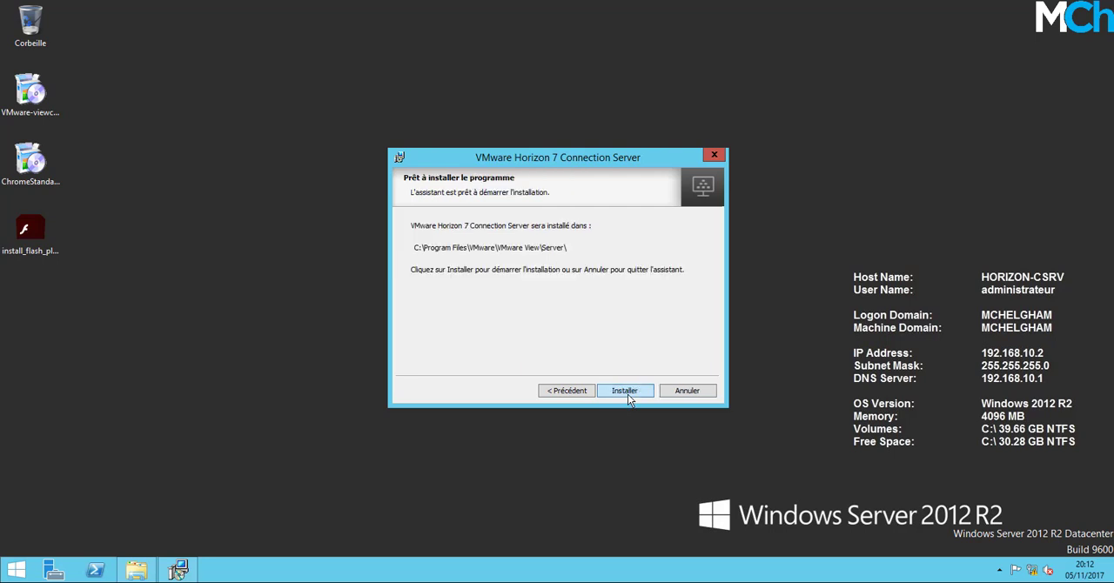
Run the Connection Server installation, finish the wizard and close the release notes page it opens.
{"action": "left_click", "coordinate": [627, 394]}
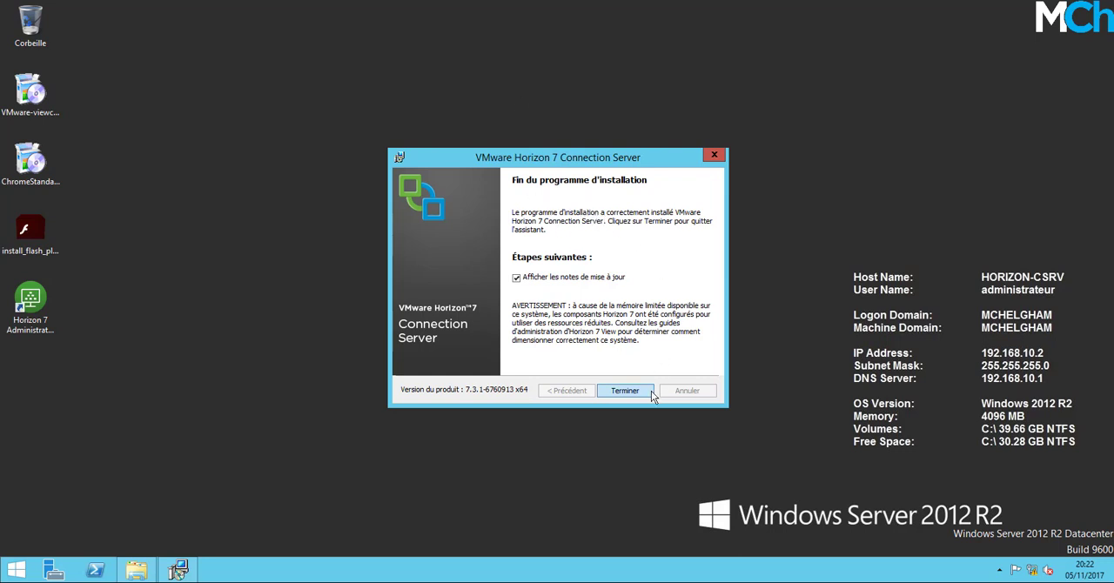
{"action": "left_click", "coordinate": [638, 394]}
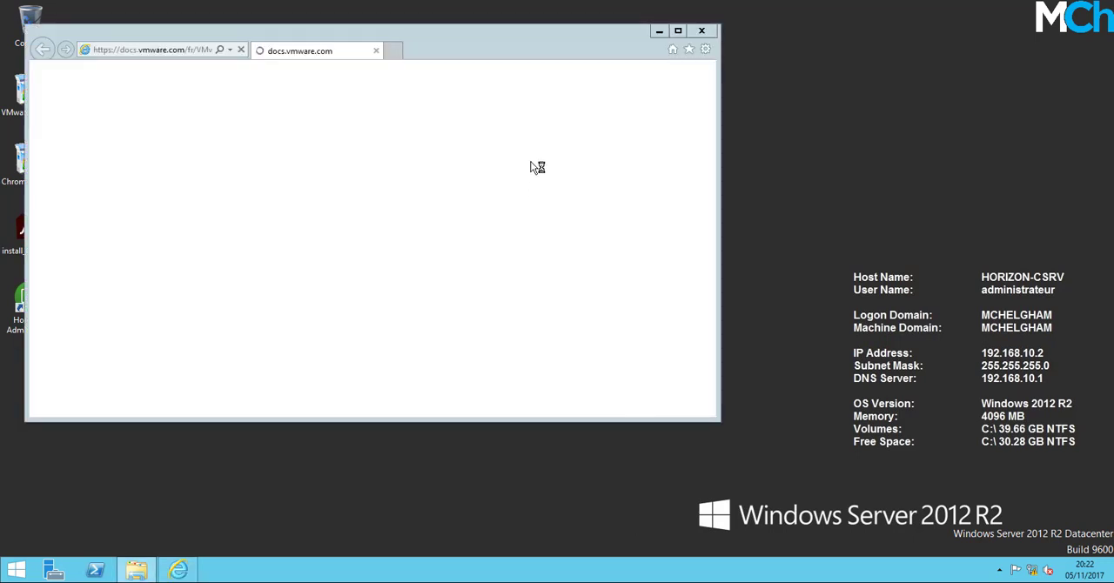
{"action": "left_click", "coordinate": [702, 31]}
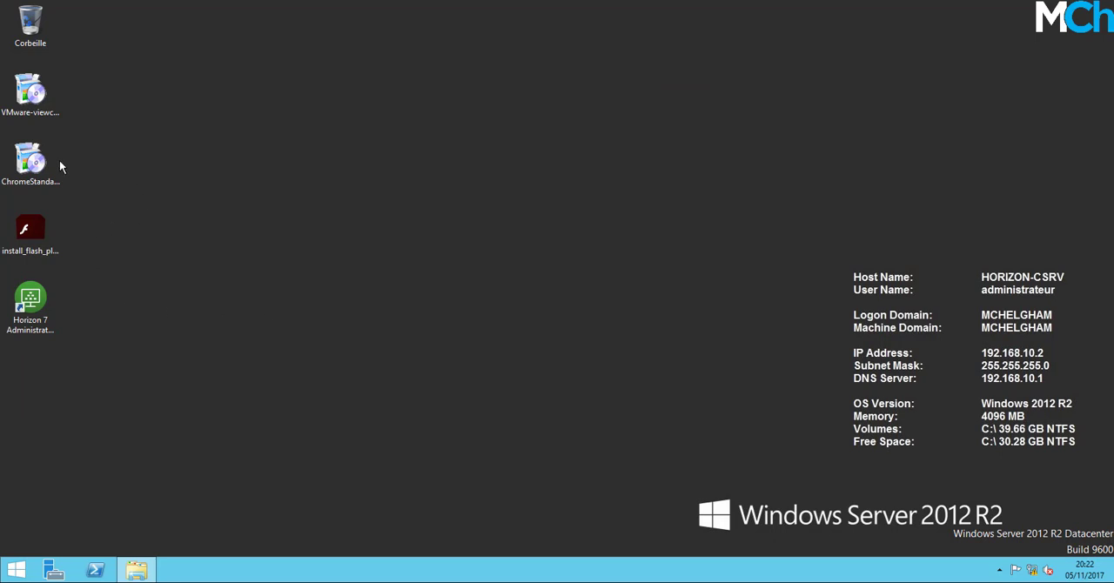
Install Google Chrome from the standalone setup, make it the default browser for http links and close its welcome window.
{"action": "double_click", "coordinate": [33, 163]}
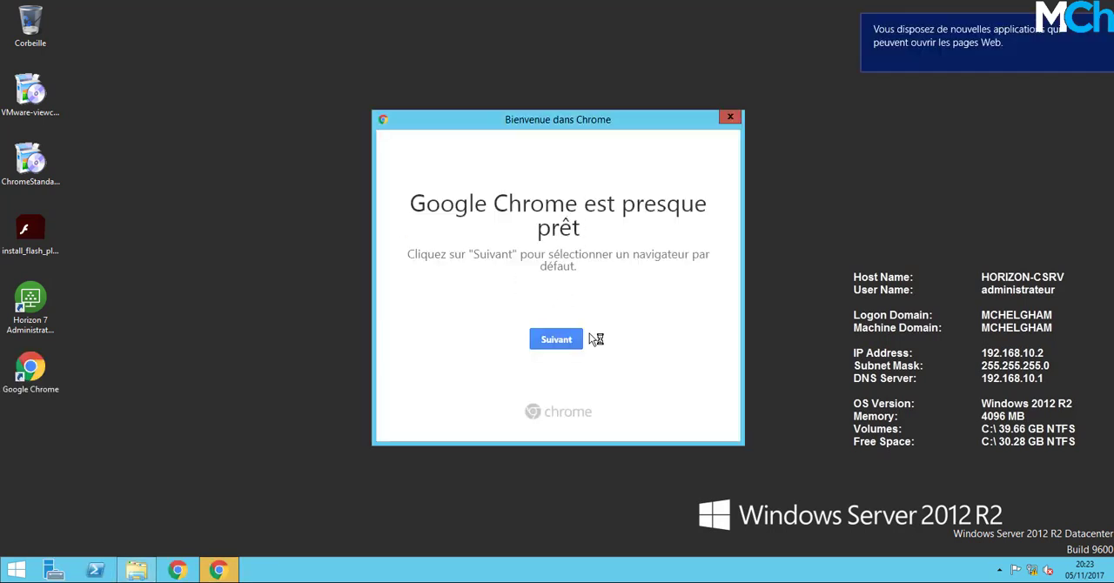
{"action": "left_click", "coordinate": [553, 338]}
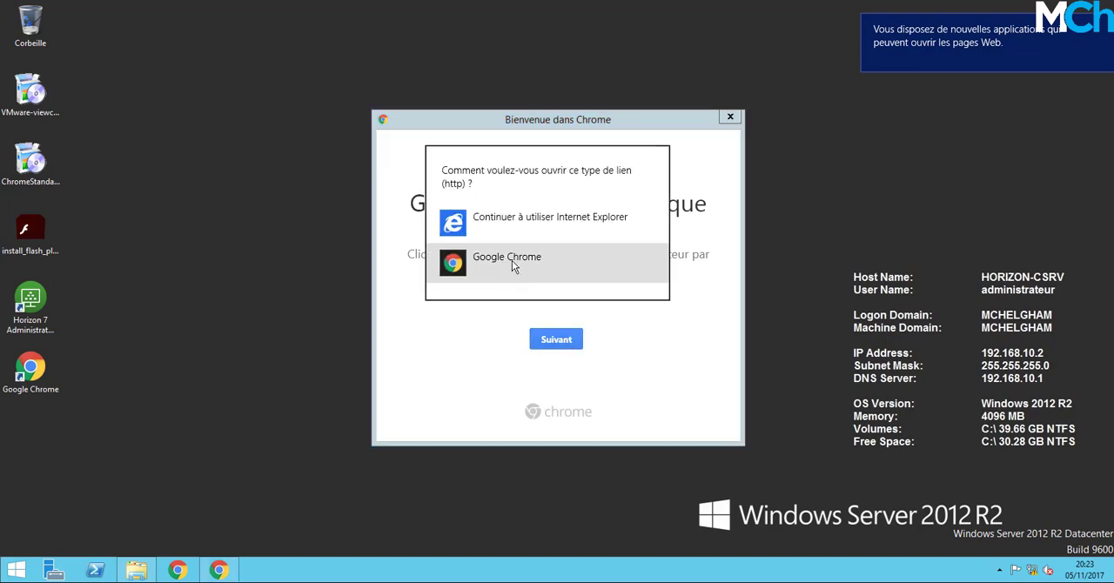
{"action": "left_click", "coordinate": [511, 260]}
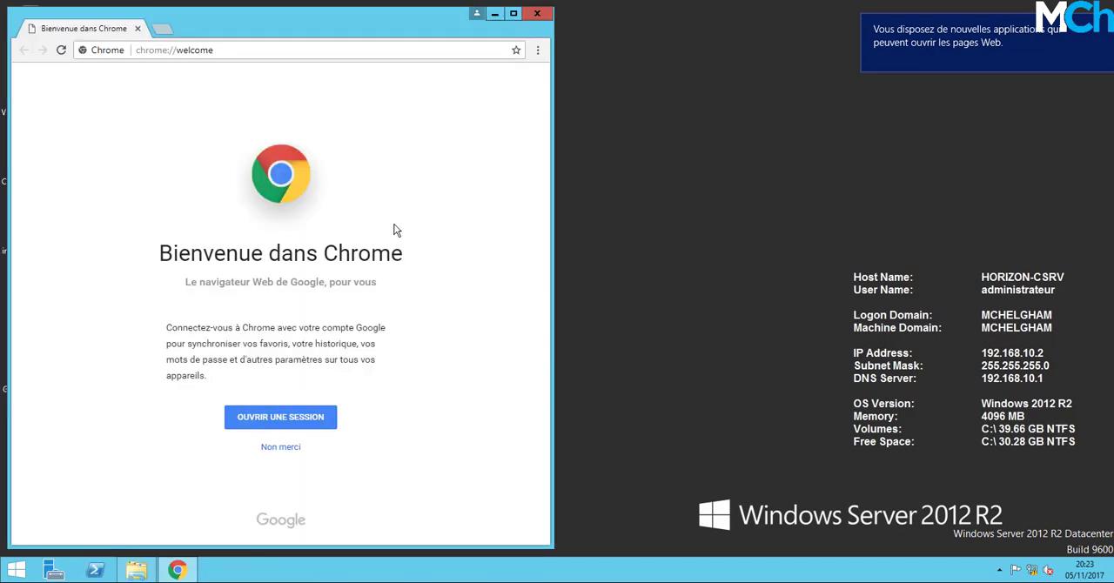
{"action": "left_click_drag", "start_coordinate": [330, 25], "coordinate": [468, 18]}
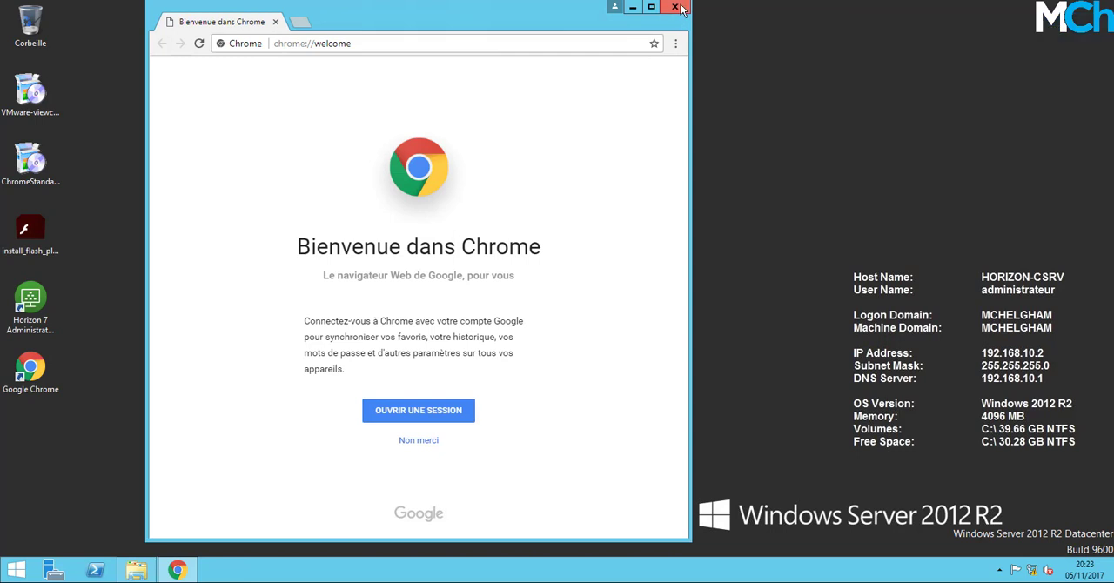
{"action": "left_click", "coordinate": [675, 8]}
Install Adobe Flash Player 27.0 from install_flash_player_ppapi, accepting the licence terms and keeping the recommended automatic updates.
{"action": "double_click", "coordinate": [30, 229]}
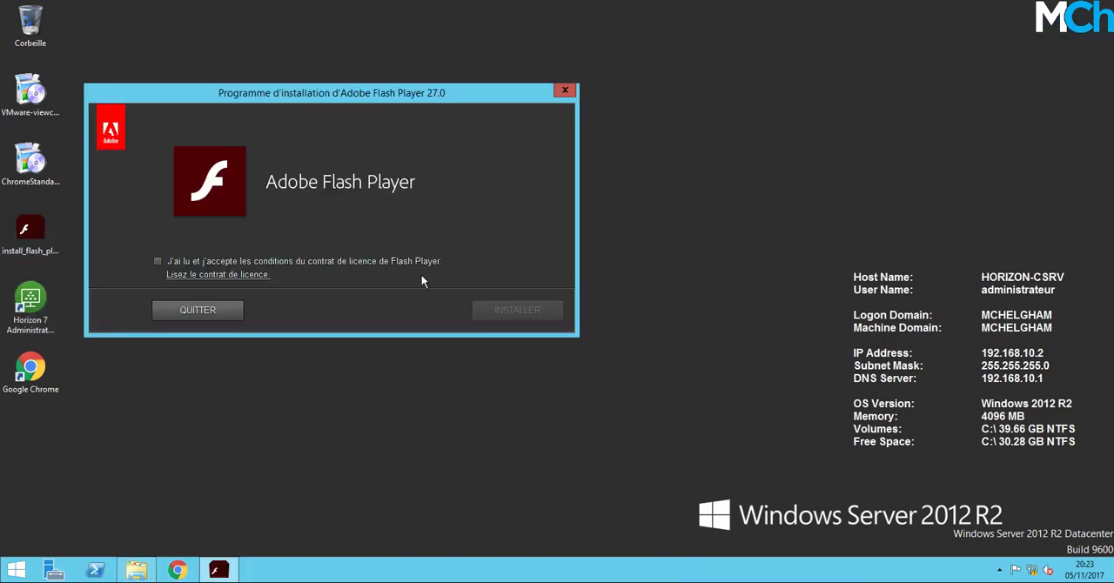
{"action": "left_click", "coordinate": [273, 262]}
{"action": "left_click", "coordinate": [517, 310]}
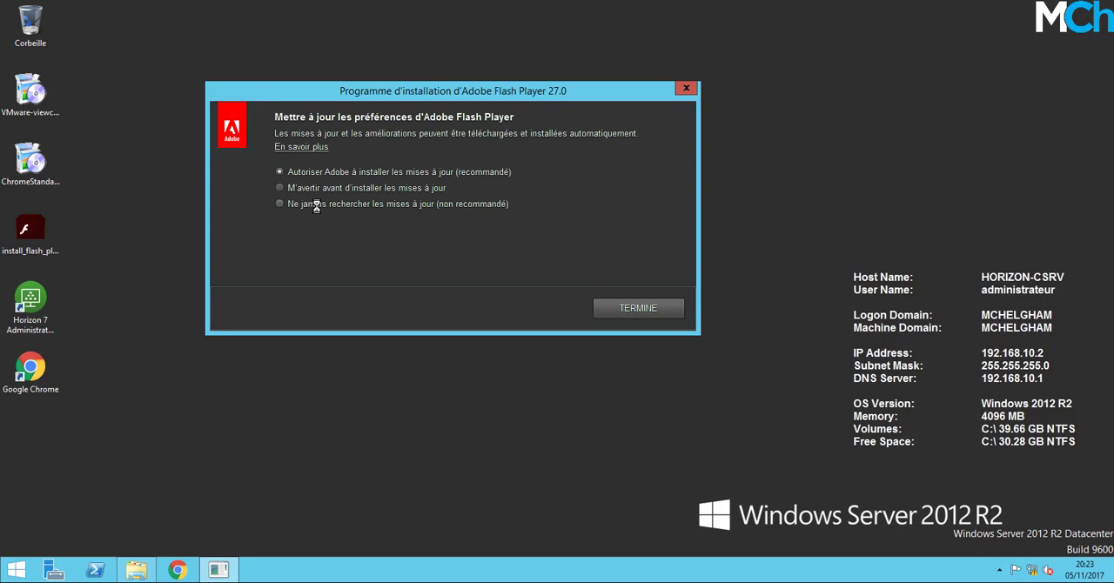
{"action": "left_click", "coordinate": [652, 308]}
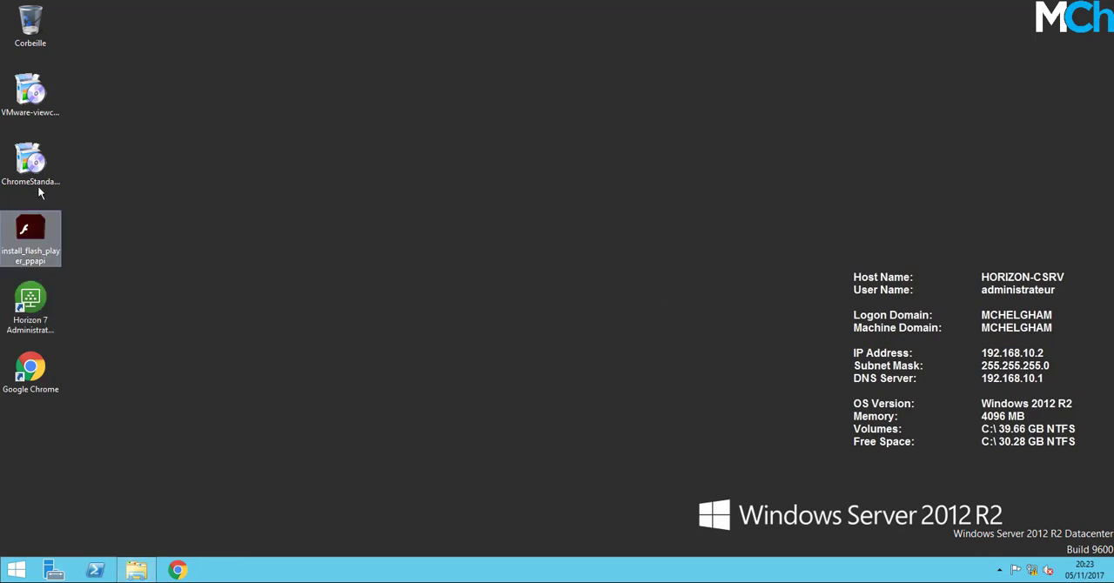
{"action": "left_click", "coordinate": [43, 103]}
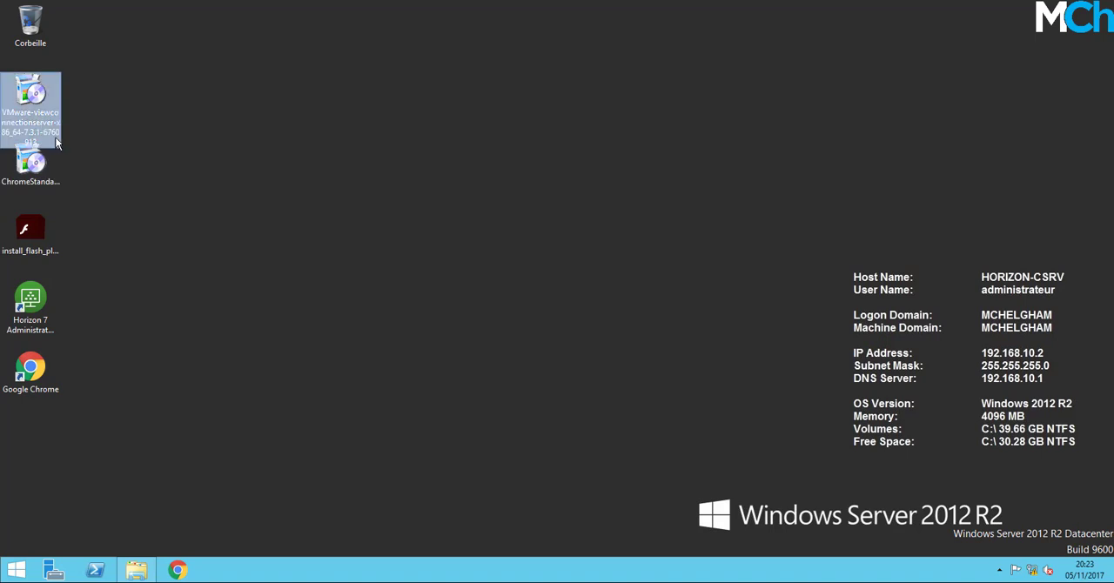
{"action": "left_click", "coordinate": [30, 165]}
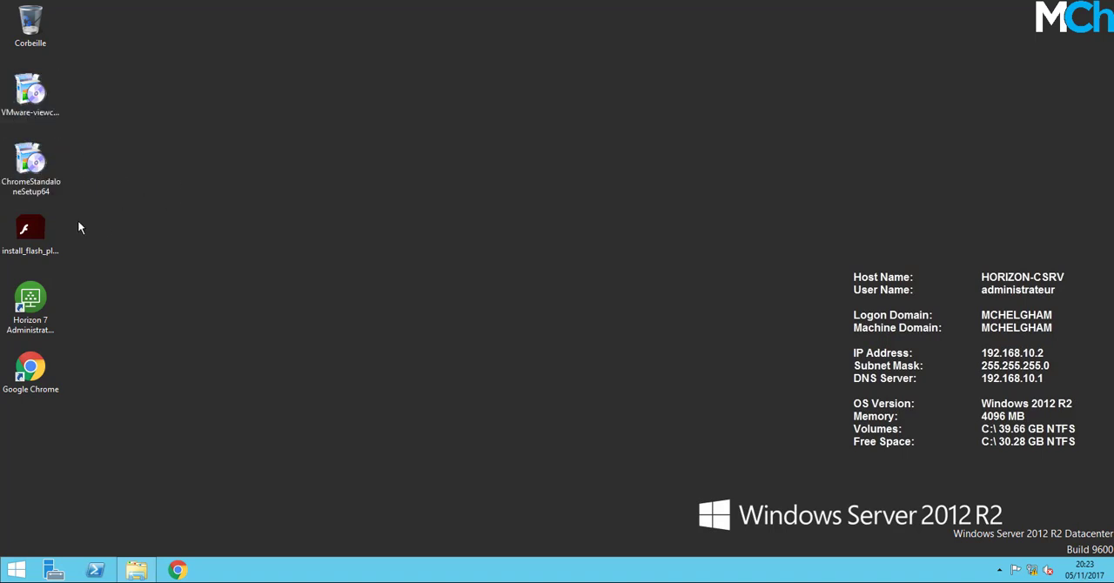
{"action": "left_click", "coordinate": [35, 231]}
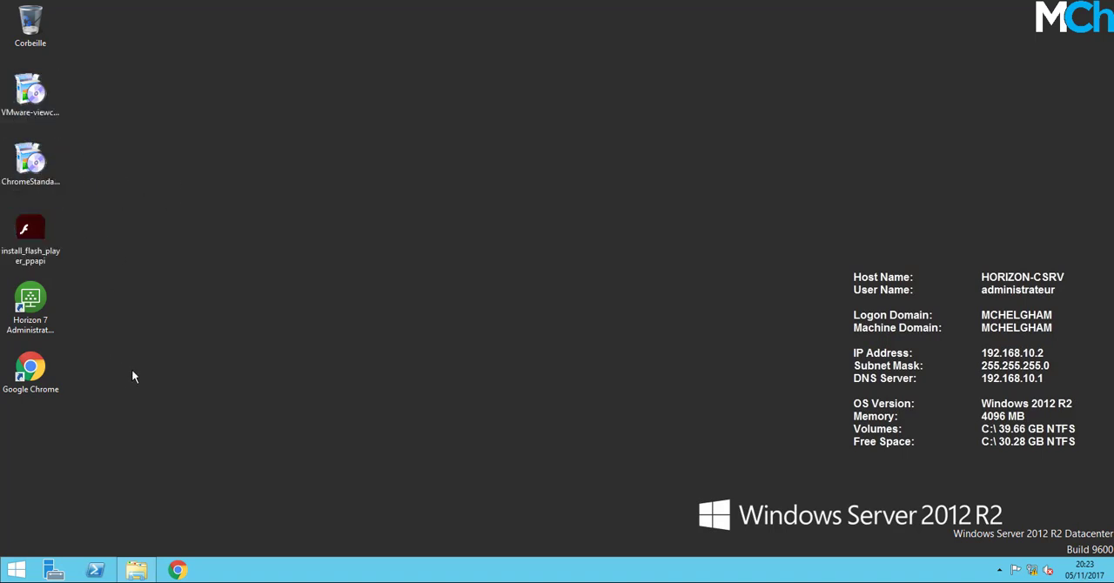
Open Horizon 7 Administrator from the desktop and continue to the localhost site despite the certificate warning.
{"action": "double_click", "coordinate": [31, 302]}
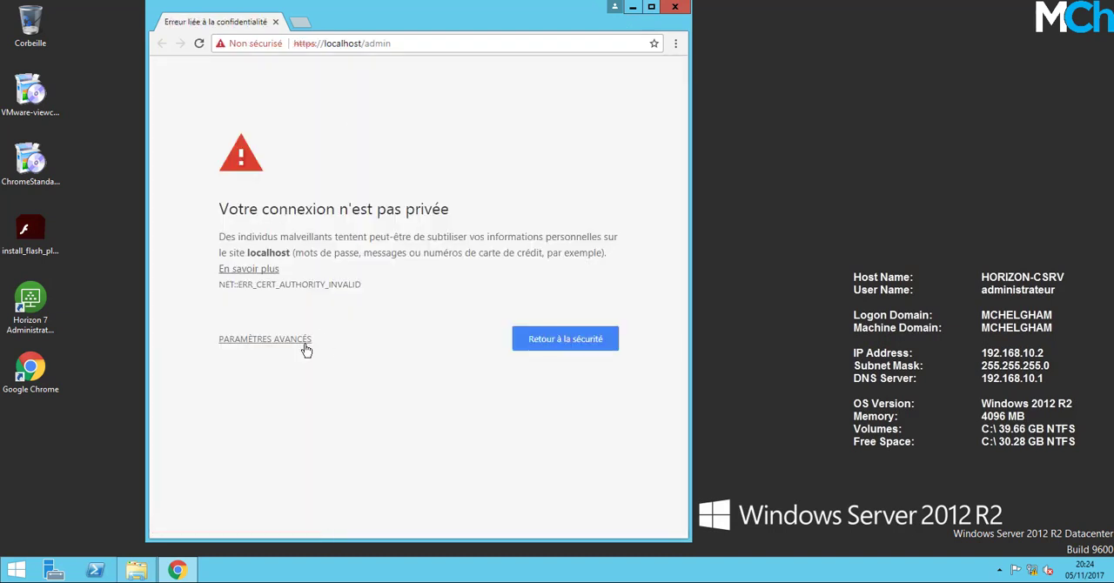
{"action": "left_click", "coordinate": [289, 341]}
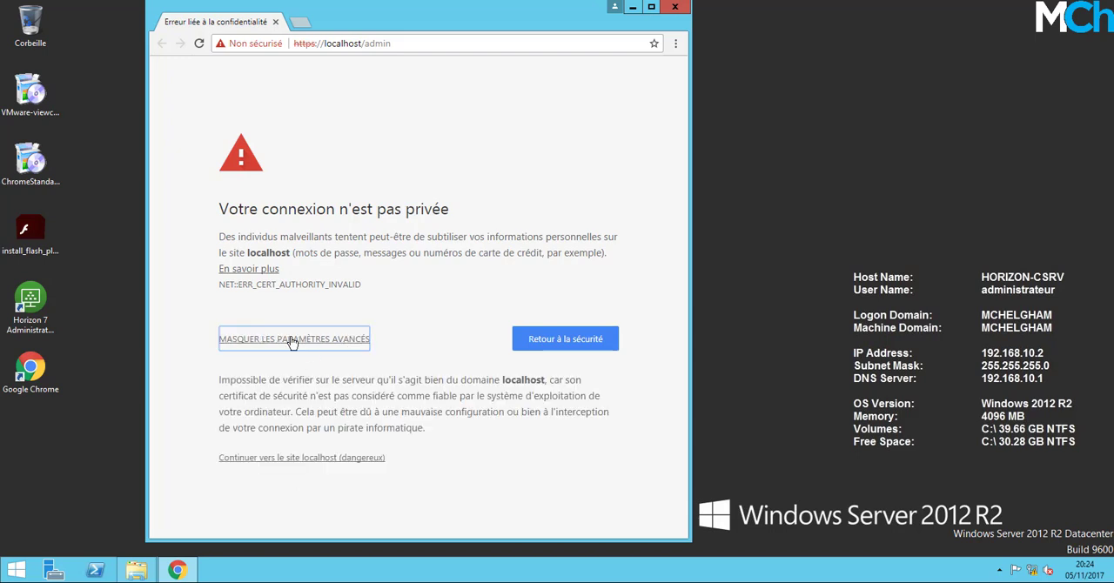
{"action": "left_click", "coordinate": [310, 459]}
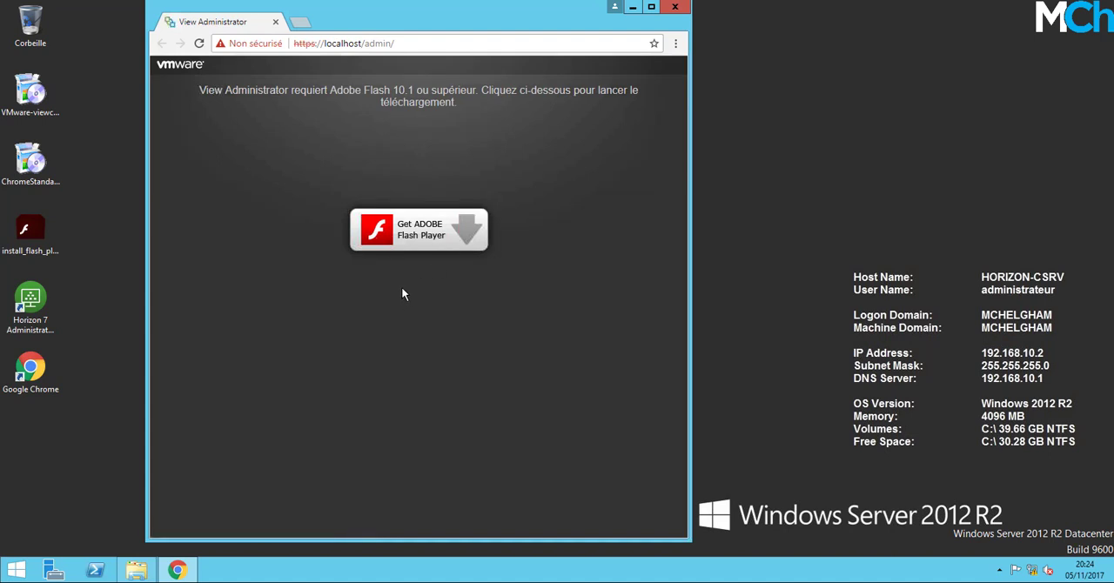
Allow localhost to run Flash for View Administrator and maximize the browser window.
{"action": "left_click", "coordinate": [426, 231]}
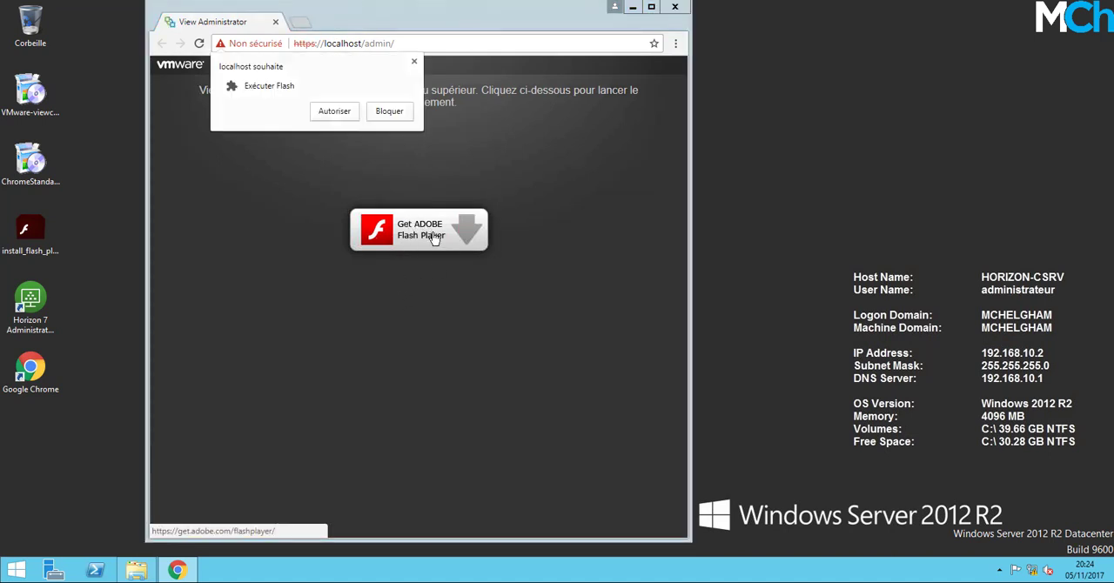
{"action": "left_click", "coordinate": [346, 113]}
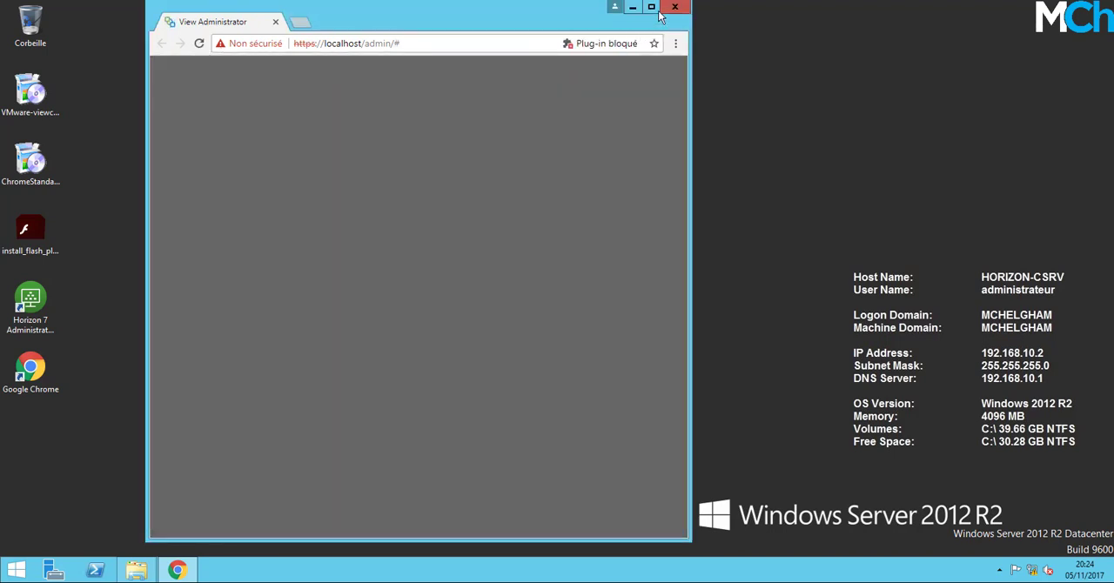
{"action": "left_click", "coordinate": [650, 7]}
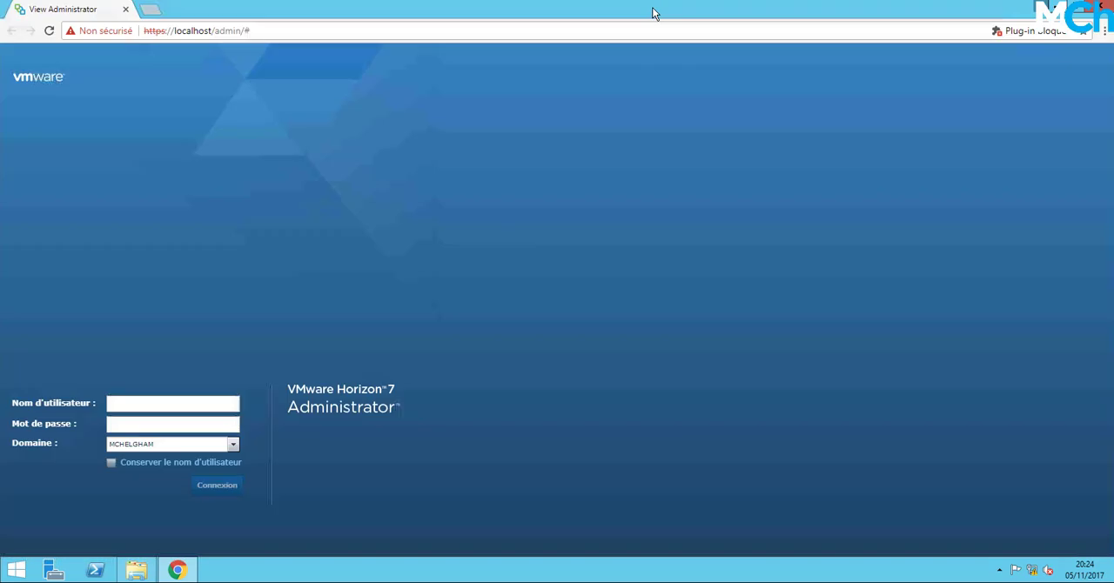
Sign in to Horizon 7 Administrator as administrateur on the MCHELGHAM domain, entering the account password.
{"action": "left_click", "coordinate": [183, 405]}
{"action": "left_click", "coordinate": [182, 463]}
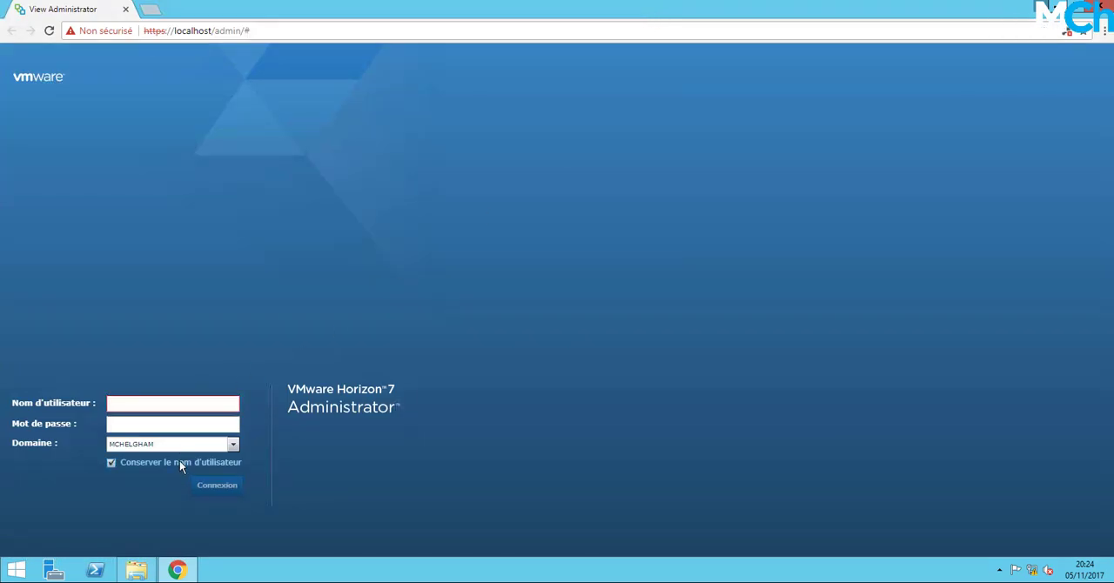
{"action": "left_click", "coordinate": [170, 403]}
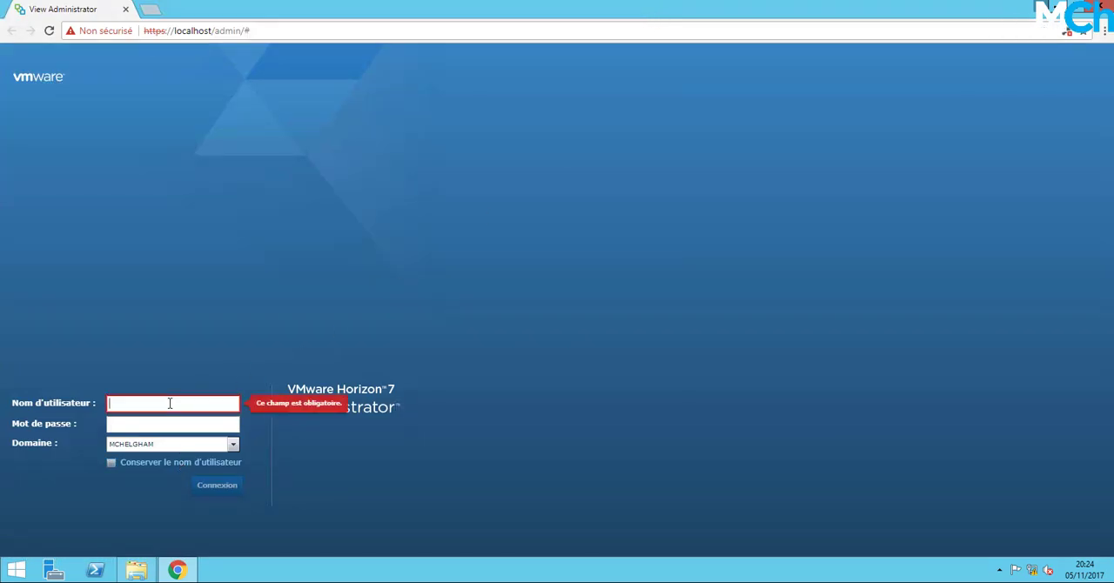
{"action": "type", "text": "ad"}
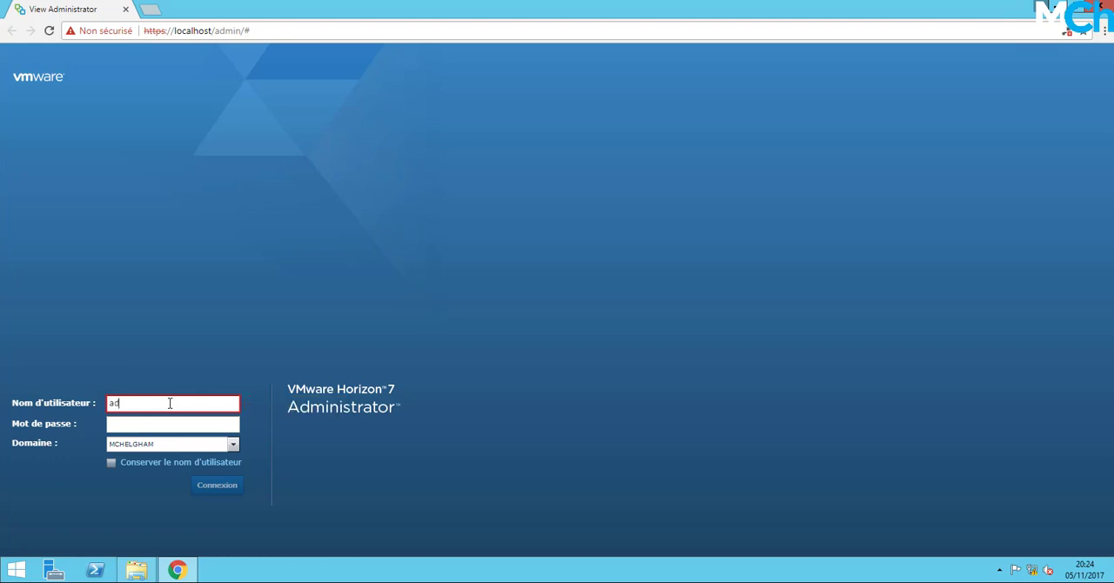
{"action": "type", "text": "ministrateur"}
{"action": "key", "text": "Tab"}
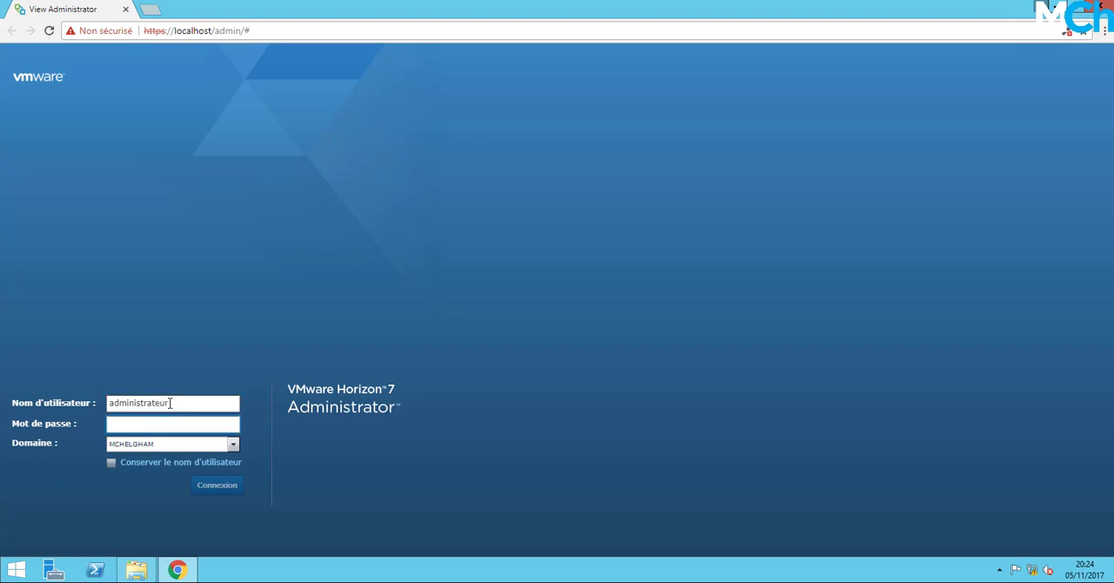
{"action": "type", "text": "********"}
{"action": "key", "text": "Return"}
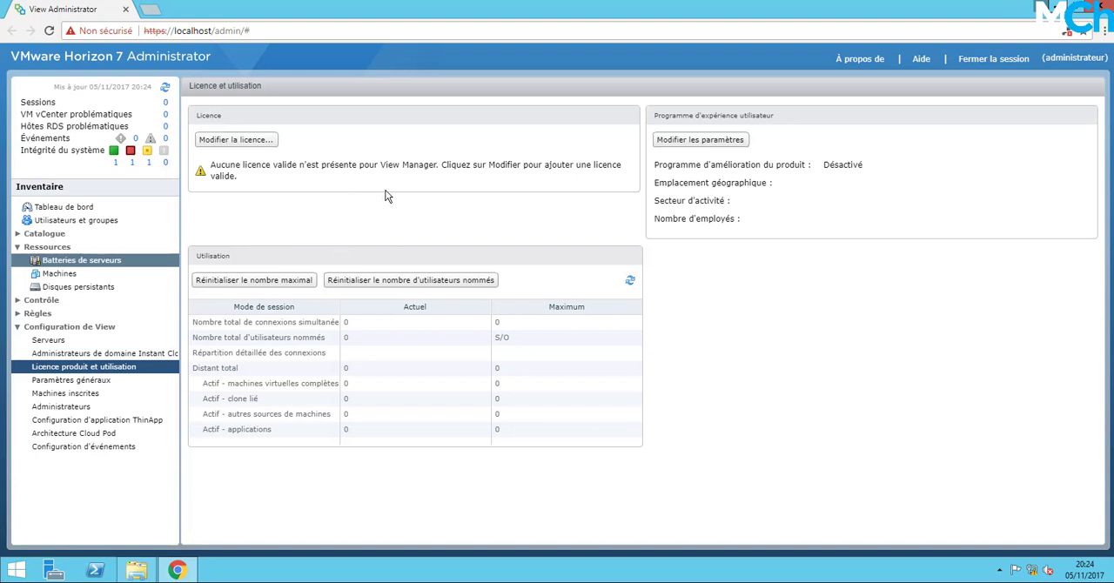
Start modifying the Horizon licence, review the licence information on the VMware Horizon 7 evaluation page and minimize that page.
{"action": "left_click", "coordinate": [253, 142]}
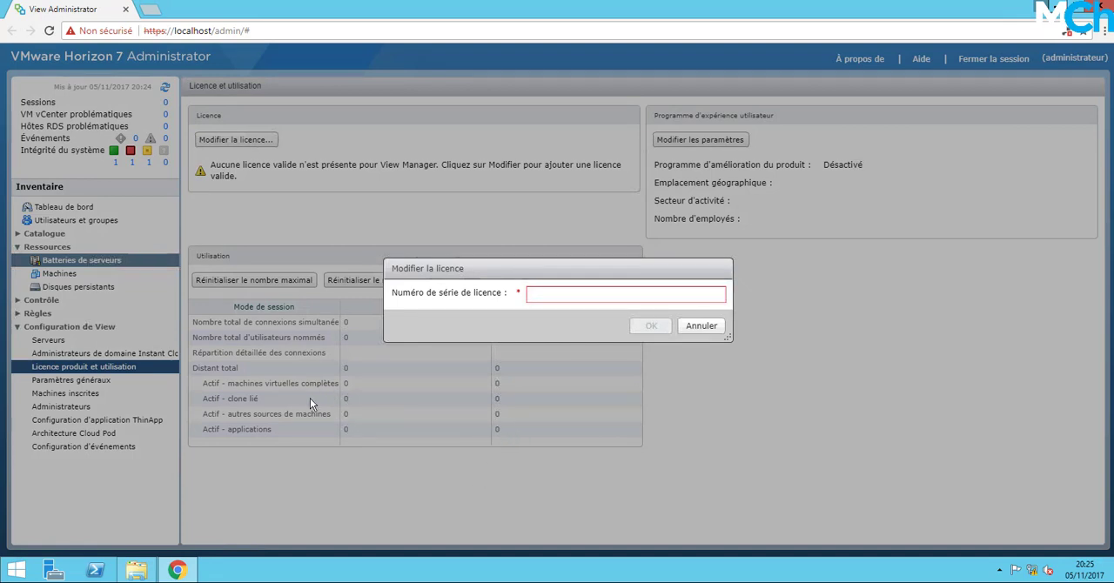
{"action": "key", "text": "alt+Tab"}
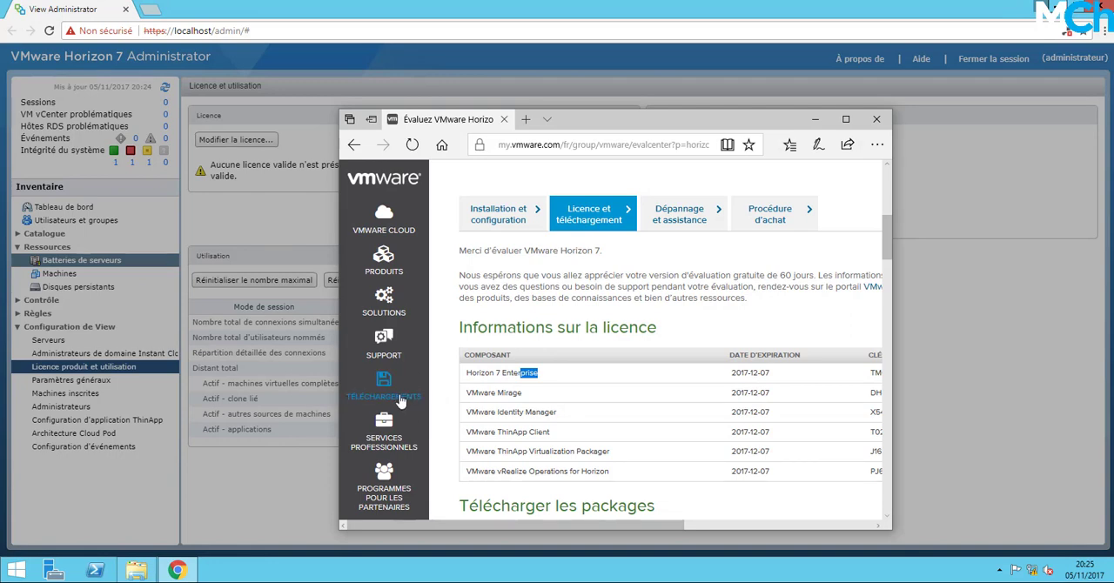
{"action": "left_click", "coordinate": [403, 400]}
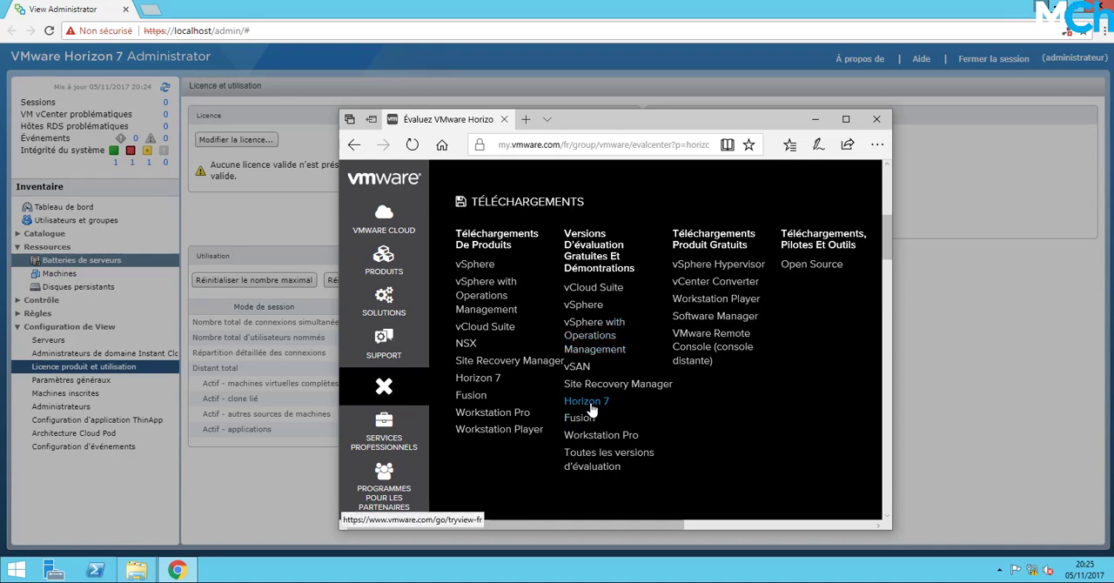
{"action": "left_click", "coordinate": [396, 394]}
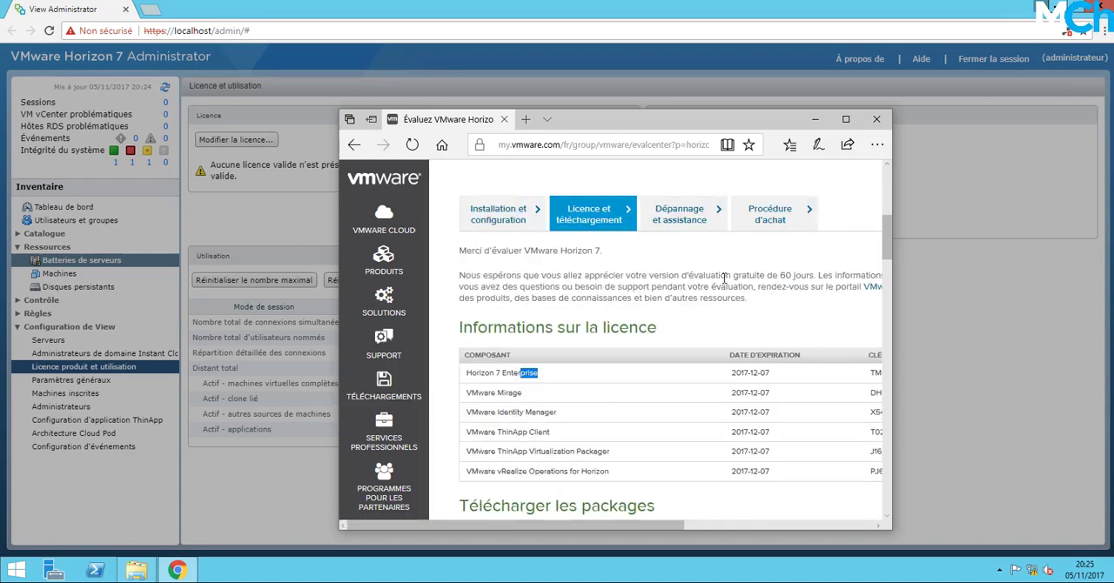
{"action": "scroll", "coordinate": [661, 412], "scroll_direction": "up", "scroll_amount": 1}
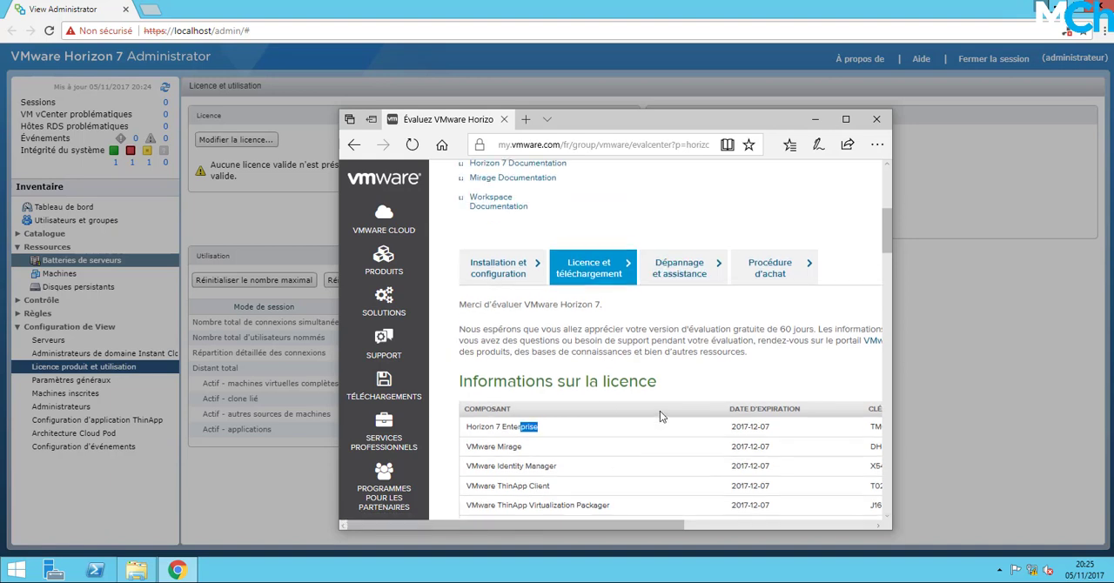
{"action": "scroll", "coordinate": [659, 415], "scroll_direction": "up", "scroll_amount": 1}
{"action": "scroll", "coordinate": [660, 416], "scroll_direction": "down", "scroll_amount": 3}
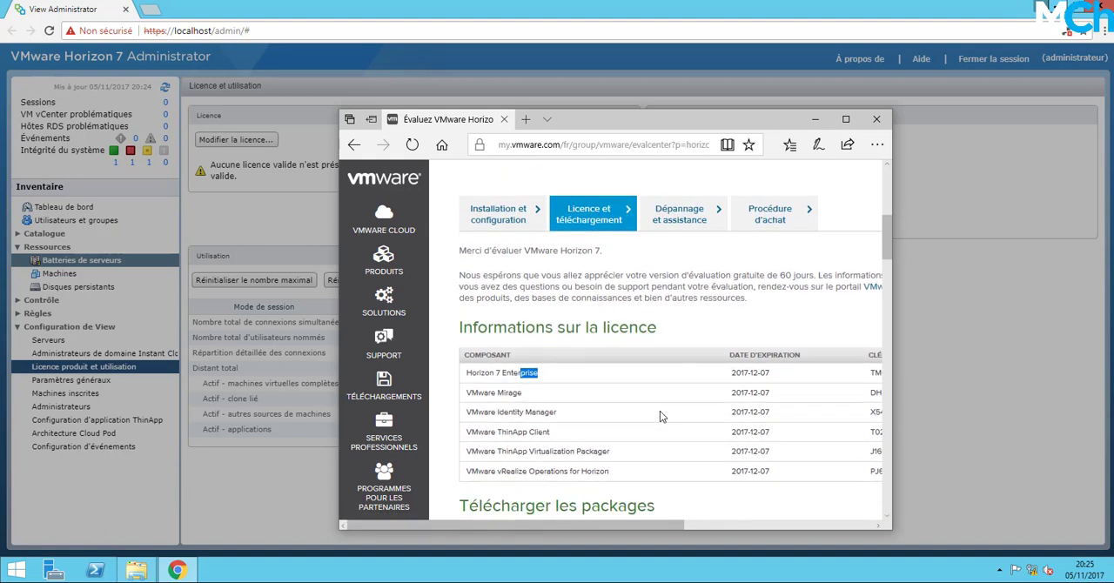
{"action": "left_click", "coordinate": [698, 345]}
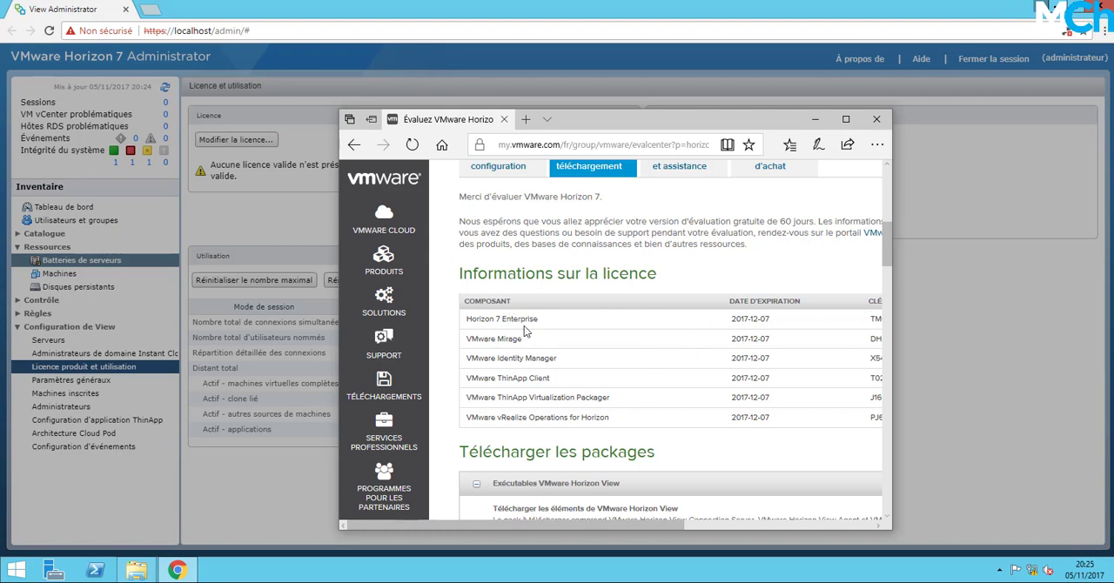
{"action": "left_click", "coordinate": [817, 122]}
Paste the Horizon 7 licence serial number into the licence dialog and apply it.
{"action": "left_click", "coordinate": [545, 292]}
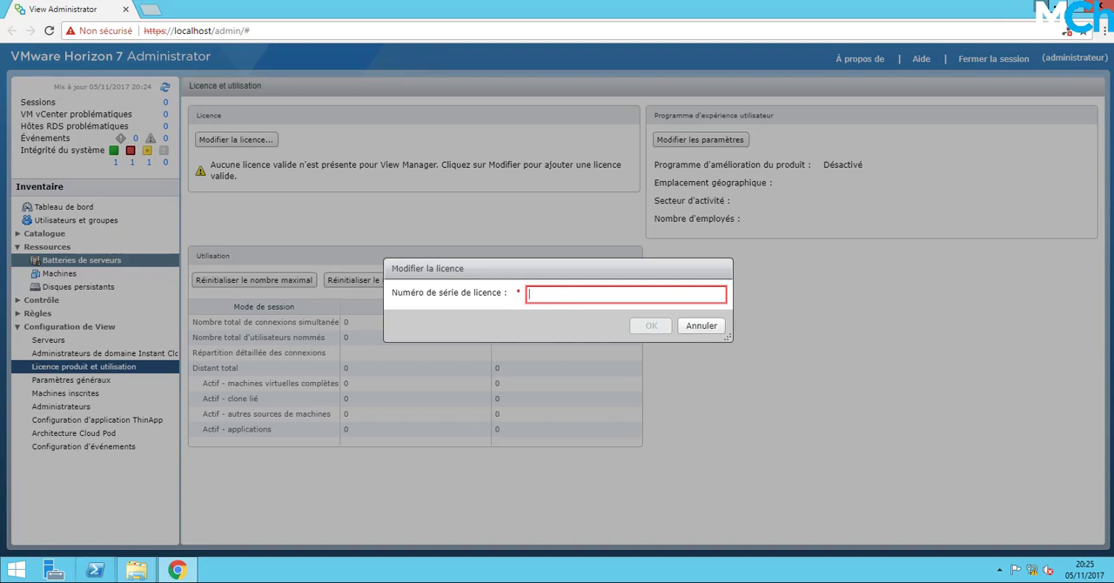
{"action": "key", "text": "ctrl+v"}
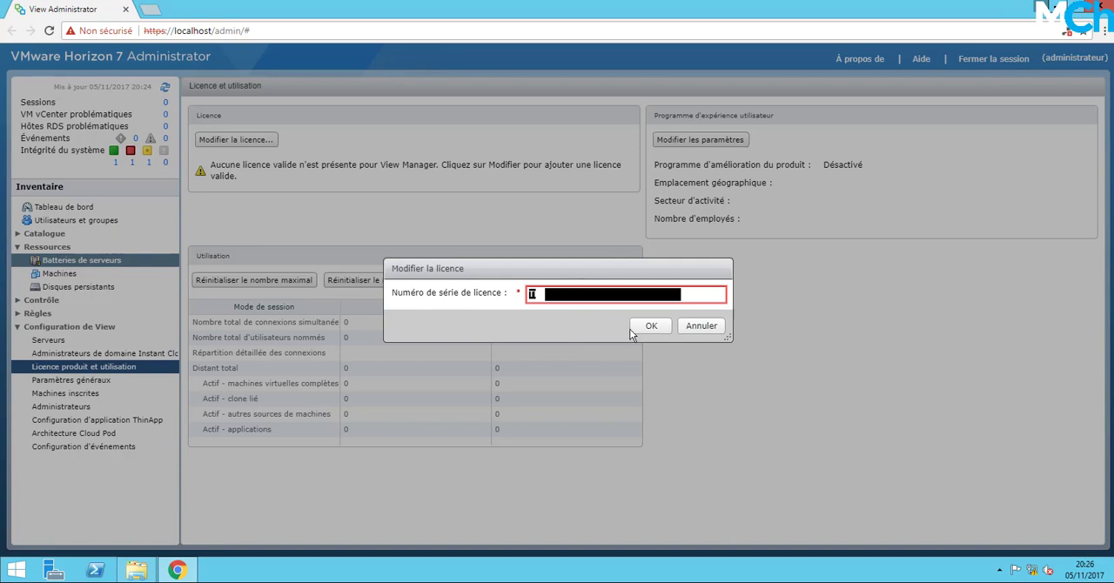
{"action": "left_click", "coordinate": [658, 328]}
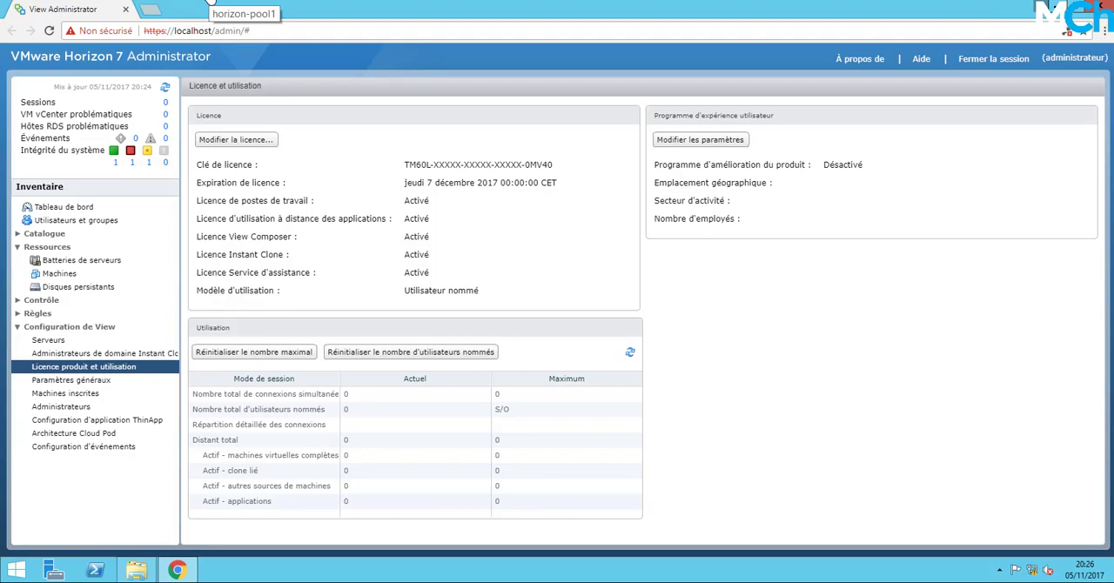
Switch to the horizon-pool1 machine and sign in as MCHELGHAM\administrateur, entering the account password.
{"action": "left_click", "coordinate": [210, 2]}
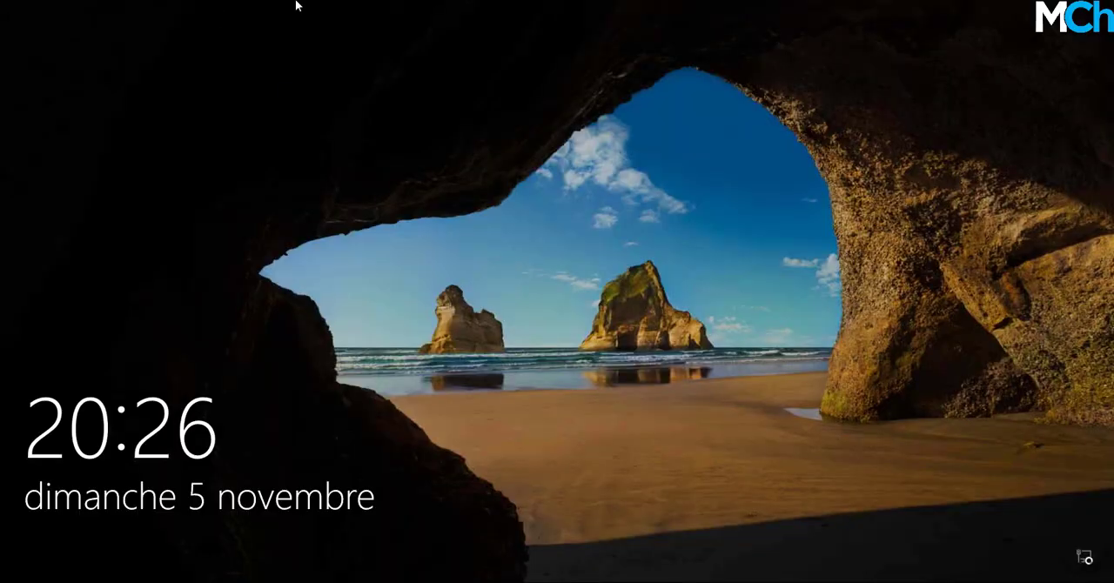
{"action": "left_click", "coordinate": [407, 155]}
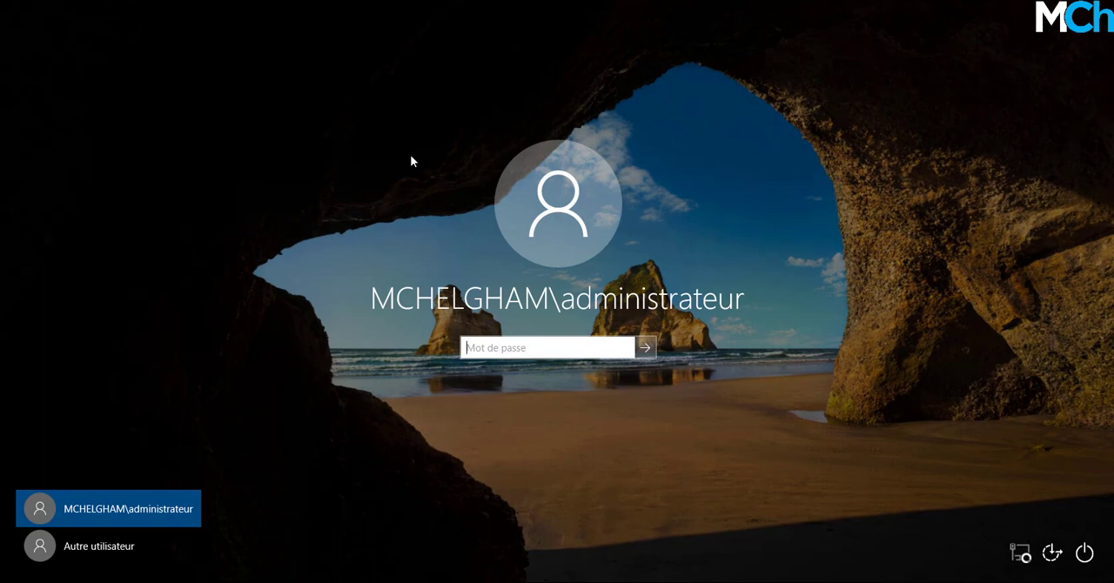
{"action": "type", "text": "********"}
{"action": "key", "text": "Return"}
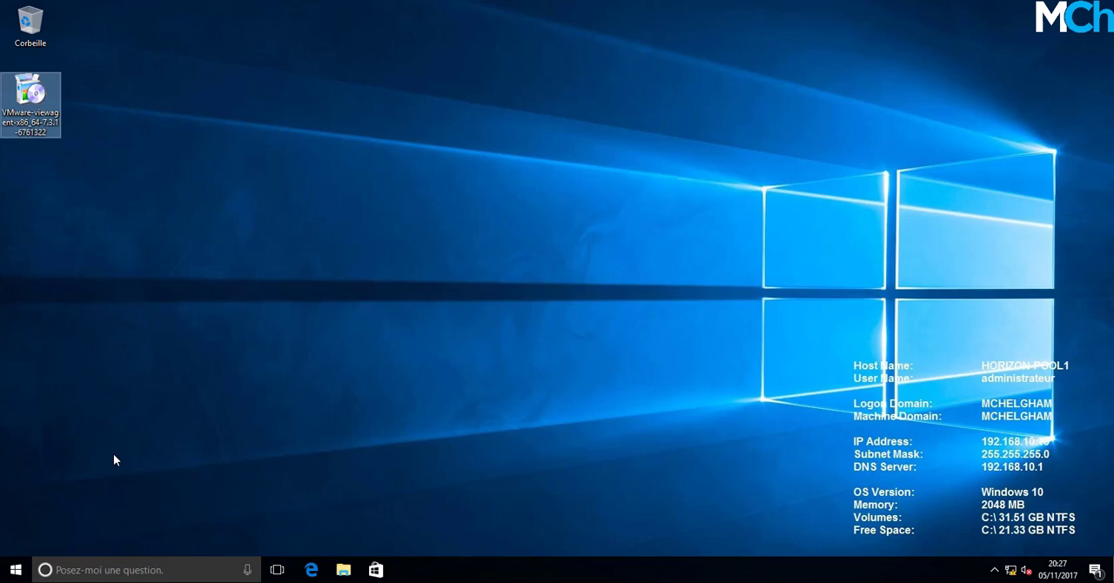
Open a Command Prompt on horizon-pool1 and change the working directory to Desktop.
{"action": "left_click", "coordinate": [20, 565]}
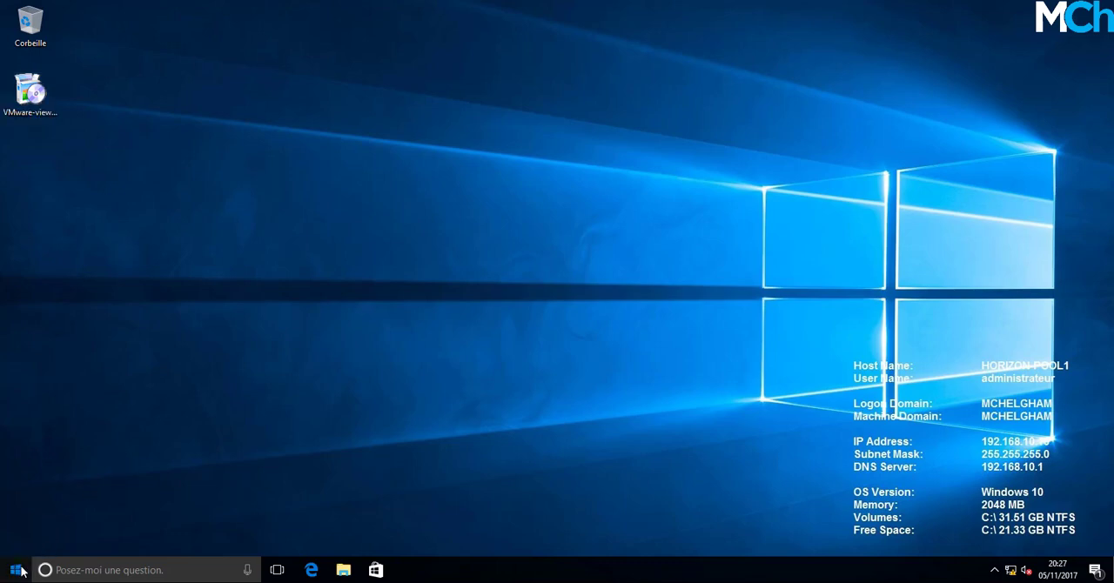
{"action": "type", "text": "cmd"}
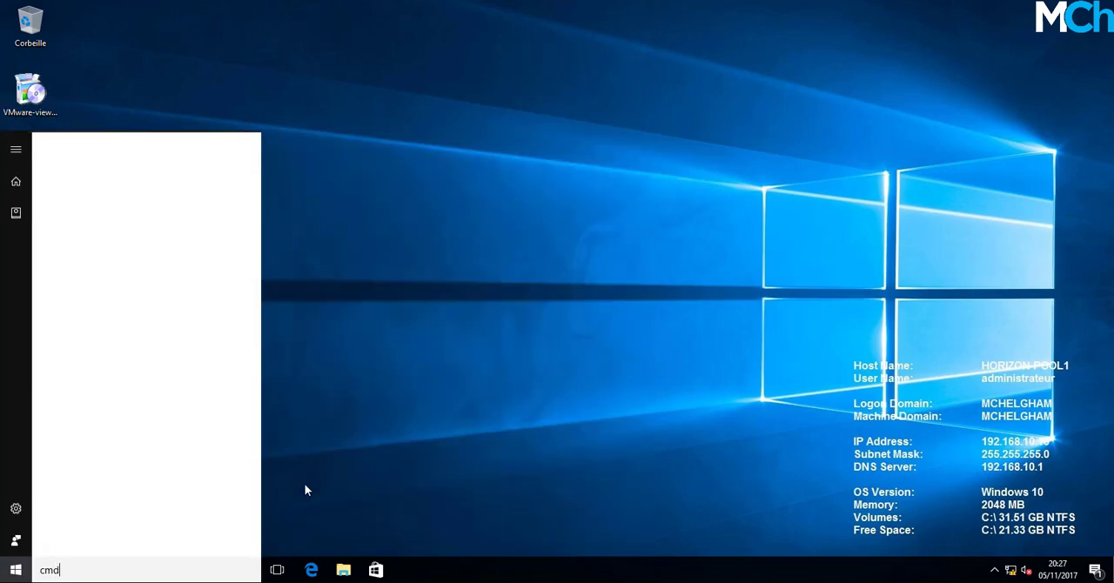
{"action": "key", "text": "Return"}
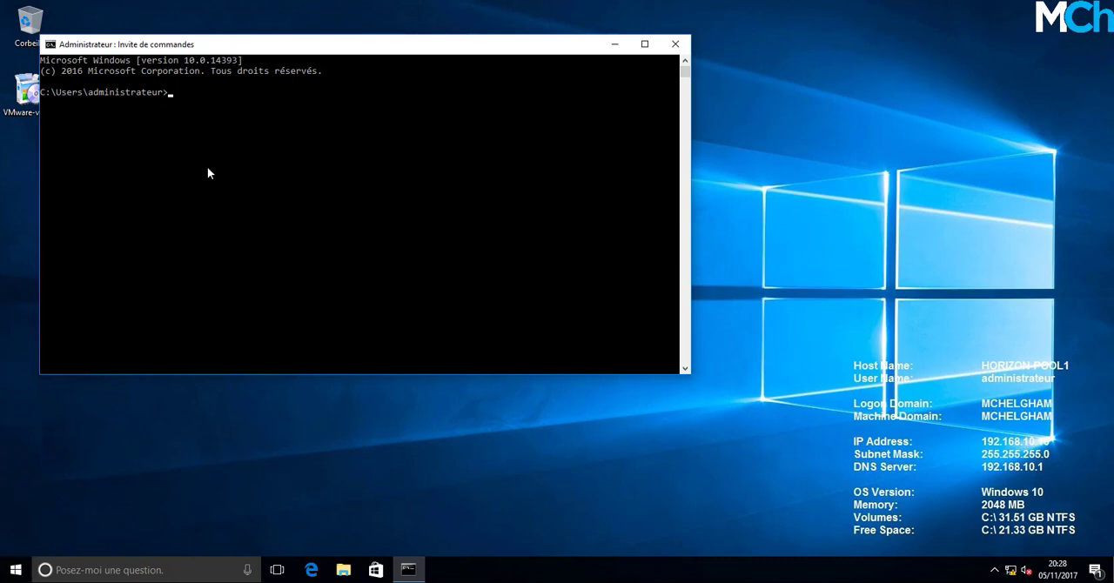
{"action": "left_click", "coordinate": [229, 156]}
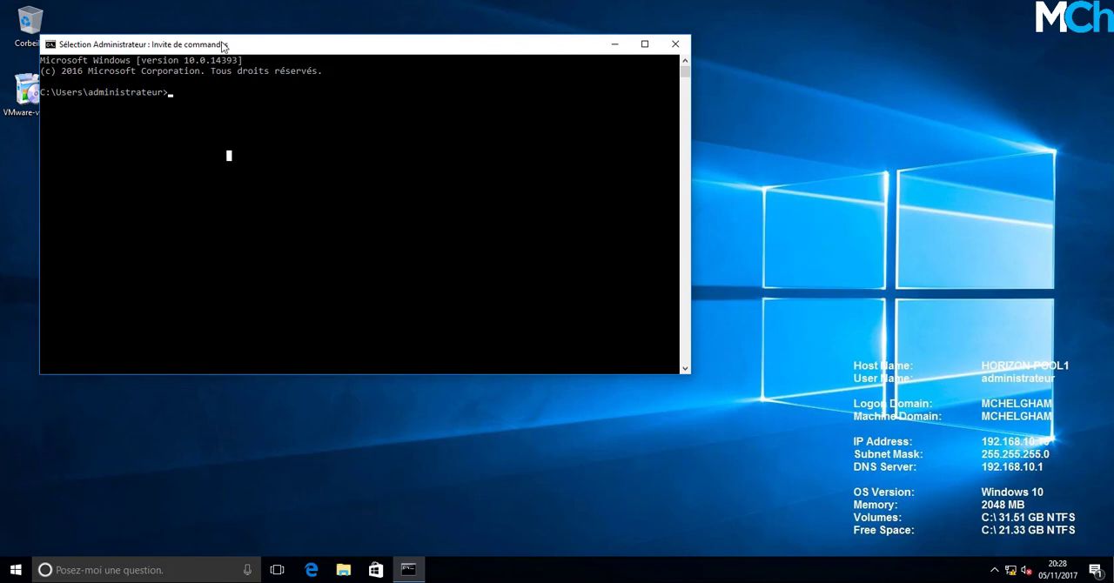
{"action": "left_click_drag", "start_coordinate": [223, 43], "coordinate": [271, 42]}
{"action": "type", "text": "cd Desktop"}
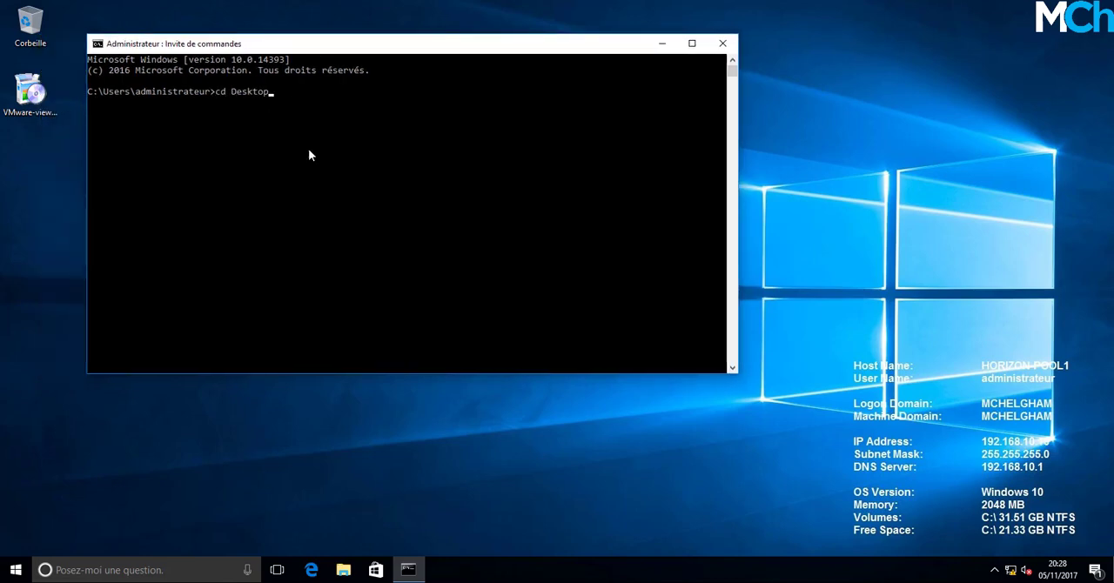
{"action": "key", "text": "Return"}
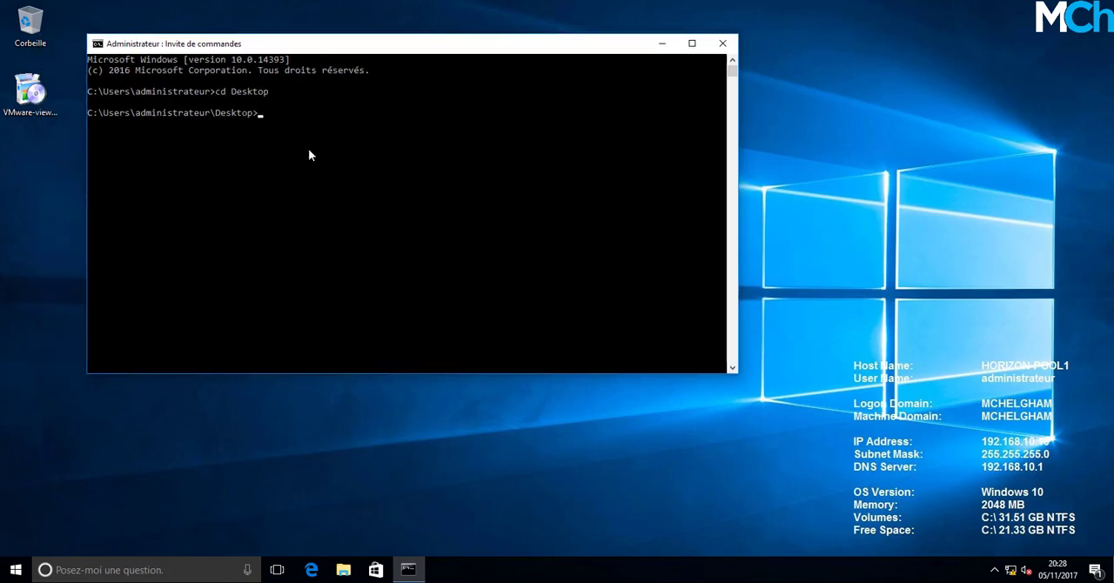
Run the installer VMware-viewagent-x86_64-7.3.1-6761322.exe with the parameter /v"VDM_VC_MANAGED_AGENT=0".
{"action": "type", "text": "VM"}
{"action": "key", "text": "Tab"}
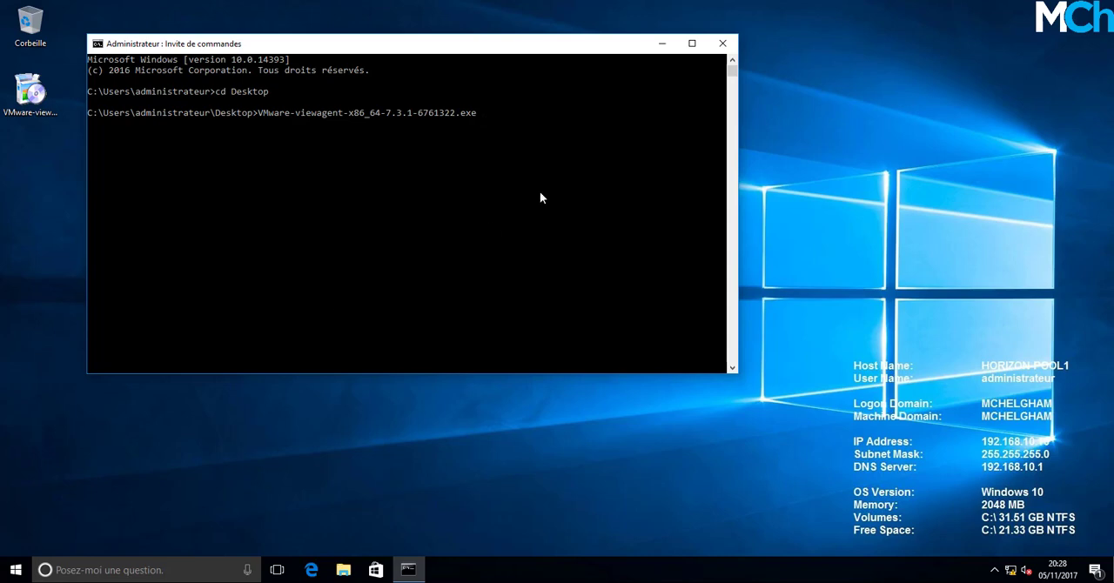
{"action": "type", "text": "/v\"VDM_VC_MANAGED_AGENT"}
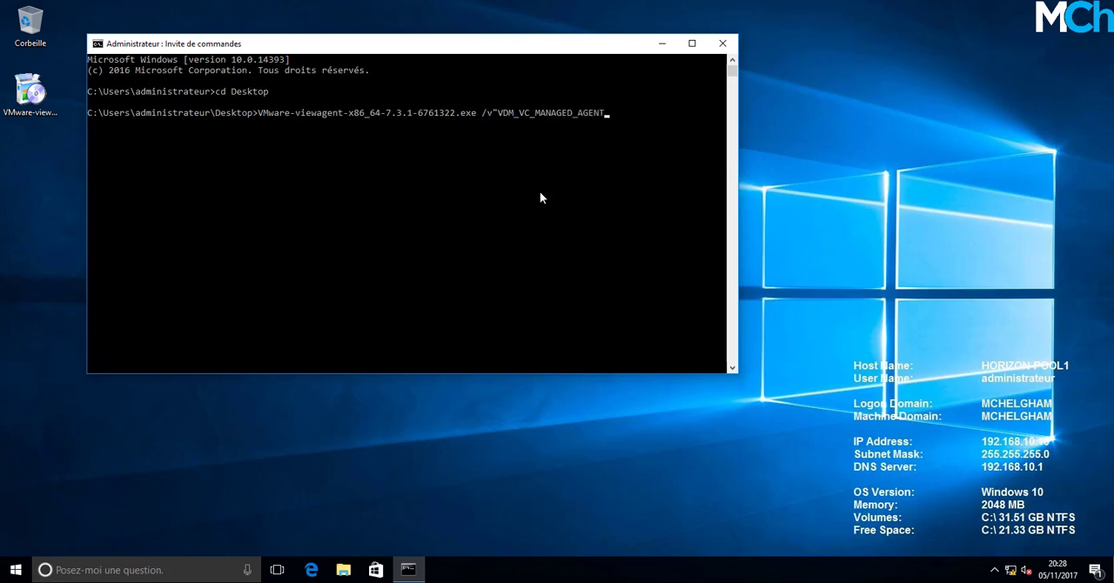
{"action": "type", "text": "=0"}
{"action": "left_click", "coordinate": [540, 192]}
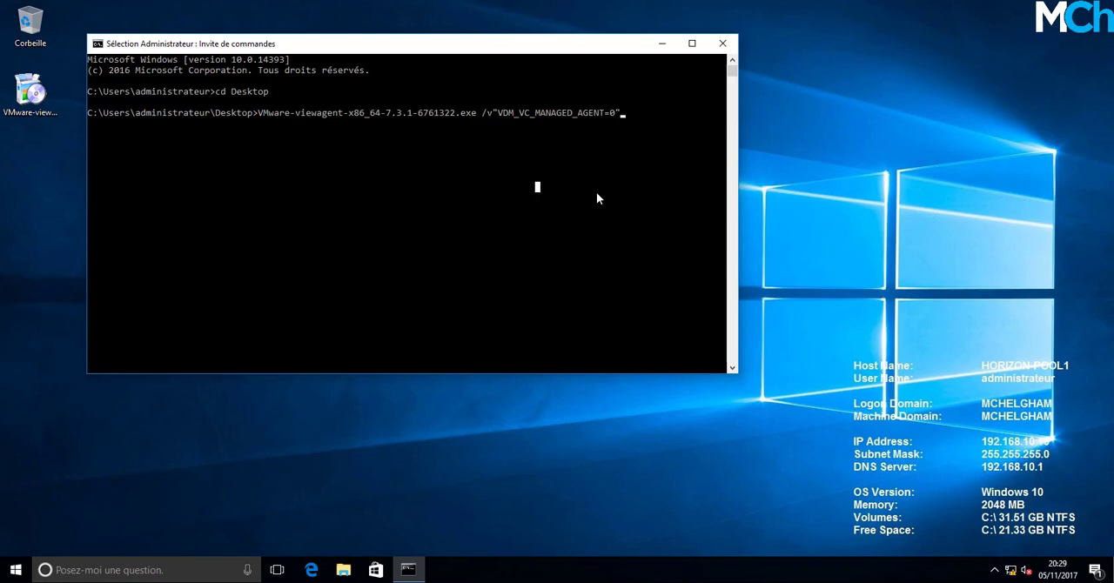
{"action": "left_click", "coordinate": [632, 92]}
{"action": "key", "text": "Escape"}
{"action": "left_click", "coordinate": [648, 123]}
{"action": "key", "text": "Escape"}
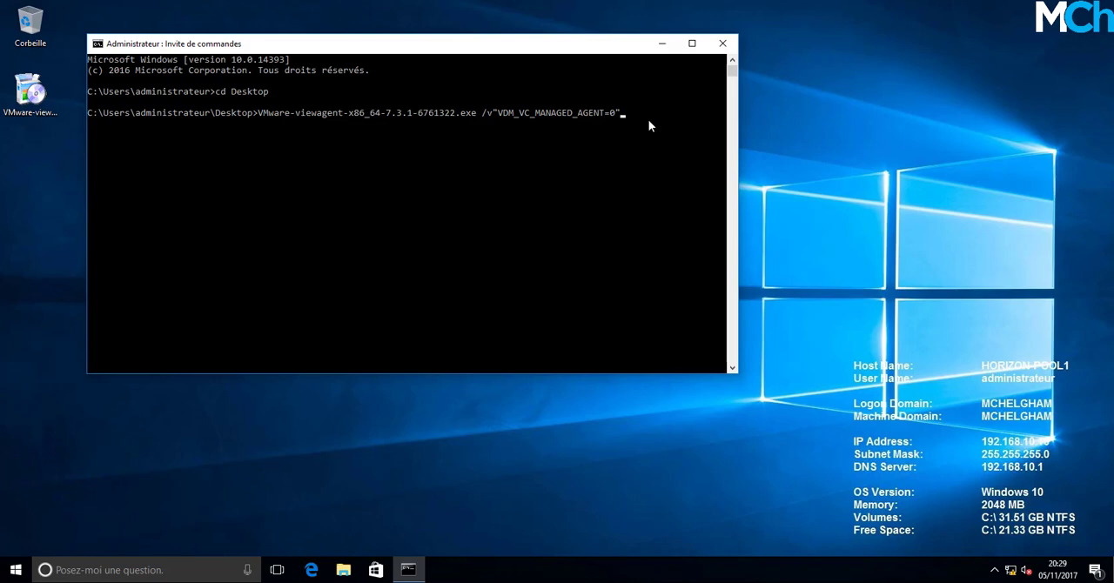
{"action": "left_click", "coordinate": [457, 166]}
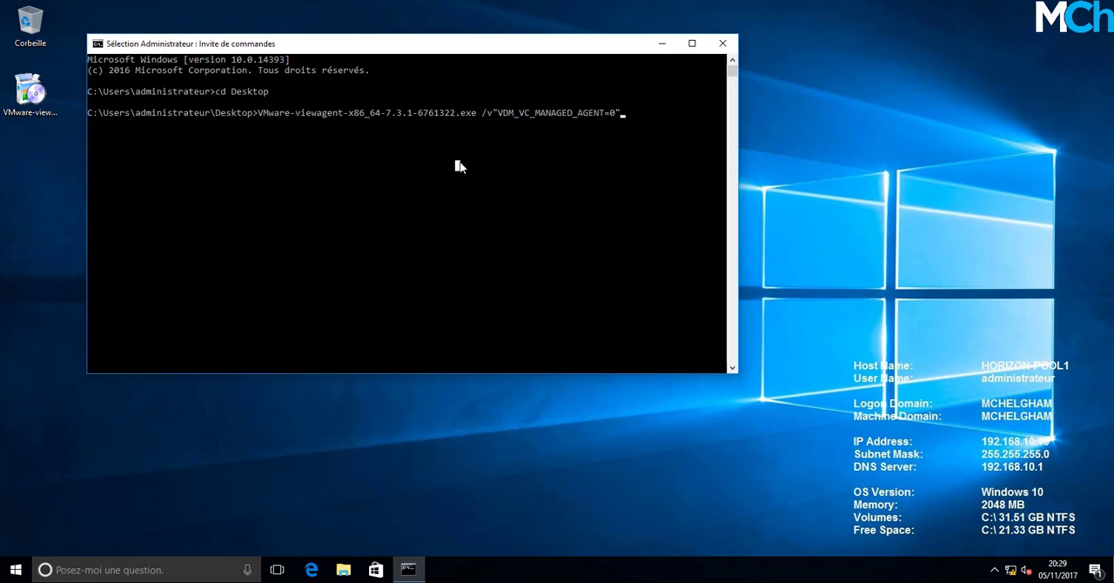
{"action": "left_click", "coordinate": [627, 112]}
{"action": "key", "text": "Return"}
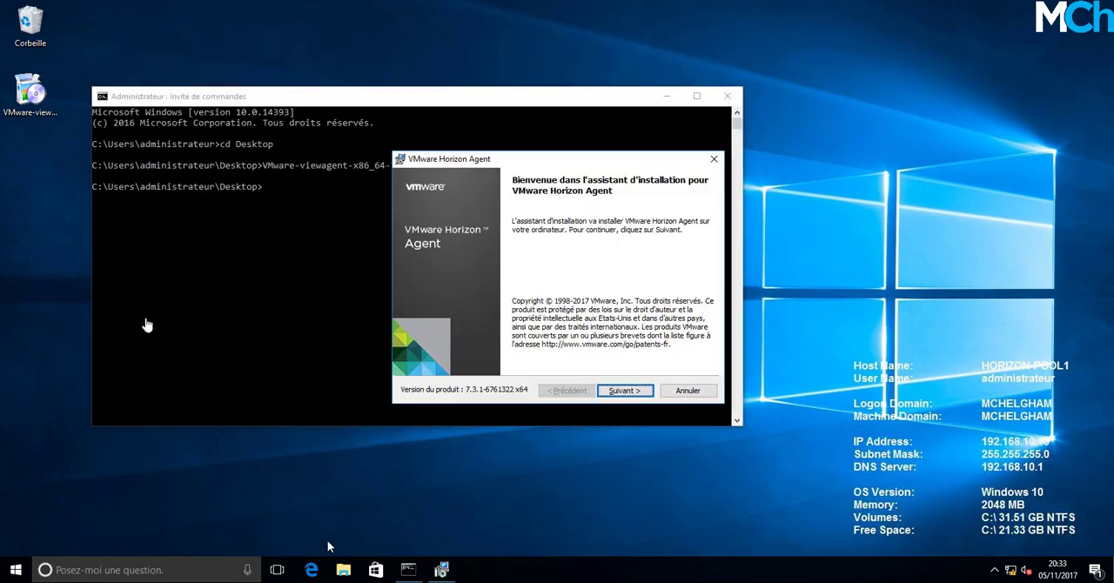
Accept the VMware Horizon Agent licence agreement and proceed with the default features and installation folder.
{"action": "left_click", "coordinate": [630, 390]}
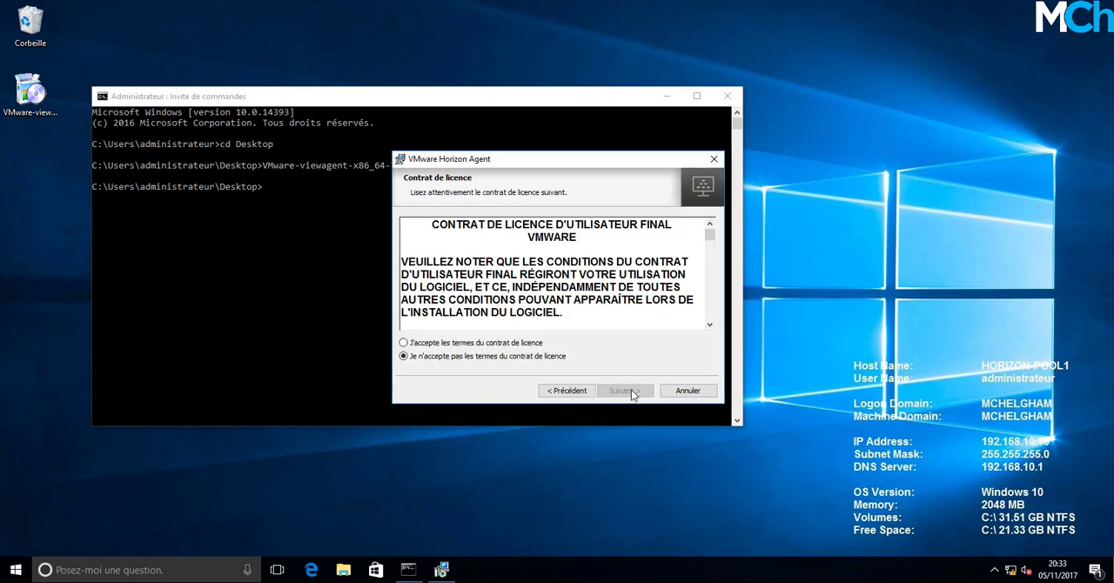
{"action": "left_click", "coordinate": [531, 344]}
{"action": "left_click", "coordinate": [622, 393]}
{"action": "left_click", "coordinate": [622, 391]}
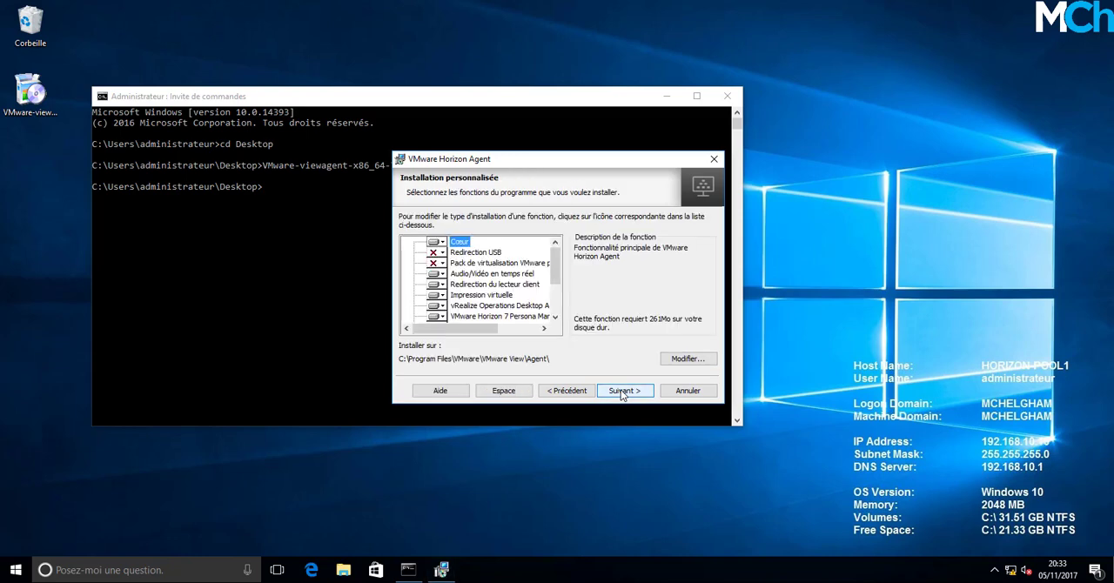
{"action": "left_click", "coordinate": [622, 393]}
{"action": "left_click", "coordinate": [622, 393]}
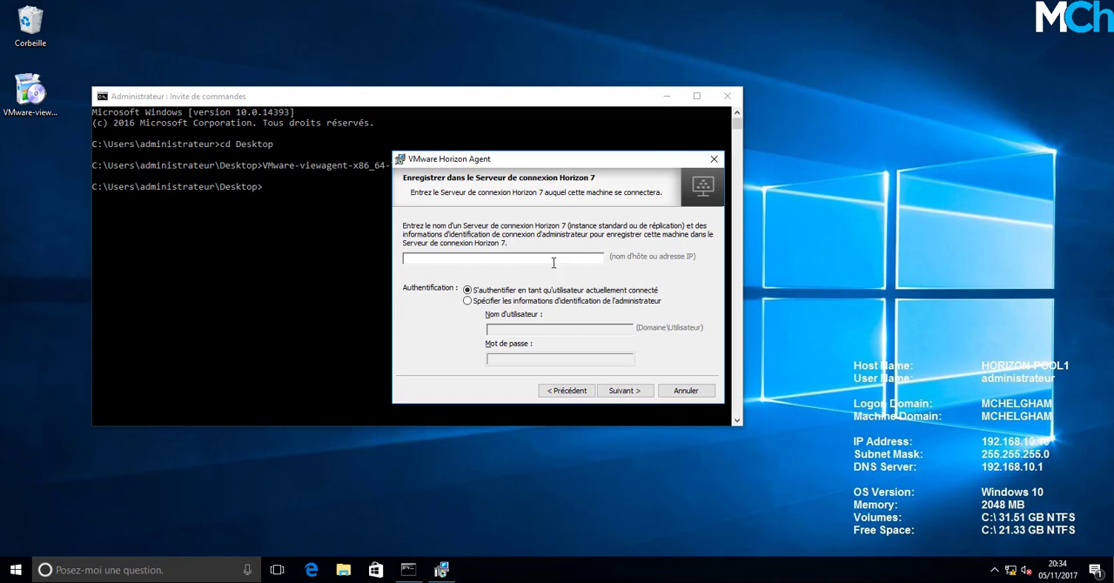
Register the machine with connection server horizon-csrv.mchelgham.com, authenticating as the currently logged-on user.
{"action": "type", "text": "horizon-csrv.mchelgham.com"}
{"action": "left_click", "coordinate": [636, 393]}
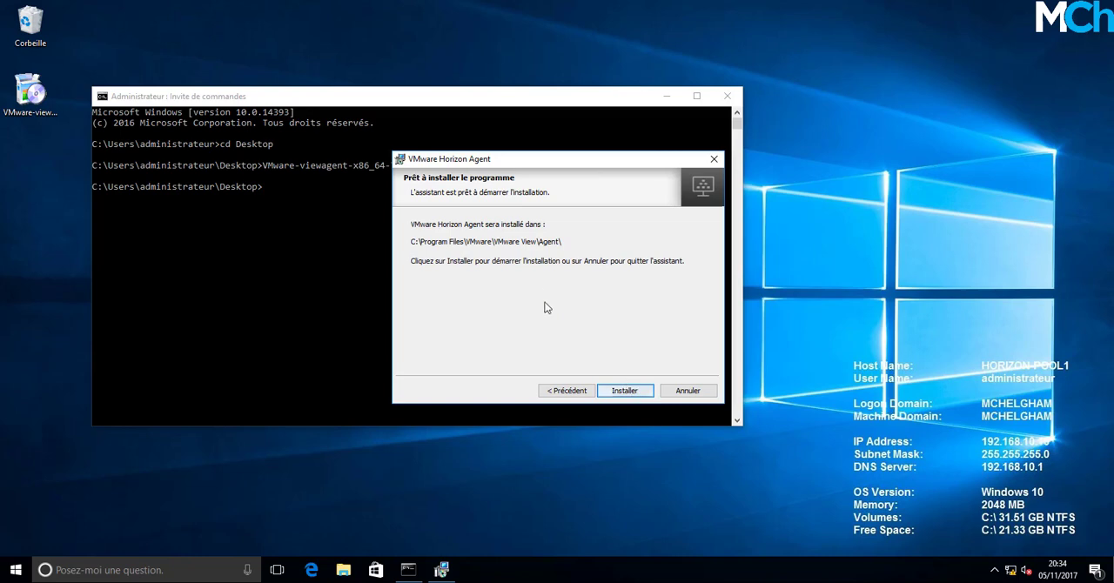
Install VMware Horizon Agent, finish the wizard and restart the horizon-pool1 machine.
{"action": "left_click", "coordinate": [623, 391]}
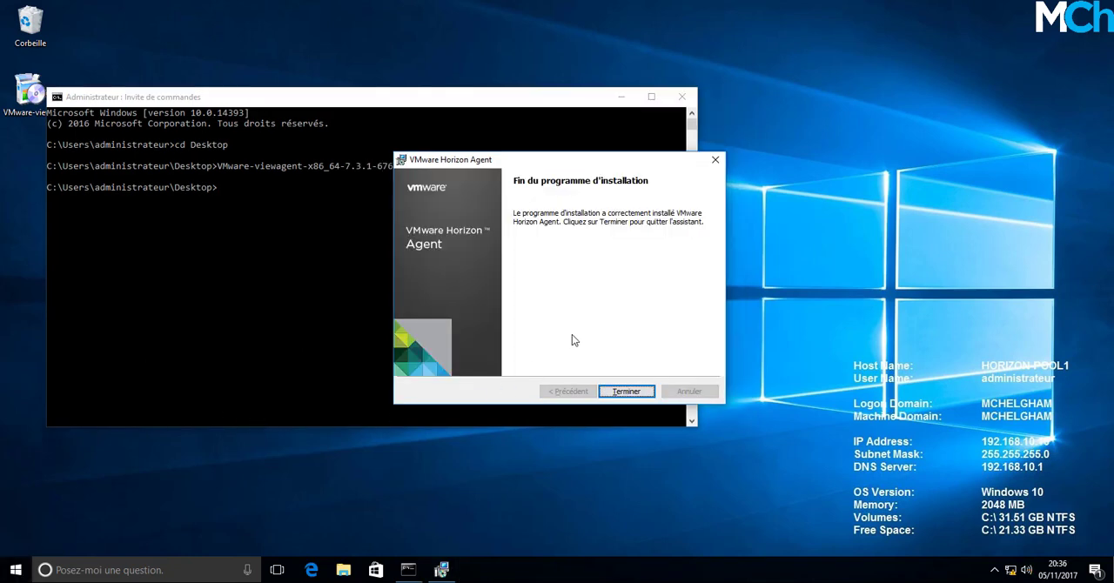
{"action": "left_click", "coordinate": [627, 392]}
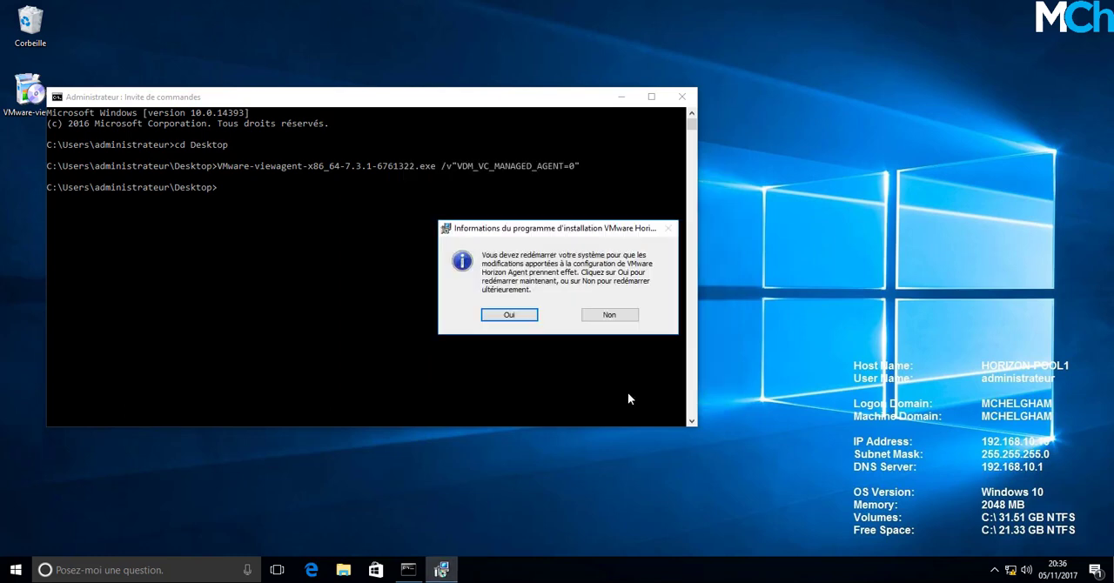
{"action": "left_click", "coordinate": [525, 317]}
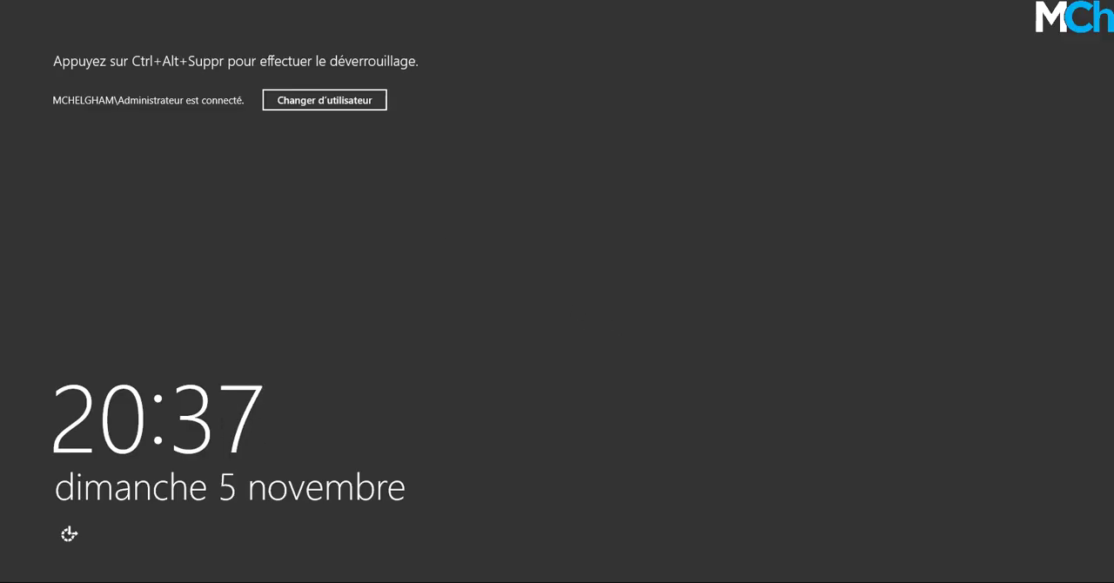
Unlock the HORIZON-AD server as MCHELGHAM\Administrateur, entering the account password.
{"action": "key", "text": "ctrl+alt+Delete"}
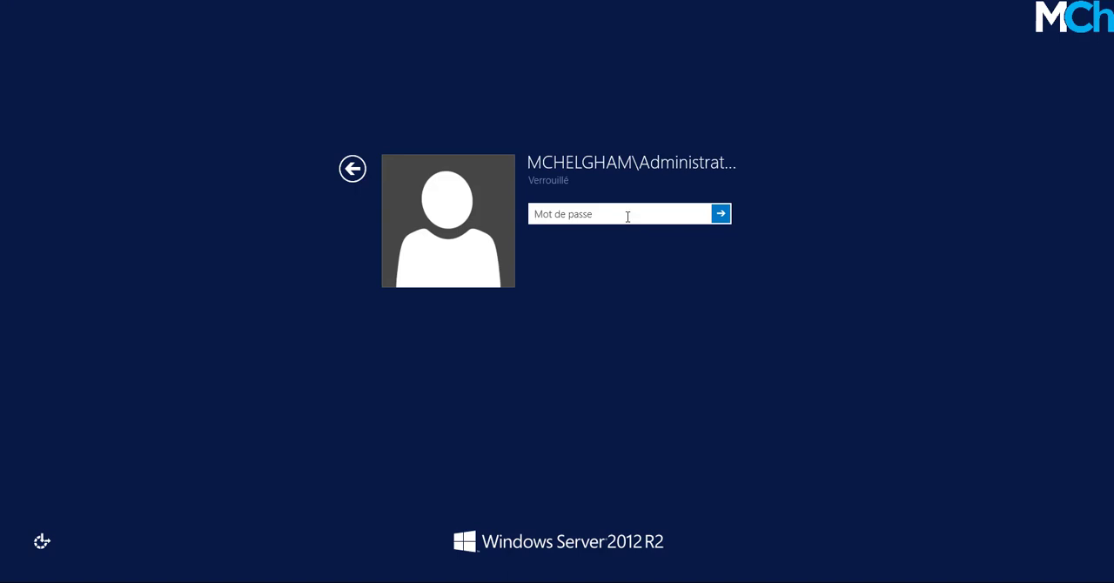
{"action": "type", "text": "••••"}
{"action": "key", "text": "BackSpace"}
{"action": "key", "text": "BackSpace"}
{"action": "key", "text": "BackSpace"}
{"action": "key", "text": "BackSpace"}
{"action": "type", "text": "••••••••••"}
{"action": "key", "text": "Return"}
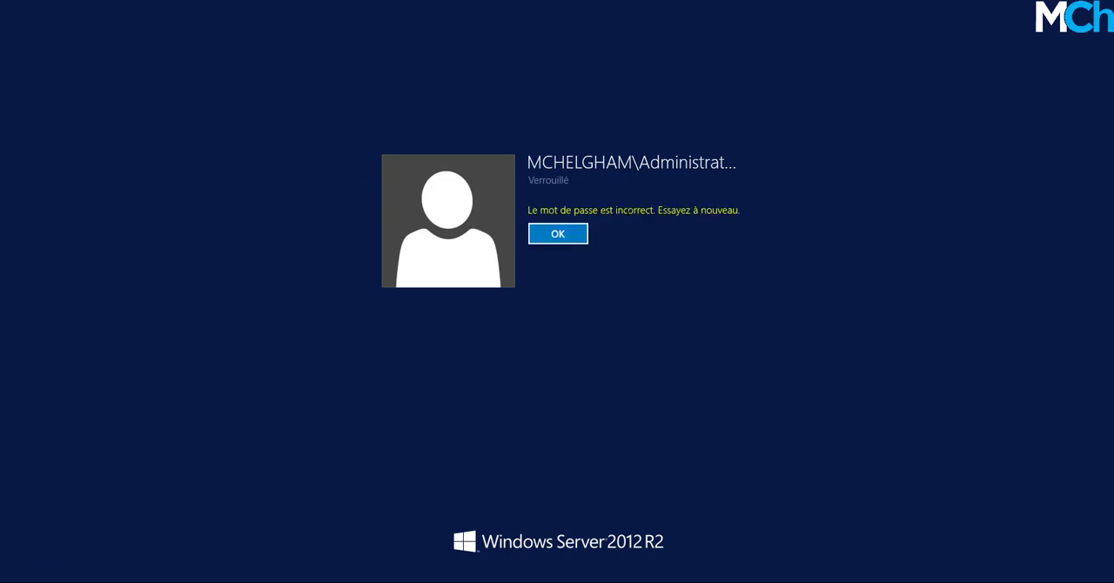
{"action": "key", "text": "Return"}
{"action": "type", "text": "••••••••"}
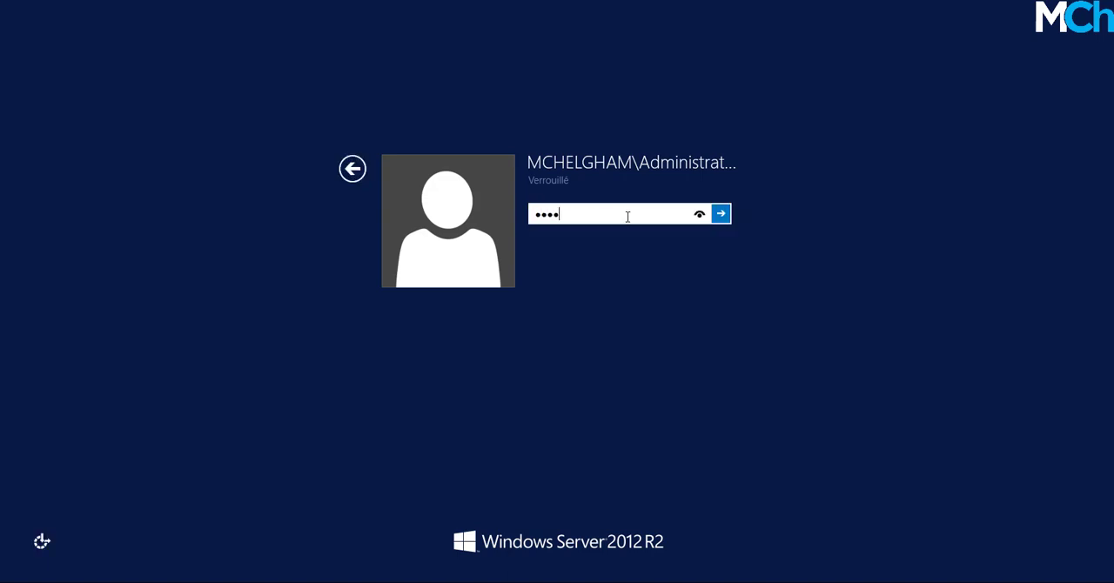
{"action": "key", "text": "Return"}
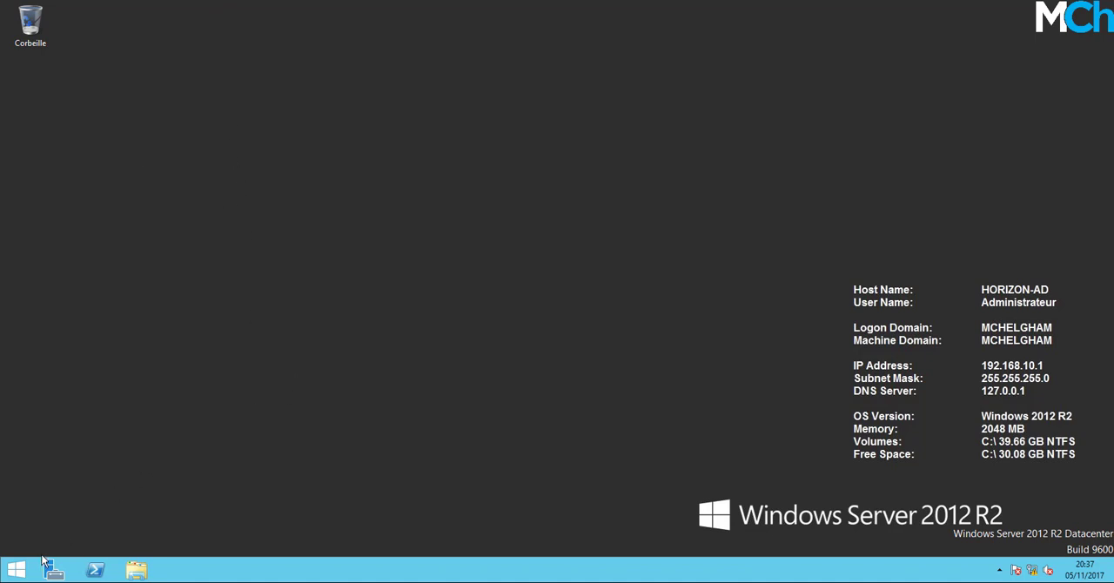
Start Server Manager on HORIZON-AD and launch Active Directory Users and Computers.
{"action": "left_click", "coordinate": [16, 569]}
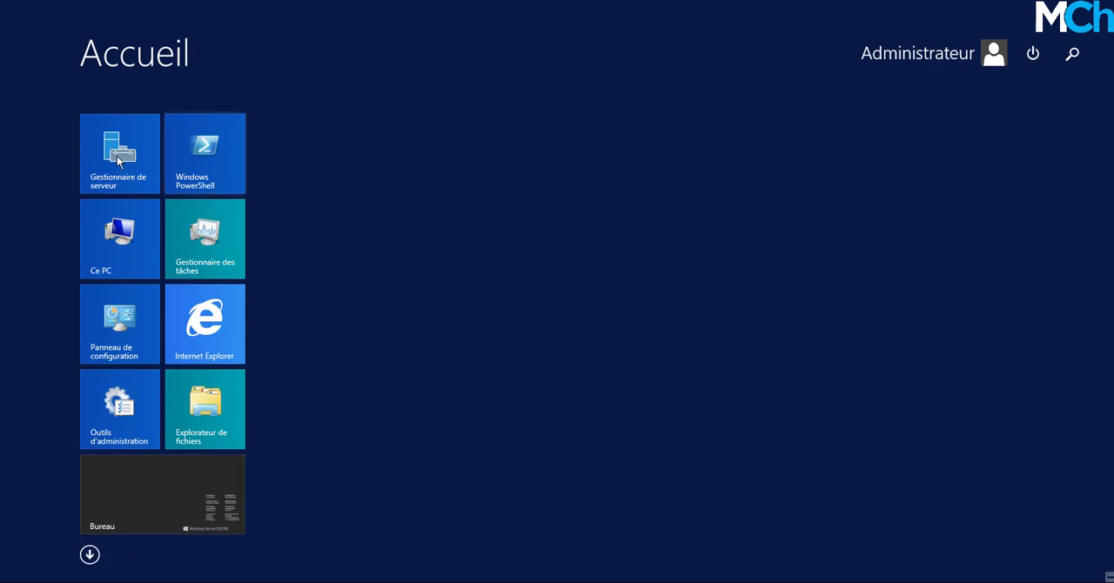
{"action": "left_click", "coordinate": [119, 160]}
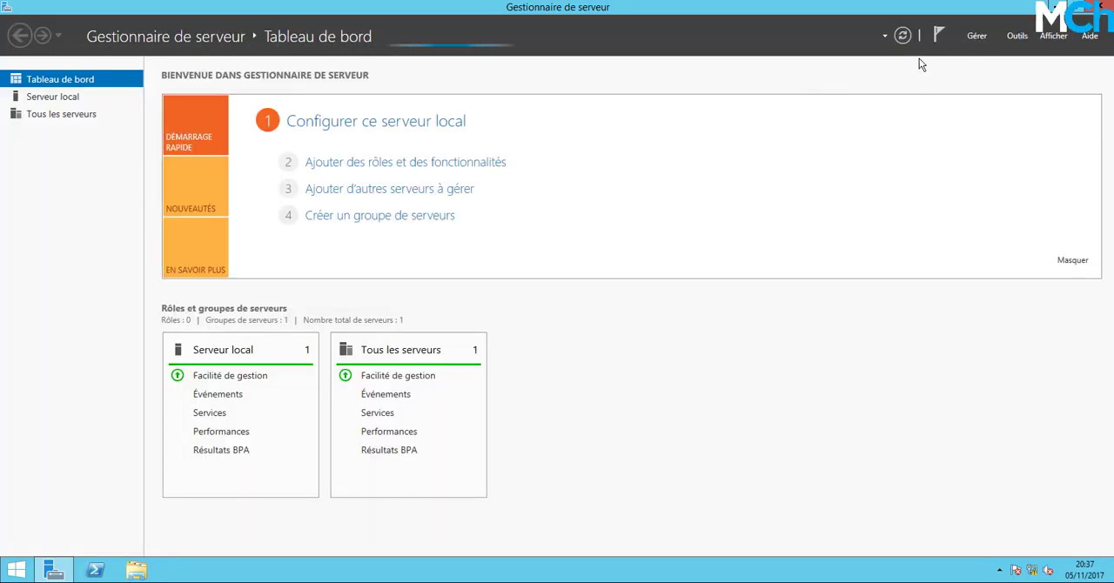
{"action": "left_click", "coordinate": [979, 35]}
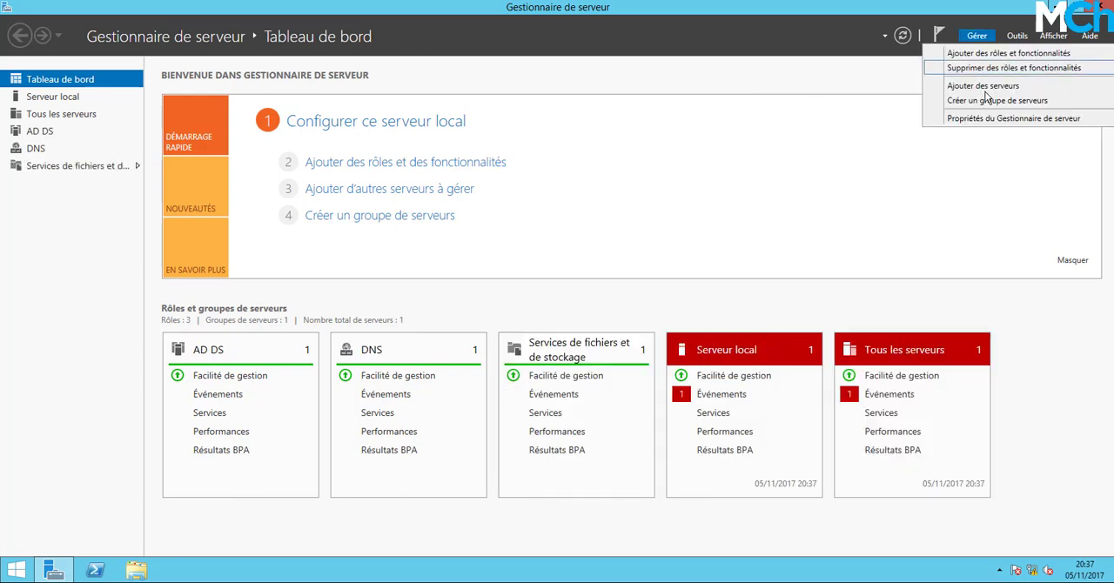
{"action": "left_click", "coordinate": [1016, 36]}
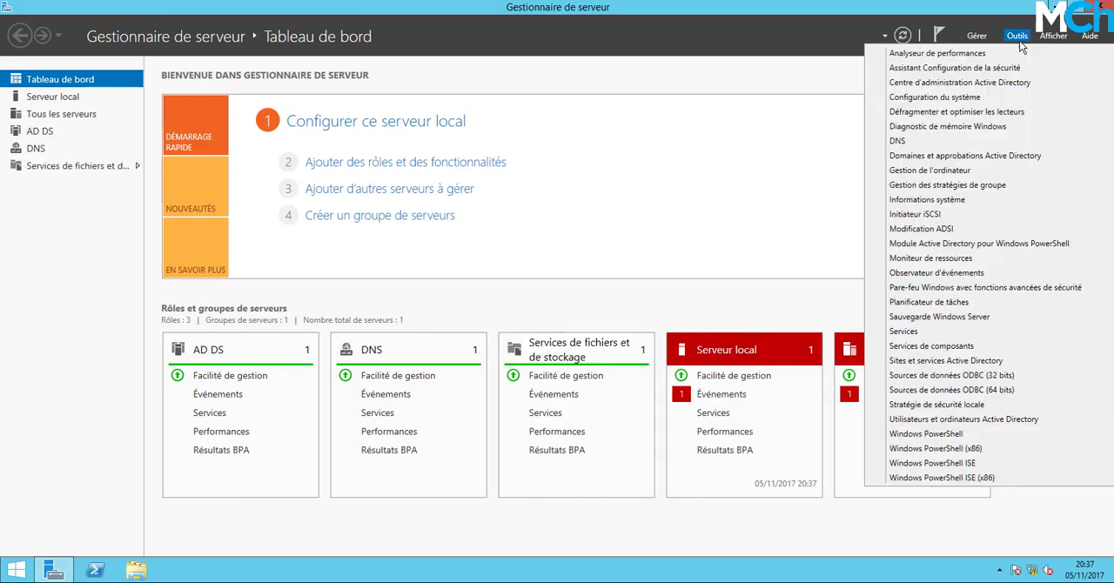
{"action": "left_click", "coordinate": [981, 419]}
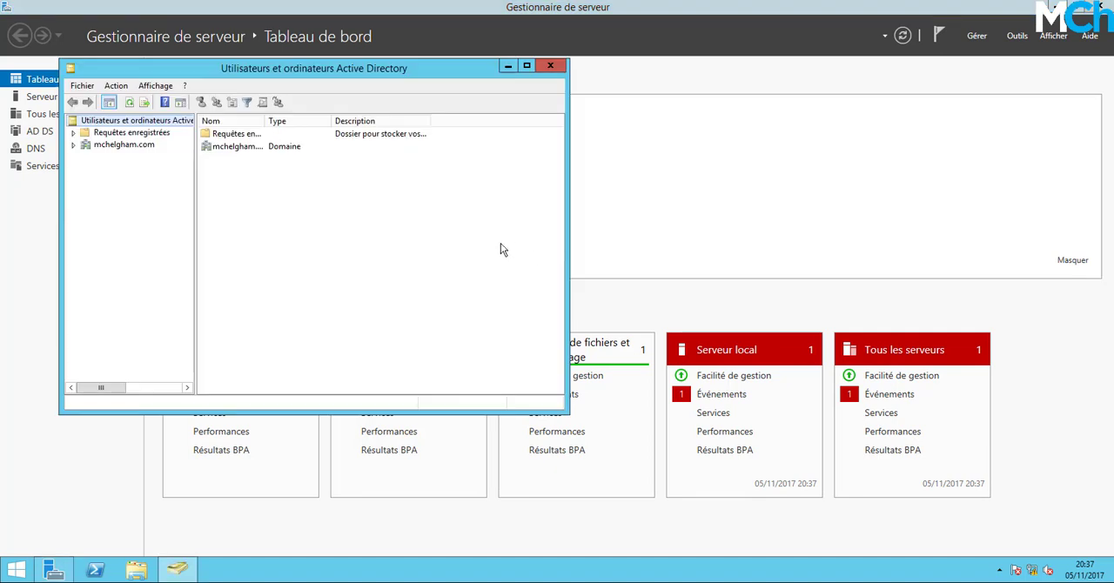
Open the Users container of the mchelgham.com domain and start a new user object in it.
{"action": "left_click", "coordinate": [98, 145]}
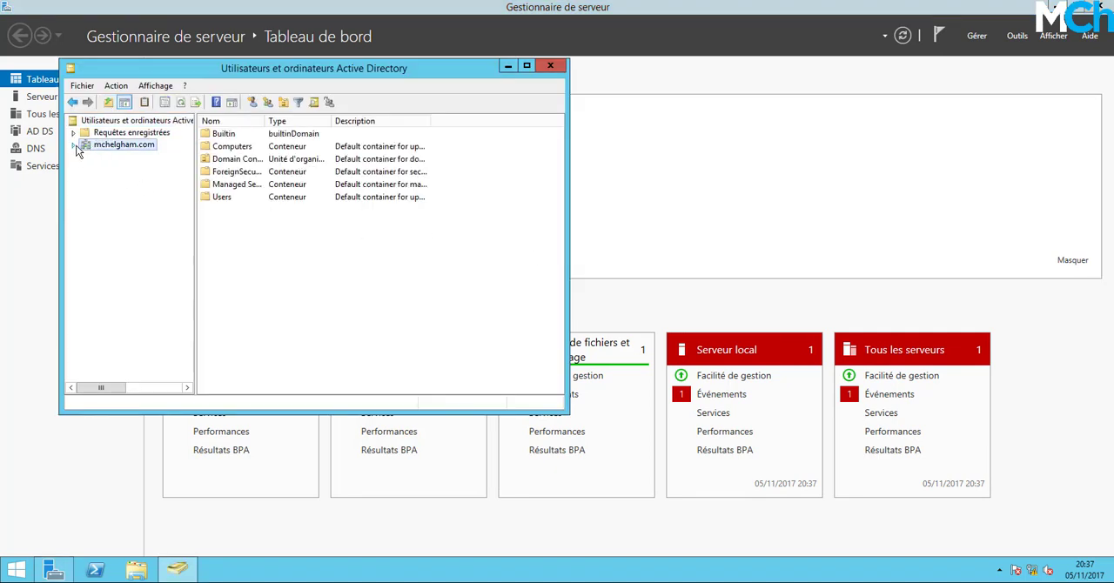
{"action": "left_click", "coordinate": [75, 145]}
{"action": "left_click", "coordinate": [96, 219]}
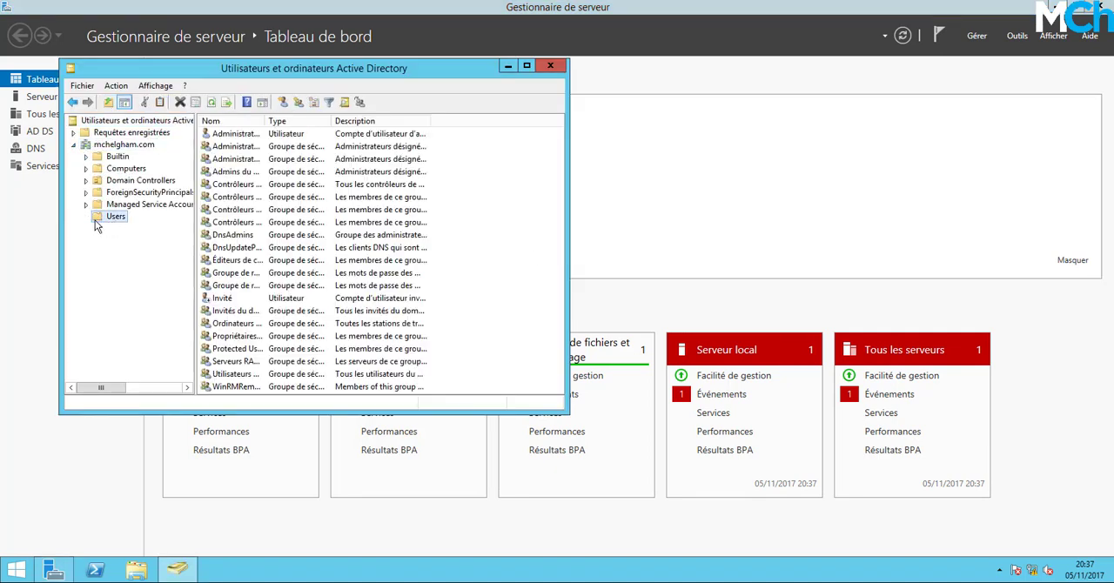
{"action": "right_click", "coordinate": [513, 251]}
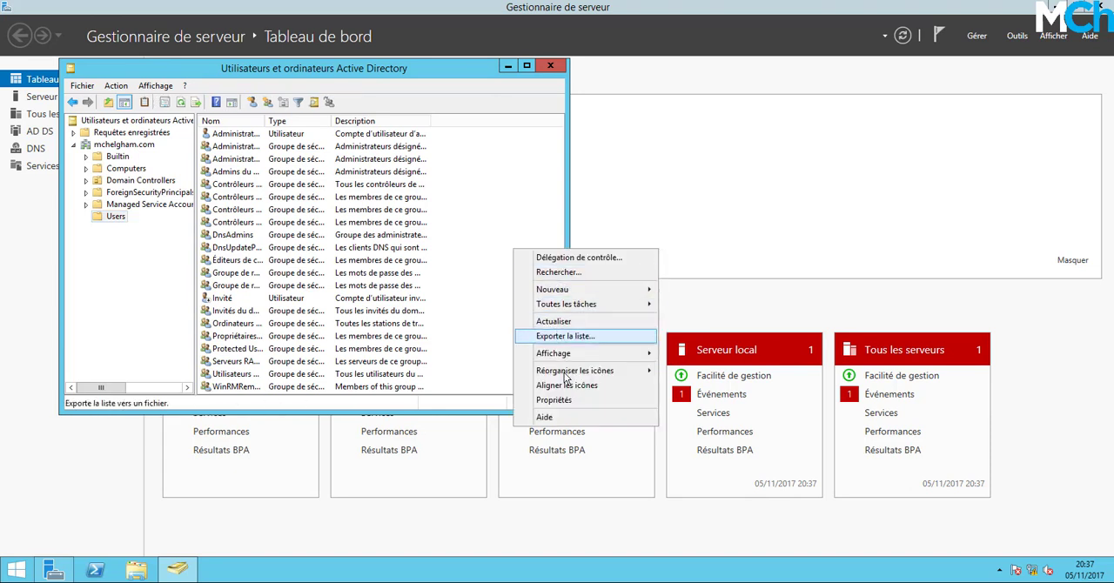
{"action": "mouse_move", "coordinate": [591, 291]}
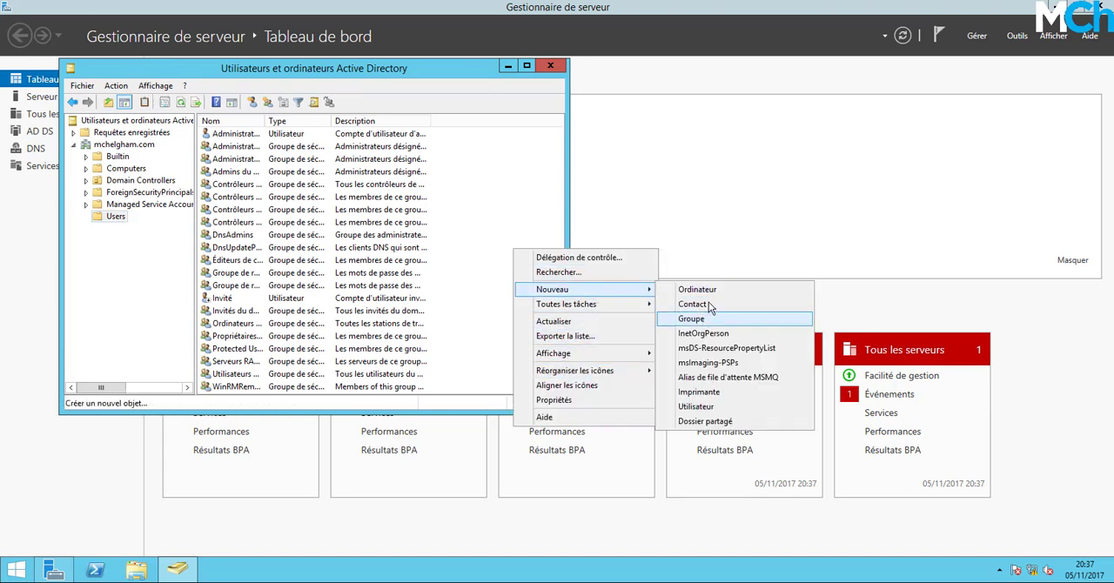
{"action": "left_click", "coordinate": [726, 406]}
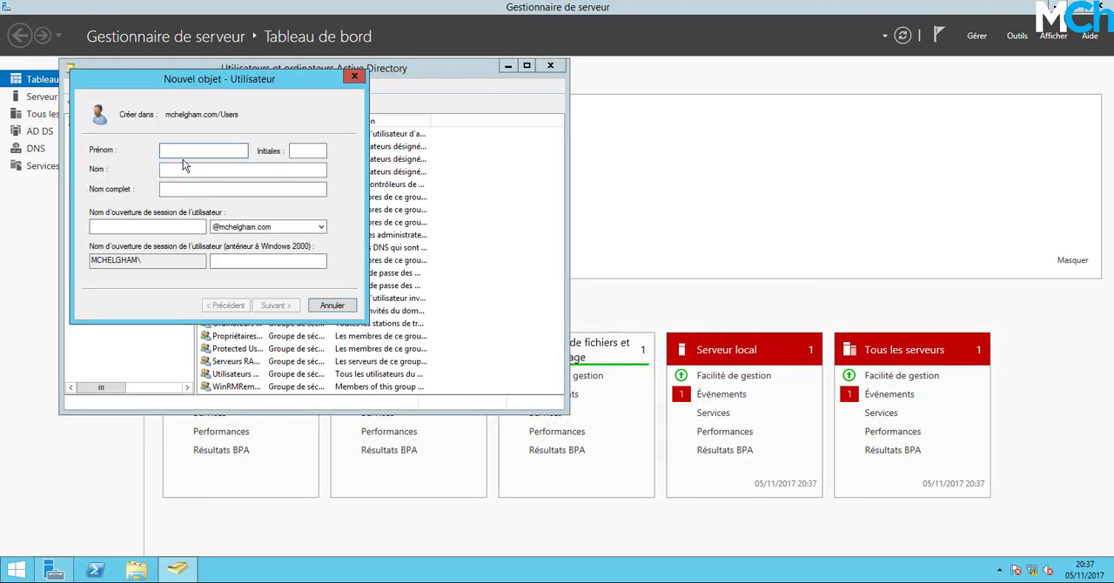
{"action": "type", "text": "Moussa"}
{"action": "key", "text": "Tab"}
{"action": "key", "text": "Tab"}
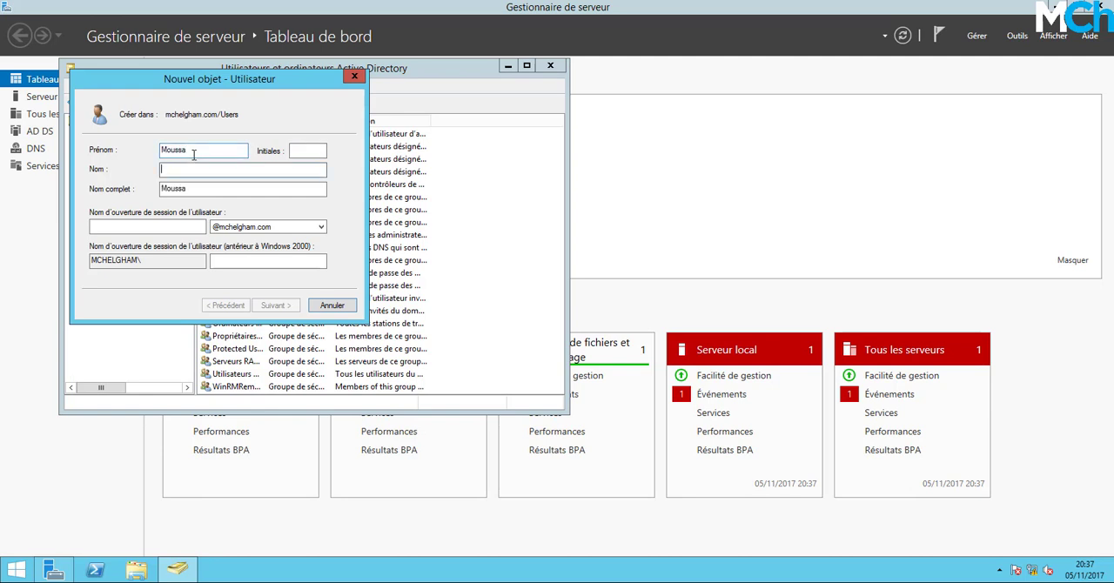
{"action": "type", "text": "CHELGHAM"}
{"action": "key", "text": "Tab"}
{"action": "left_click", "coordinate": [194, 230]}
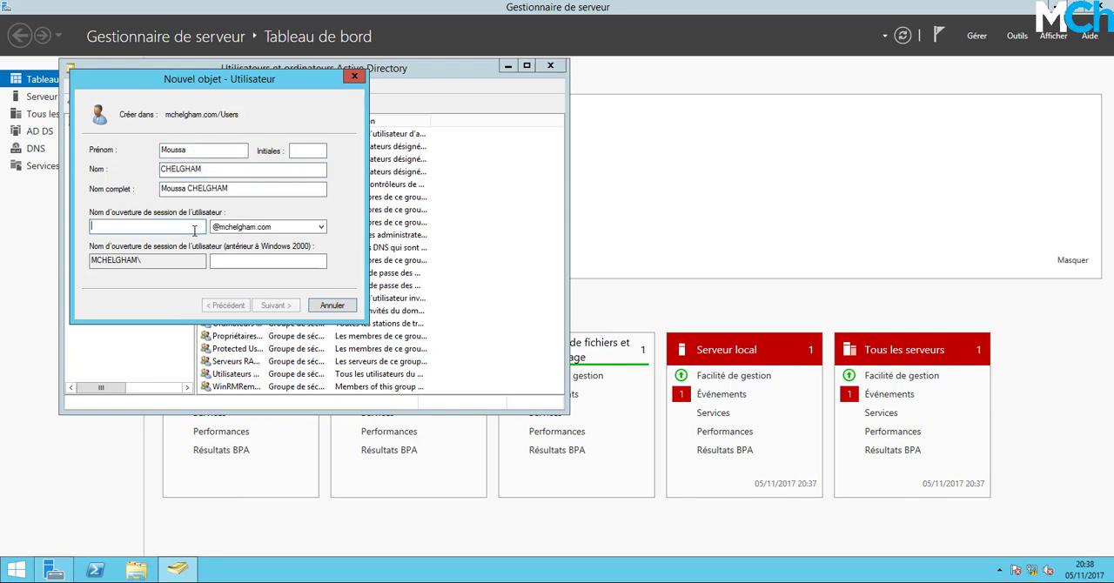
{"action": "type", "text": "moussa"}
{"action": "key", "text": "Tab"}
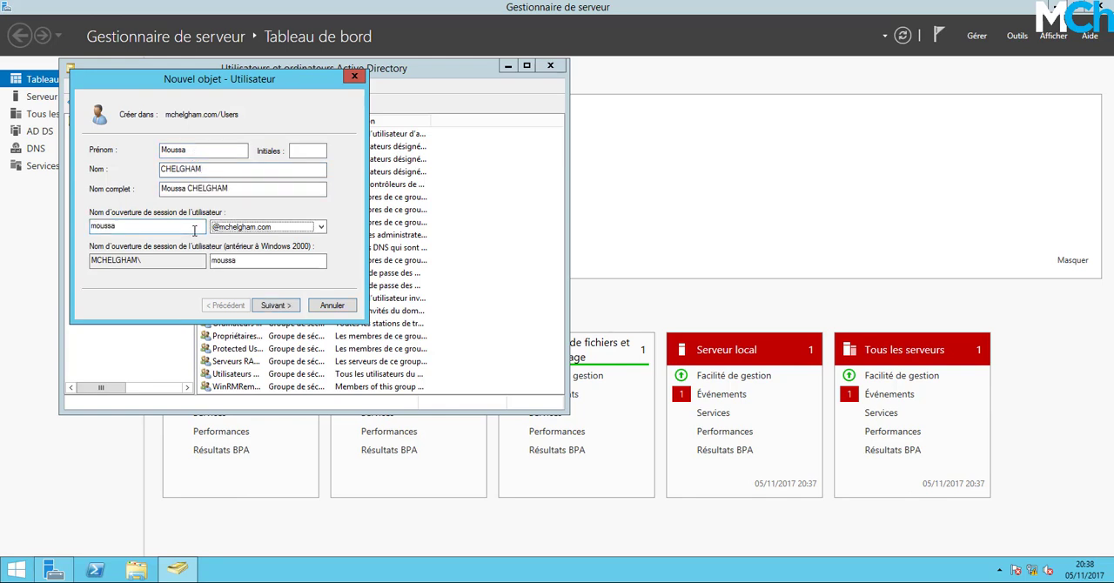
{"action": "left_click", "coordinate": [288, 307]}
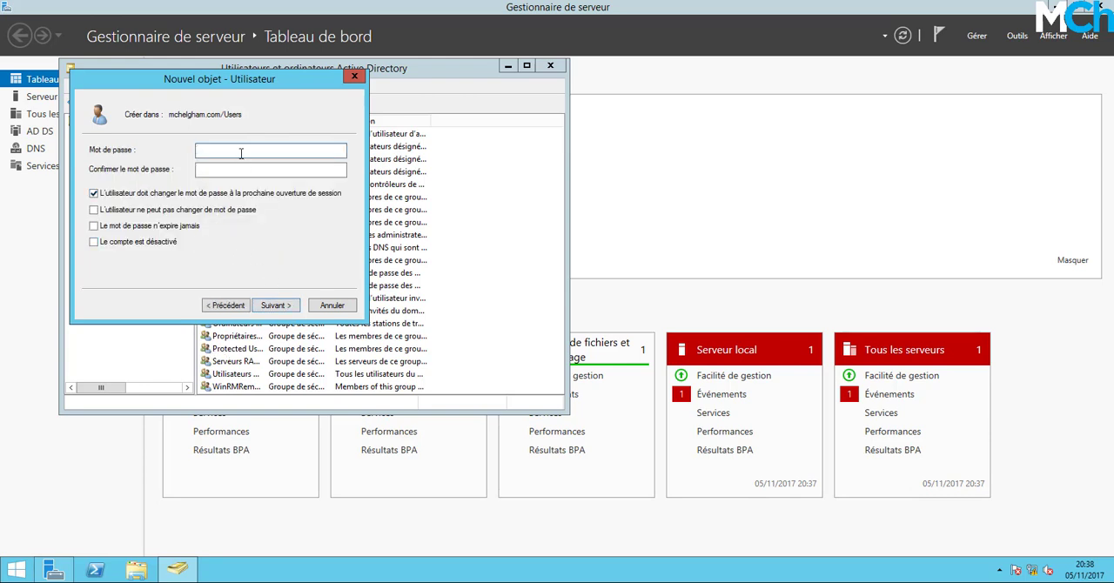
Enter and confirm the new user's password, replace the forced change at next logon with a never-expiring password, and create the account.
{"action": "type", "text": "••••••••"}
{"action": "key", "text": "Tab"}
{"action": "type", "text": "••••••"}
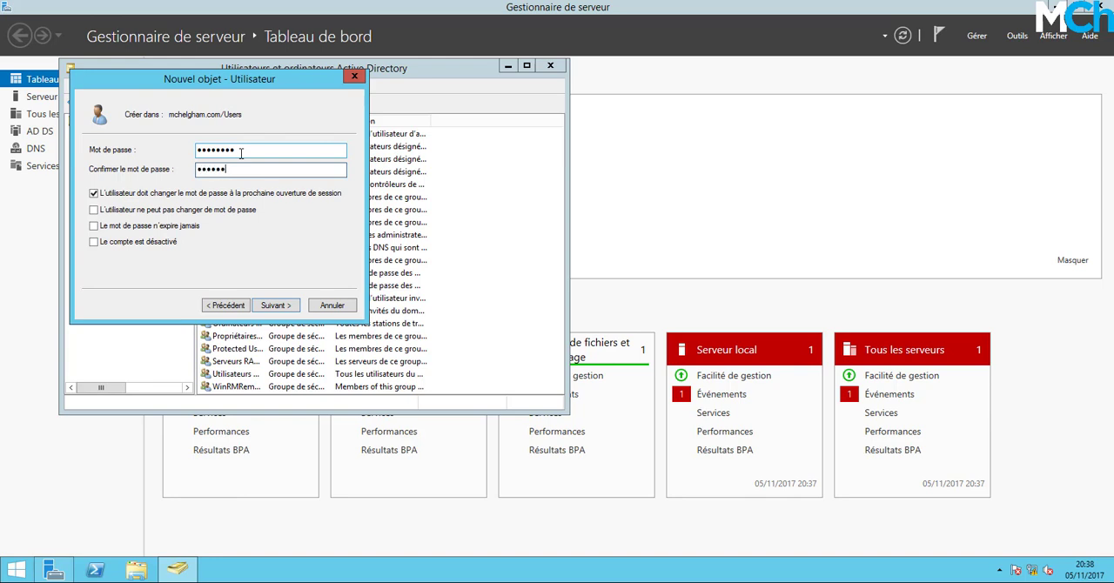
{"action": "type", "text": "••"}
{"action": "left_click", "coordinate": [235, 195]}
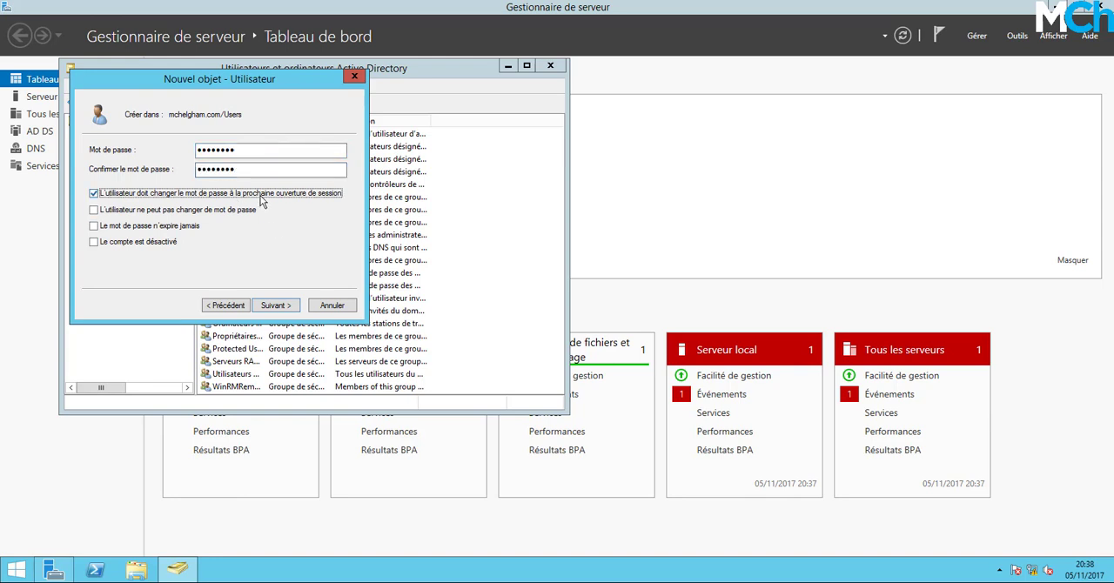
{"action": "left_click", "coordinate": [189, 228]}
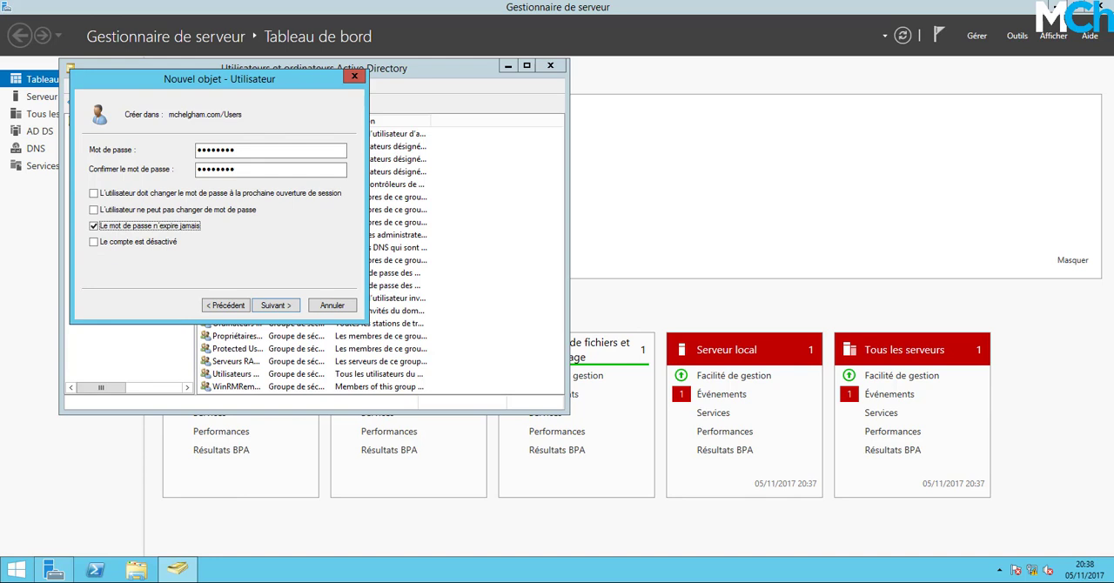
{"action": "left_click", "coordinate": [275, 305]}
{"action": "left_click", "coordinate": [275, 305]}
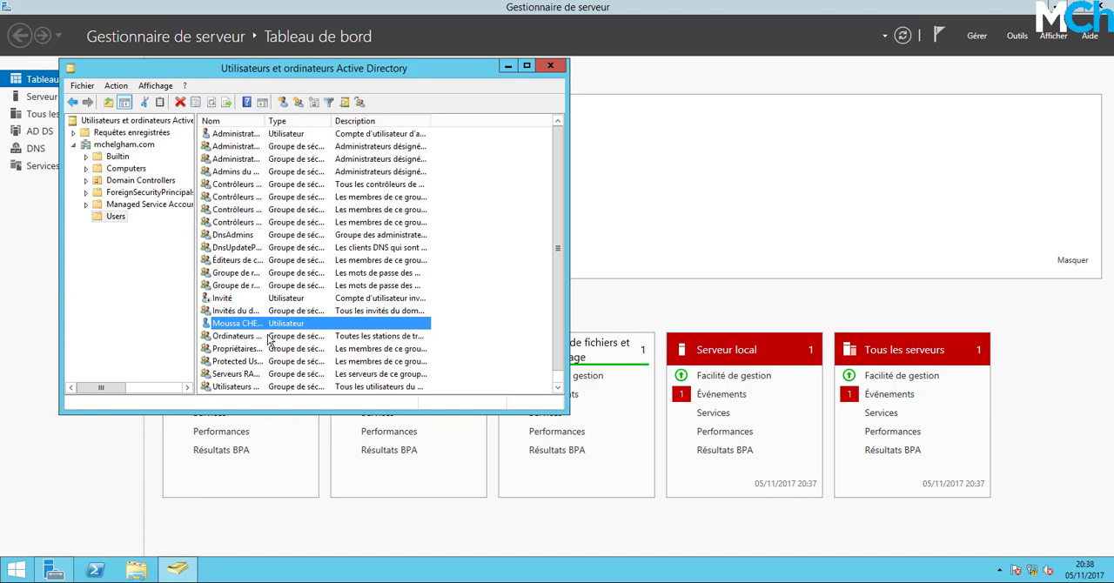
Close Active Directory Users and Computers, then unlock the Connection Server as MCHELGHAM\administrateur, entering the account password.
{"action": "left_click_drag", "start_coordinate": [267, 121], "coordinate": [307, 128]}
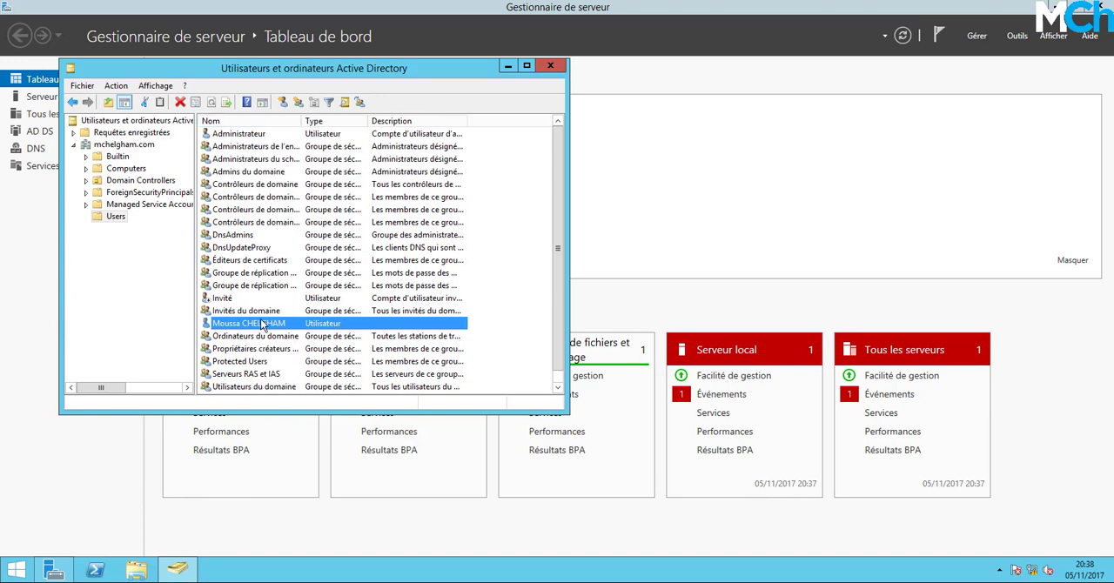
{"action": "left_click", "coordinate": [549, 66]}
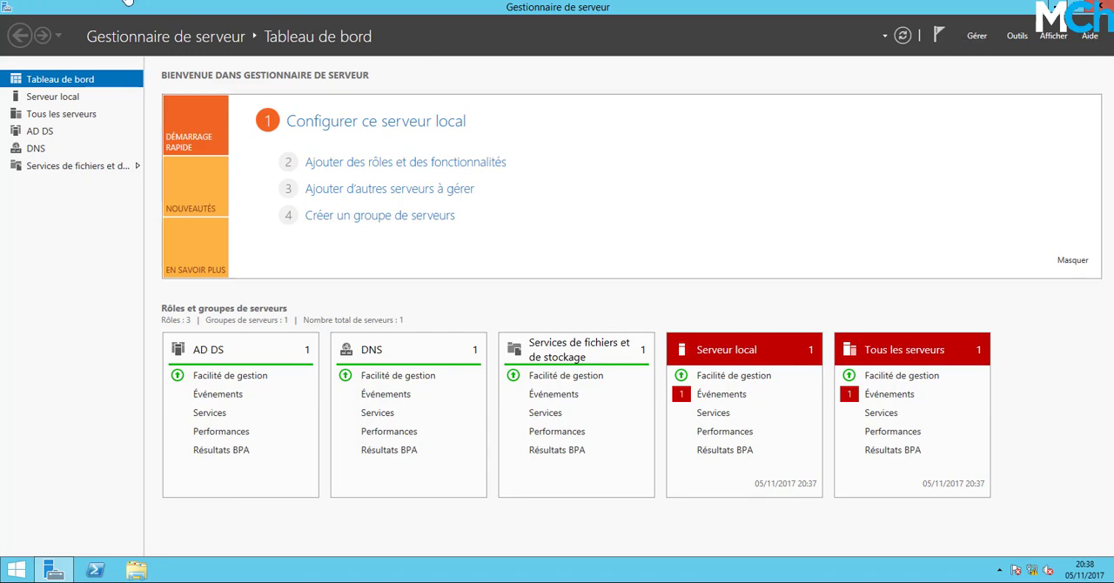
{"action": "key", "text": "super+l"}
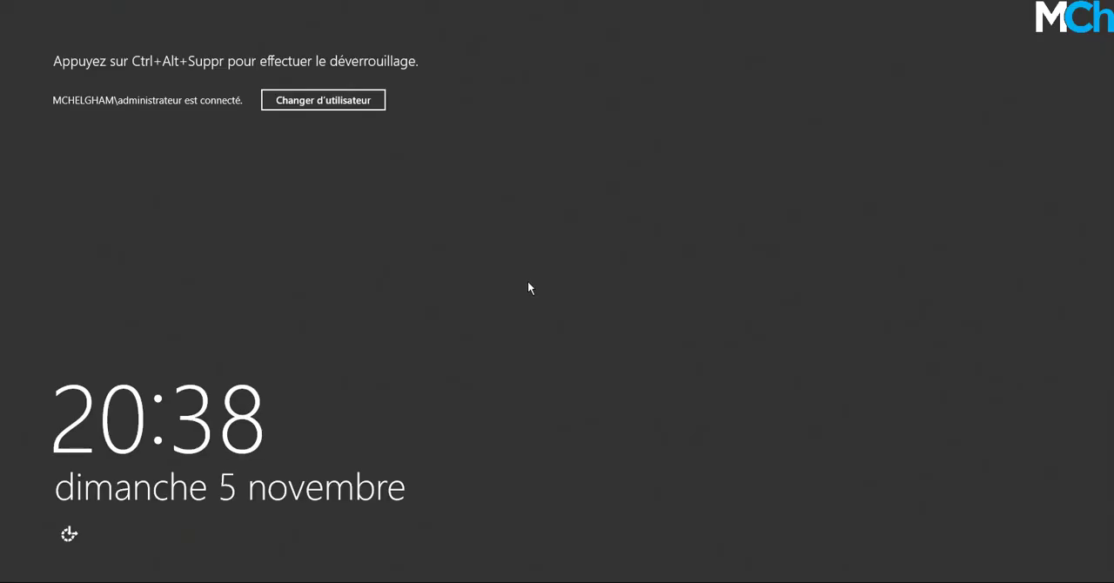
{"action": "key", "text": "ctrl+alt+Delete"}
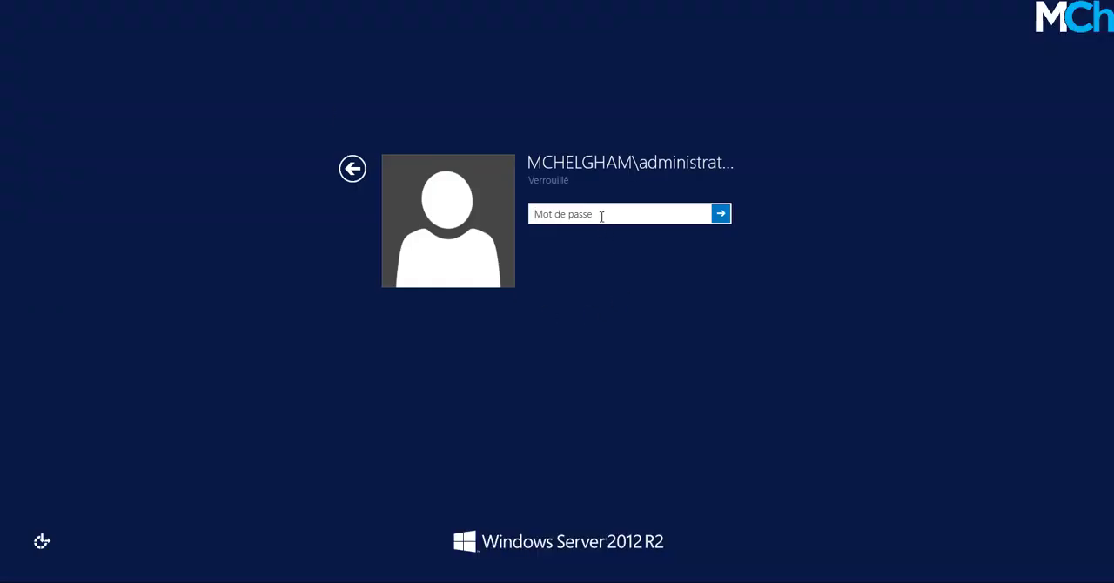
{"action": "type", "text": "••"}
{"action": "key", "text": "BackSpace"}
{"action": "key", "text": "BackSpace"}
{"action": "type", "text": "••••••"}
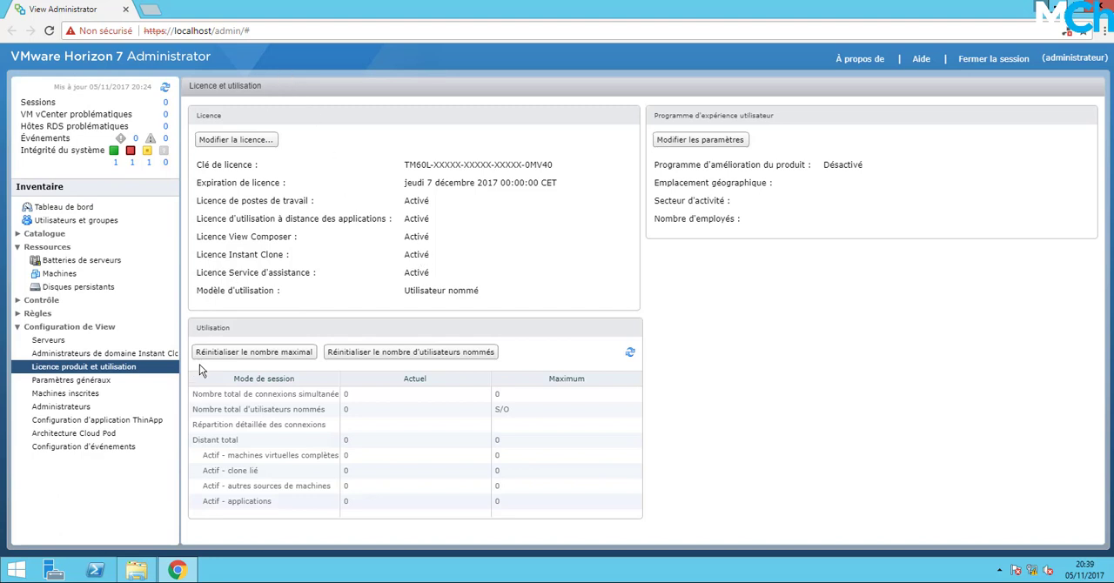
Add a manual desktop pool in Horizon Administrator with dedicated, automatic user assignment and other sources as machine source.
{"action": "left_click", "coordinate": [17, 234]}
{"action": "left_click", "coordinate": [122, 246]}
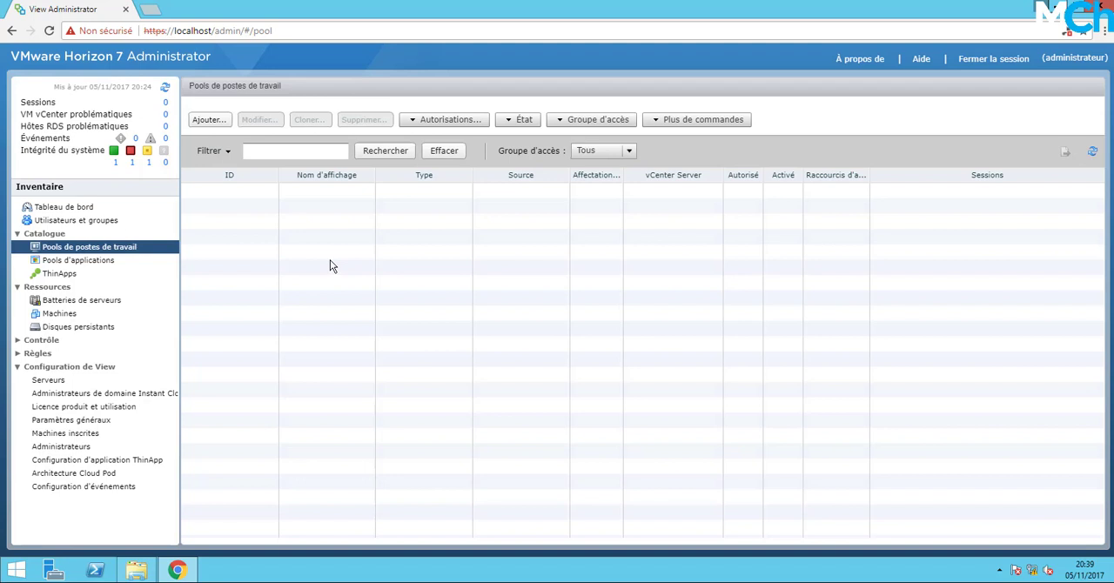
{"action": "left_click", "coordinate": [224, 125]}
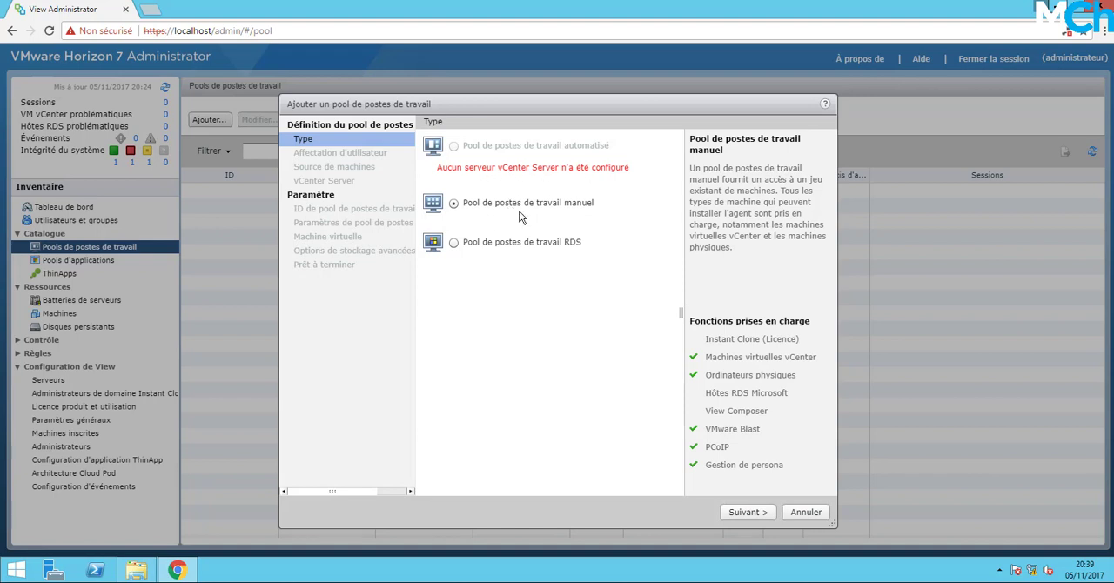
{"action": "left_click", "coordinate": [745, 511]}
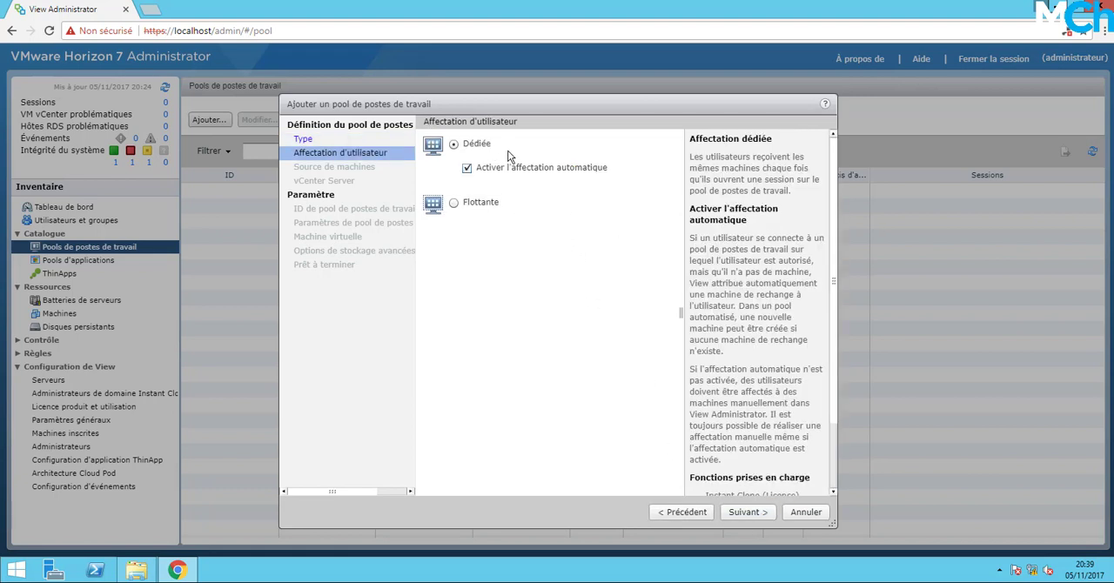
{"action": "left_click", "coordinate": [746, 513]}
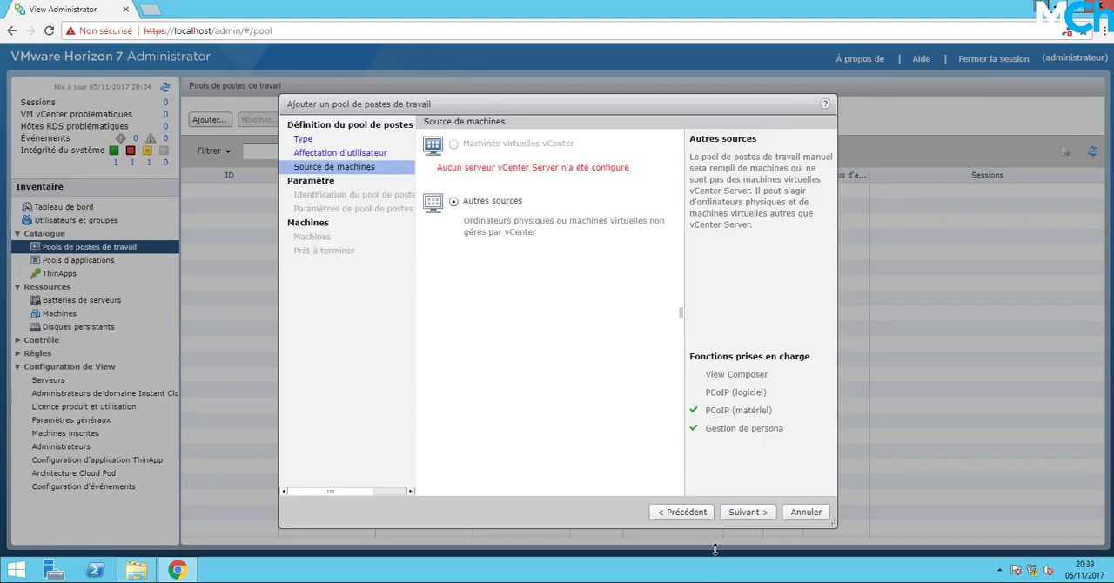
{"action": "left_click", "coordinate": [744, 511]}
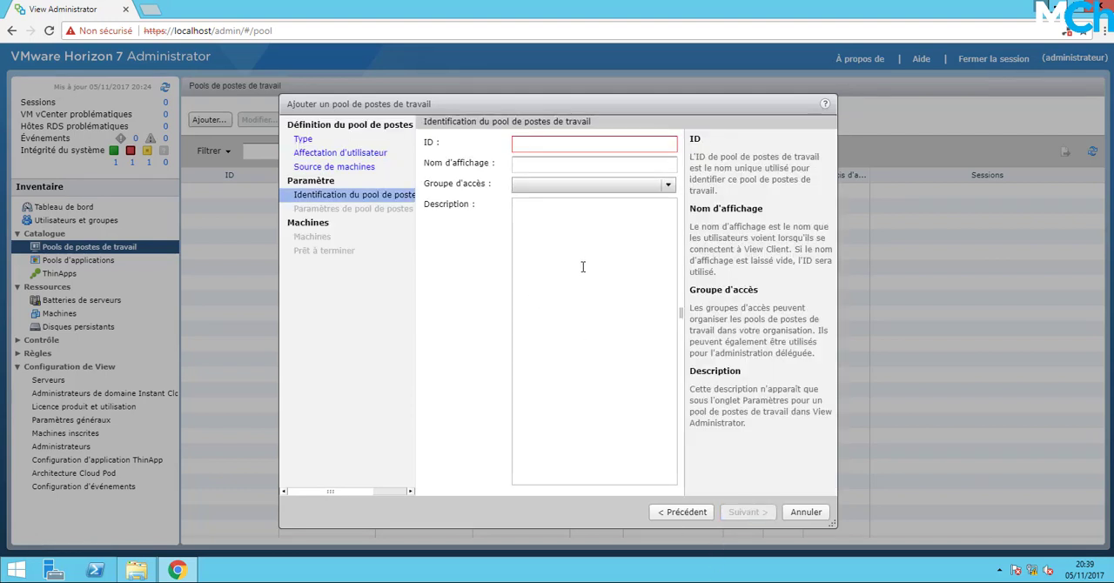
Identify the desktop pool with the ID win10 and the display name Windows 10.
{"action": "left_click", "coordinate": [549, 145]}
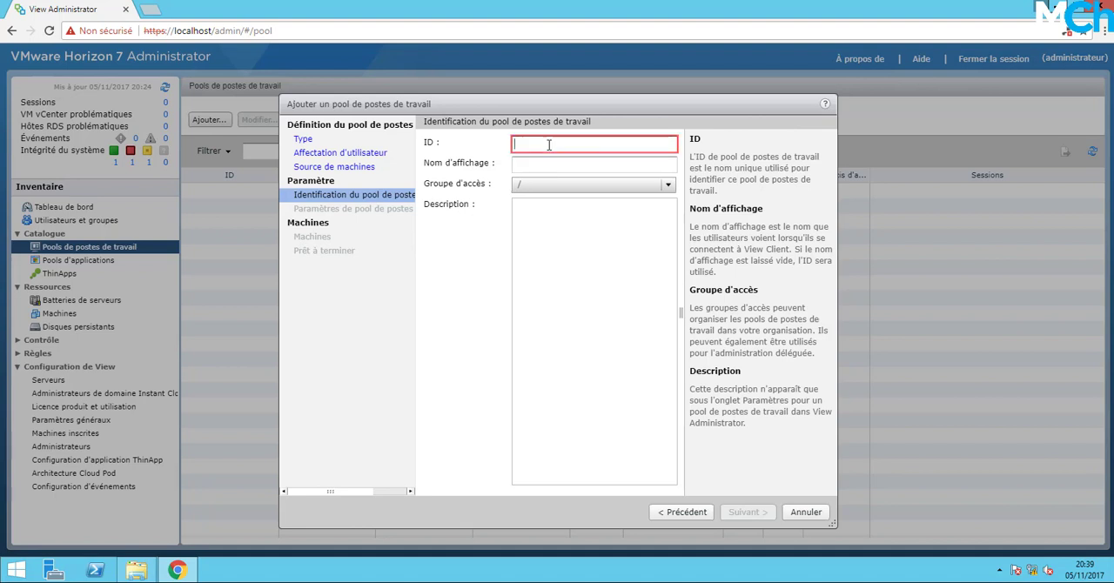
{"action": "type", "text": "win10"}
{"action": "key", "text": "Tab"}
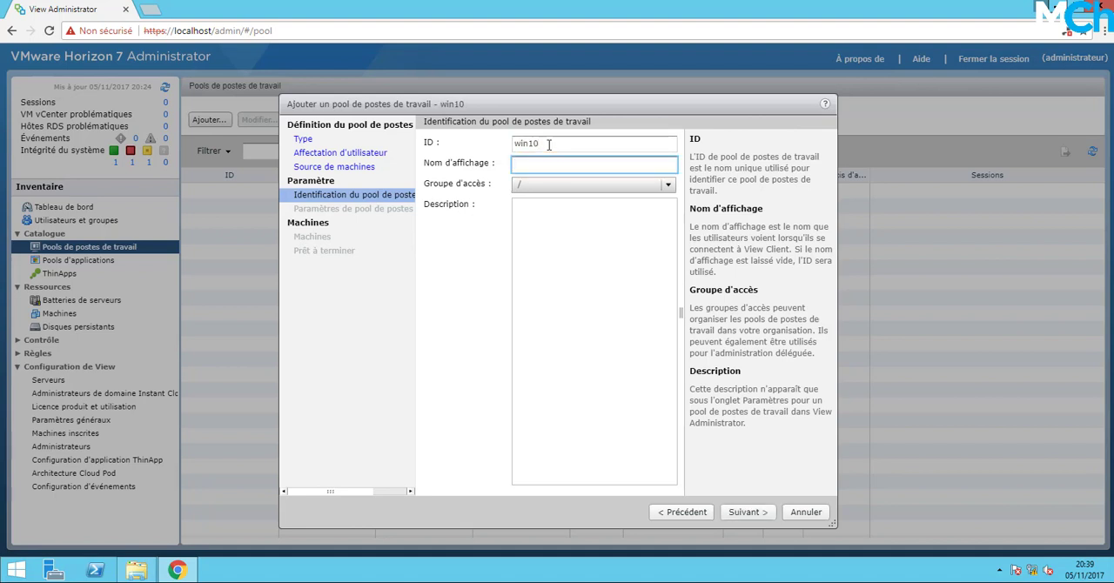
{"action": "type", "text": "W"}
{"action": "type", "text": "ws 10"}
{"action": "left_click", "coordinate": [741, 513]}
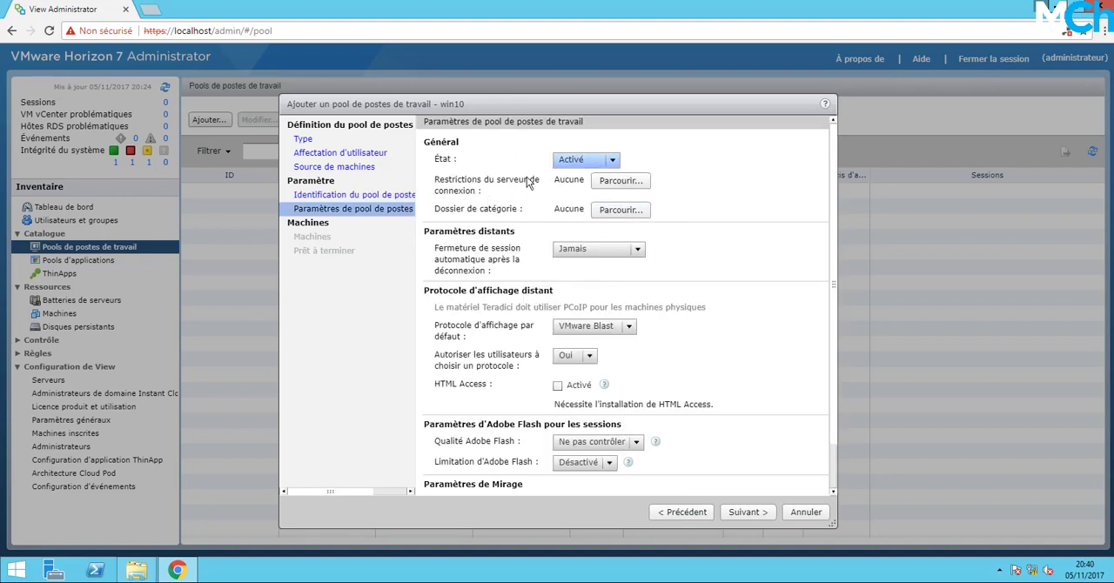
Keep the pool's automatic logoff after disconnect at Jamais and its default display protocol at VMware Blast, and continue to machine selection.
{"action": "scroll", "coordinate": [539, 188], "scroll_direction": "down", "scroll_amount": 1}
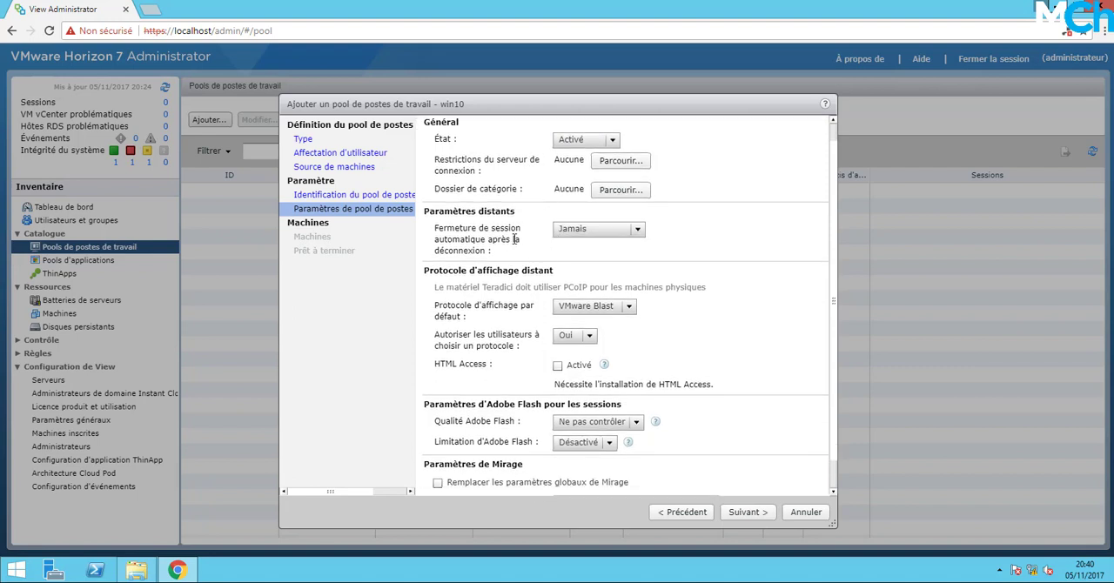
{"action": "left_click", "coordinate": [619, 229]}
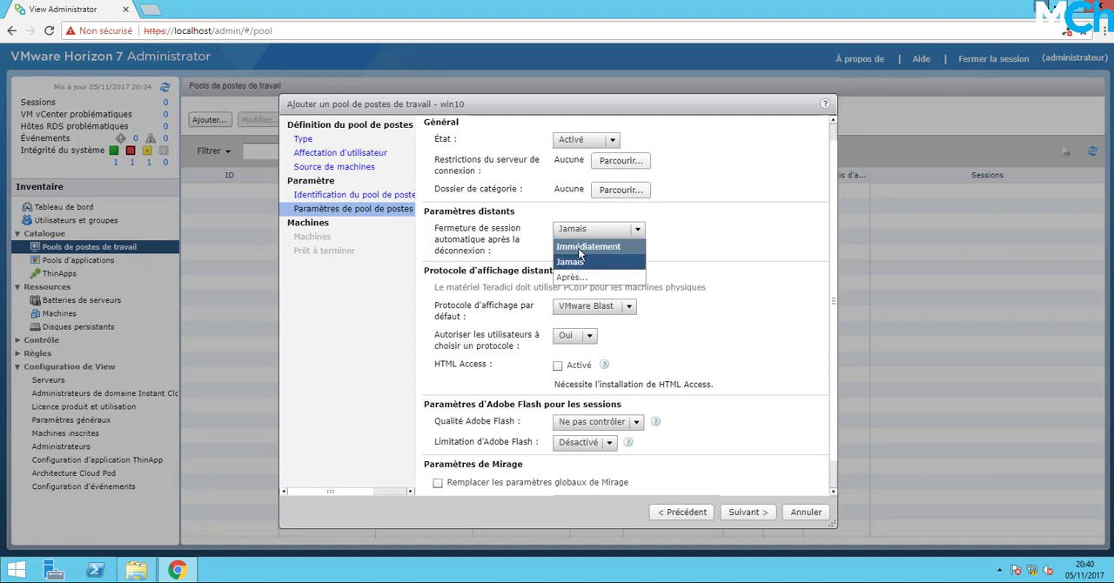
{"action": "left_click", "coordinate": [493, 244]}
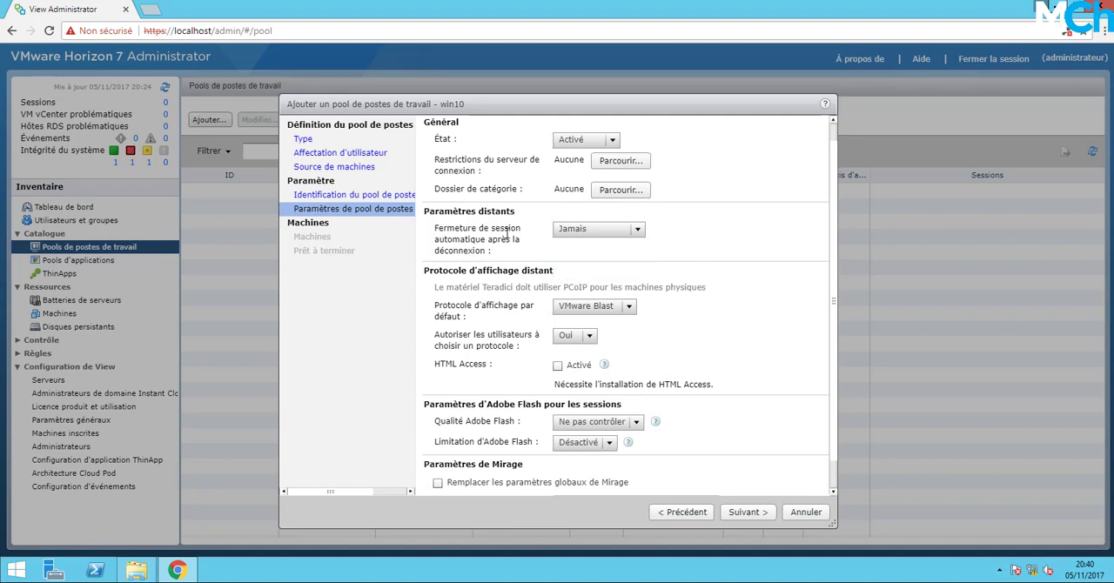
{"action": "left_click", "coordinate": [604, 230]}
{"action": "left_click", "coordinate": [511, 253]}
{"action": "scroll", "coordinate": [492, 261], "scroll_direction": "down", "scroll_amount": 1}
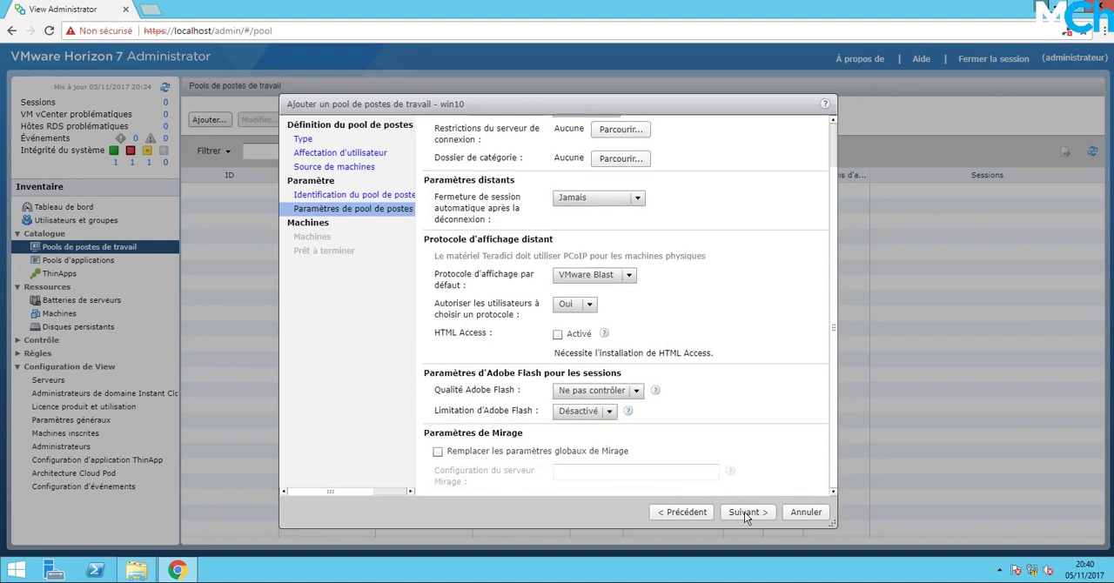
{"action": "left_click", "coordinate": [615, 274]}
{"action": "left_click", "coordinate": [626, 276]}
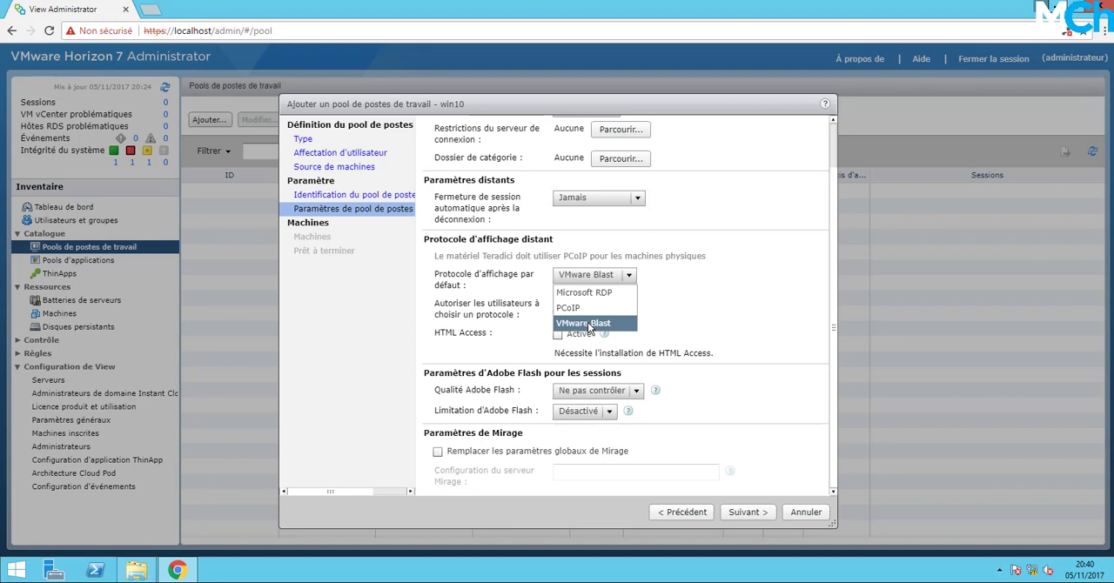
{"action": "left_click", "coordinate": [587, 322]}
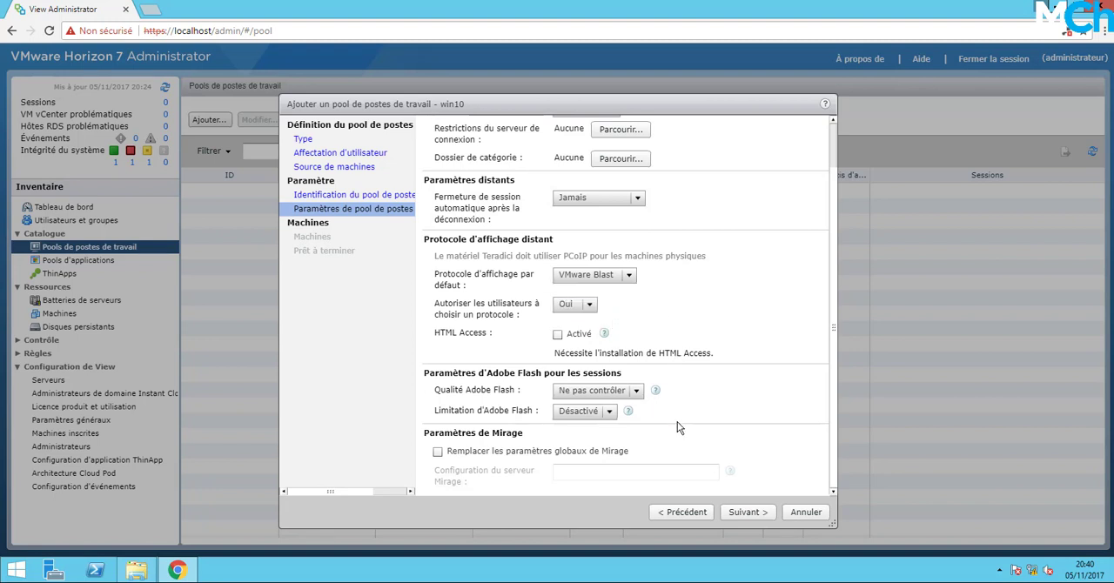
{"action": "left_click", "coordinate": [735, 515]}
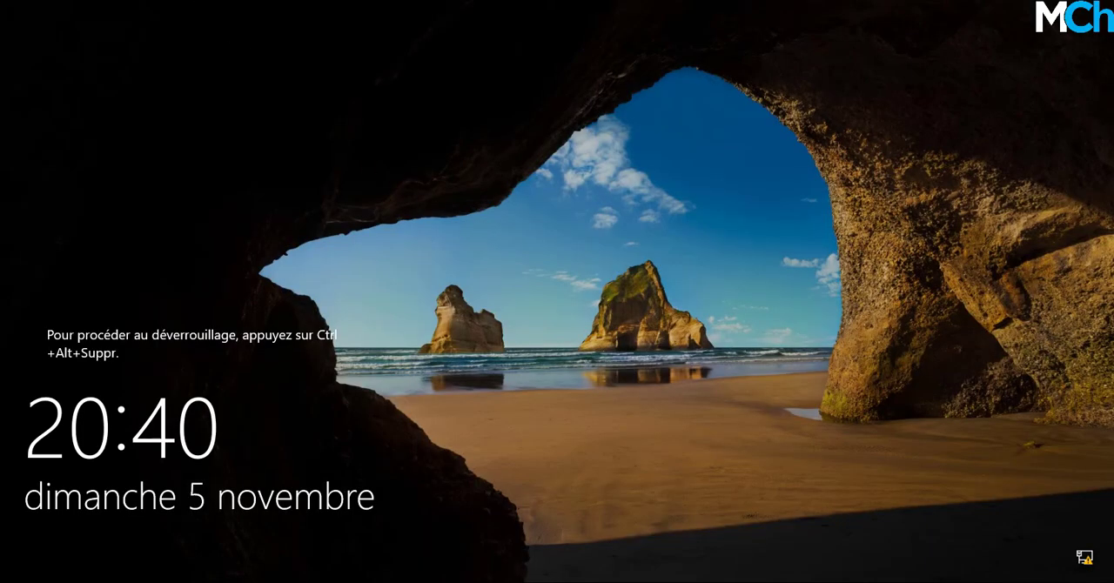
Switch to the locked Windows 10 machine and sign in as MCHELGHAM\administrateur, entering the account password.
{"action": "key", "text": "ctrl+alt+Delete"}
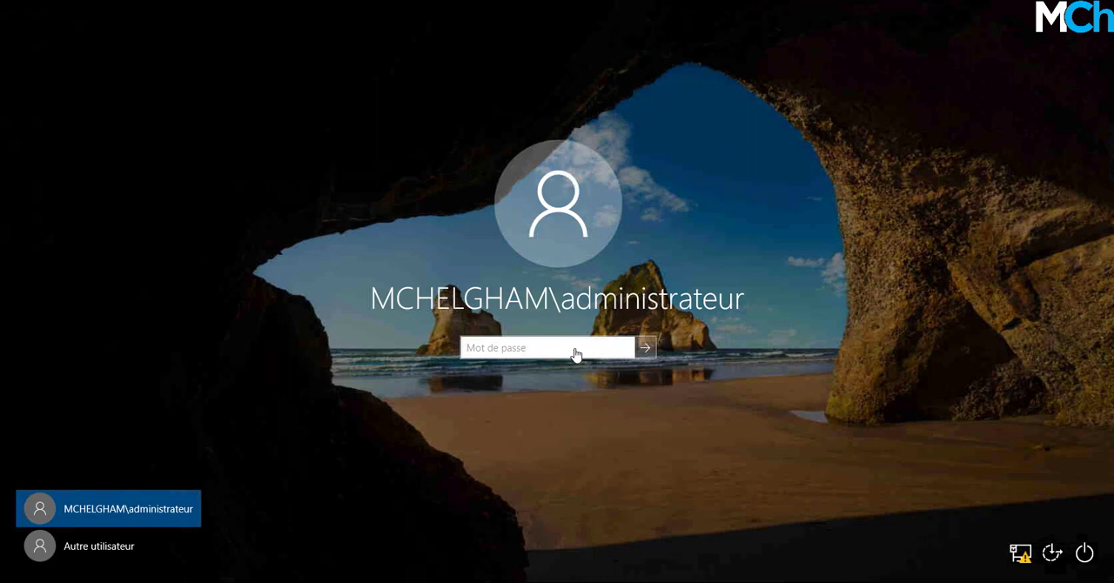
{"action": "left_click", "coordinate": [572, 352]}
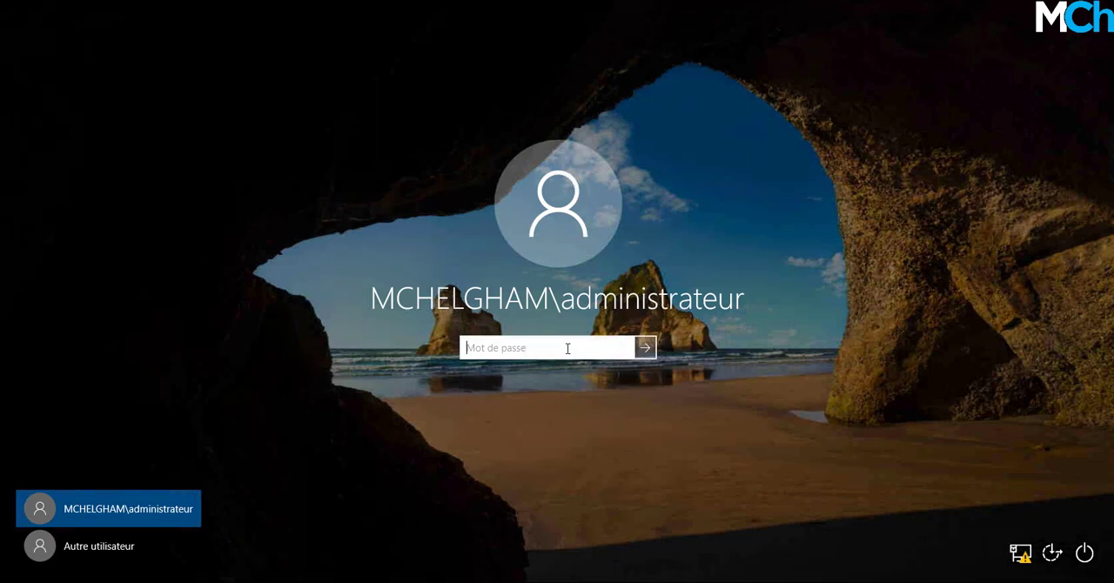
{"action": "type", "text": "*********"}
{"action": "key", "text": "Return"}
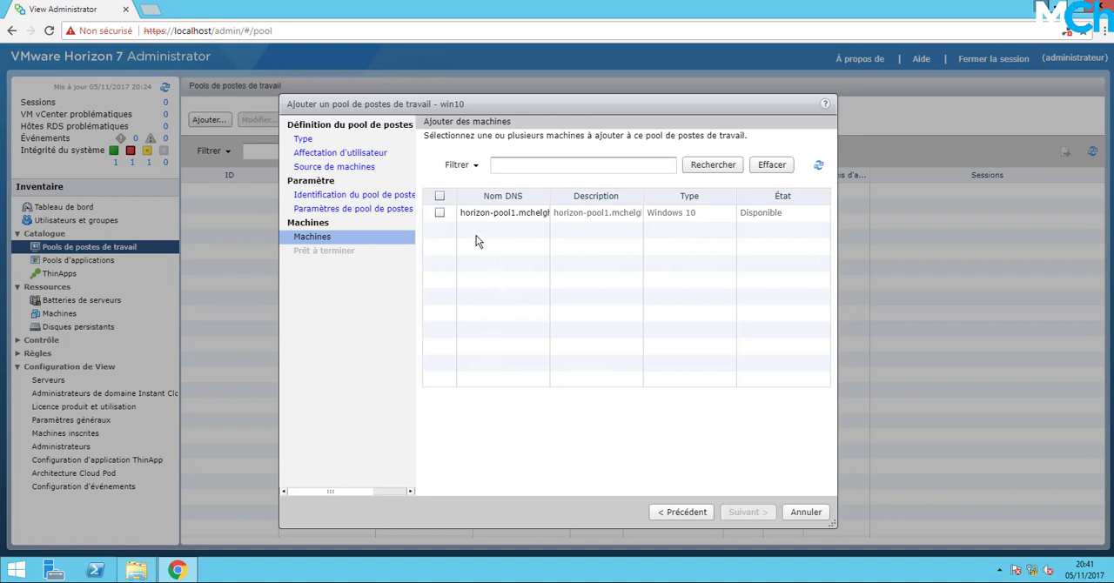
Add the horizon-pool1 machine to the win10 pool and finish creating it with user authorization enabled after the wizard.
{"action": "left_click", "coordinate": [439, 212]}
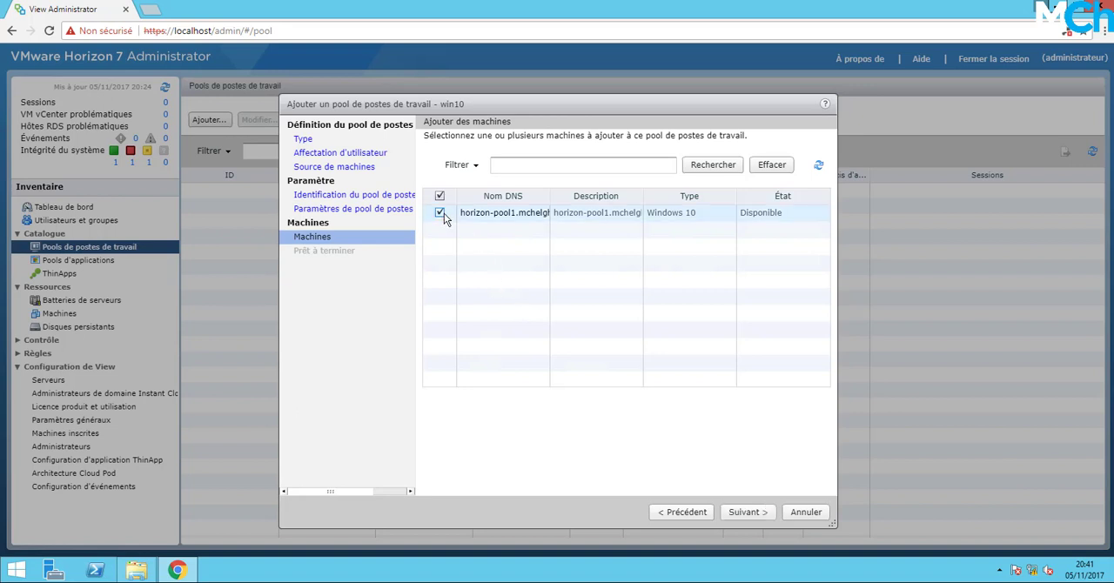
{"action": "left_click", "coordinate": [757, 514]}
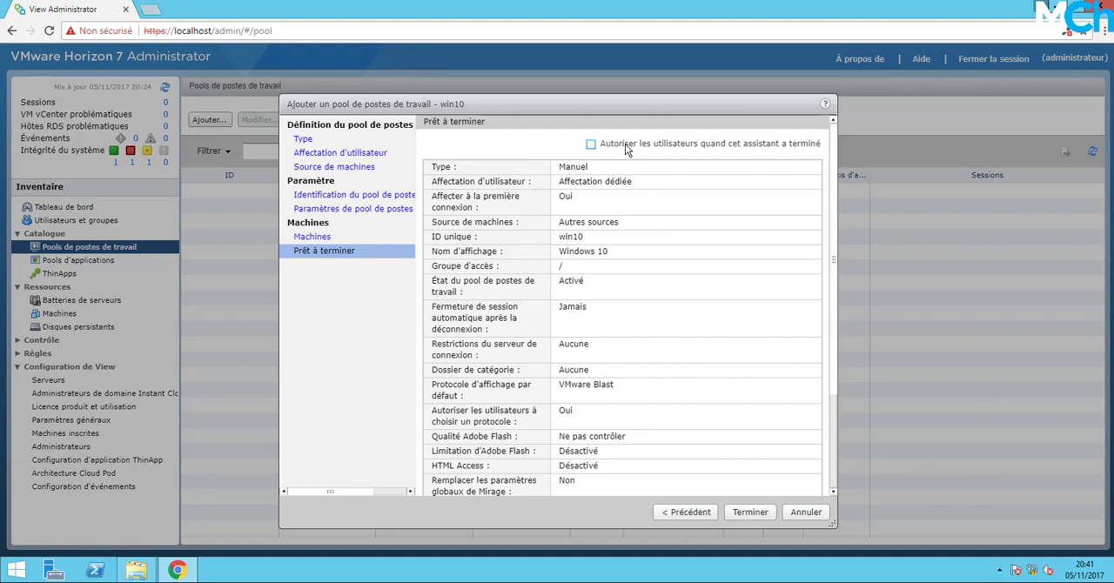
{"action": "left_click", "coordinate": [626, 148]}
{"action": "left_click", "coordinate": [749, 511]}
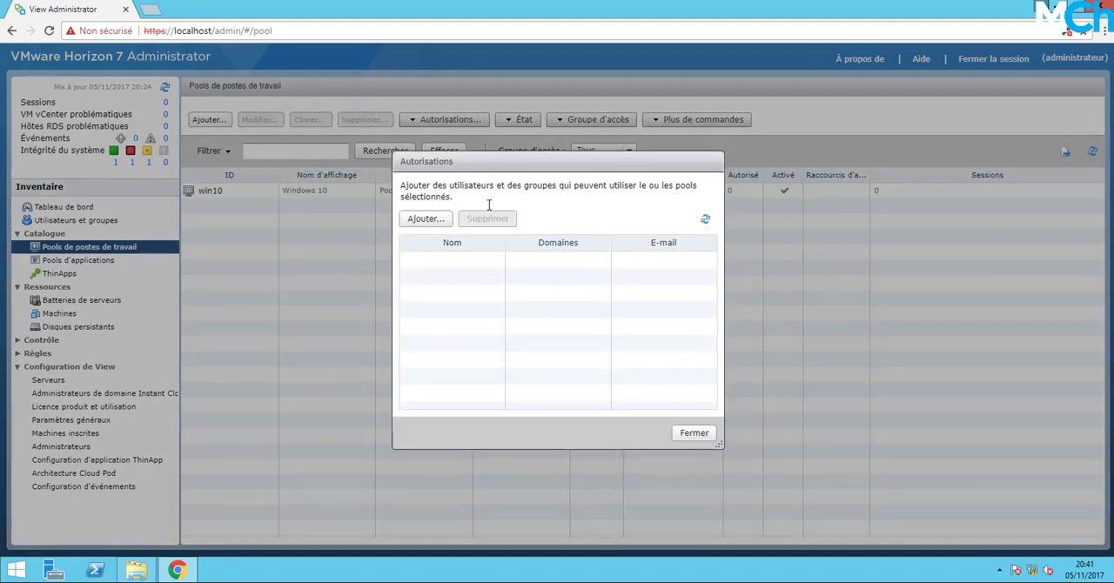
Authorize the domain user for the win10 pool, searching the entire directory for users only by the user's name.
{"action": "left_click", "coordinate": [425, 218]}
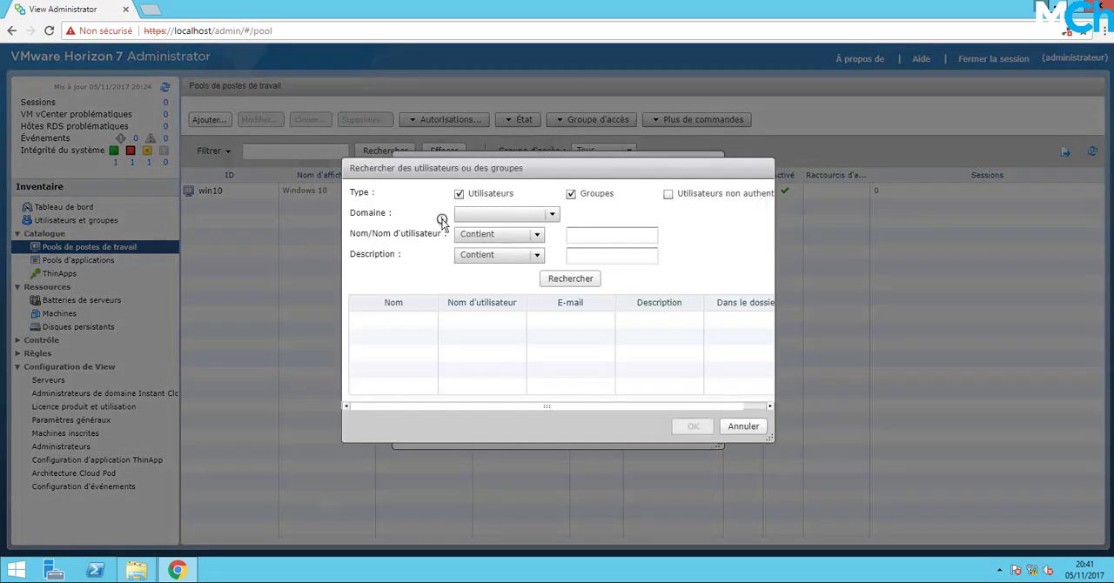
{"action": "left_click", "coordinate": [561, 193]}
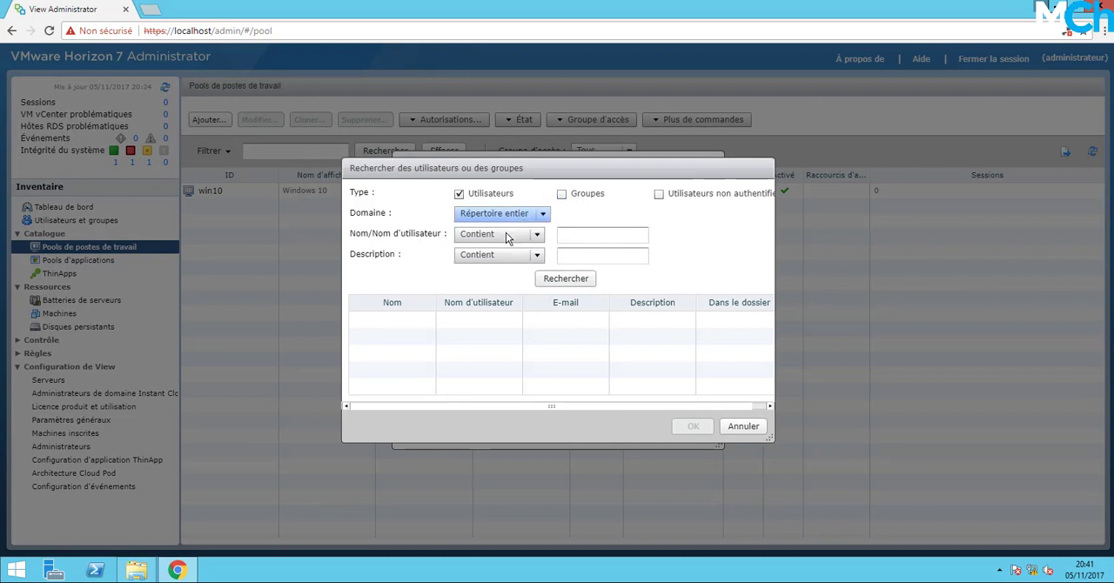
{"action": "left_click", "coordinate": [597, 237]}
{"action": "type", "text": "moussa"}
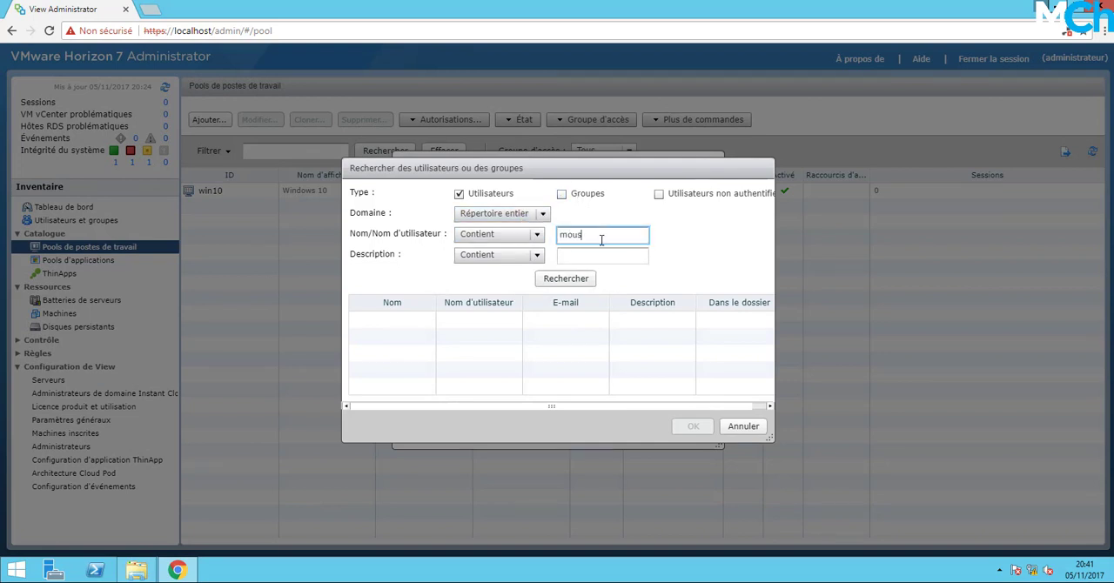
{"action": "left_click", "coordinate": [578, 280]}
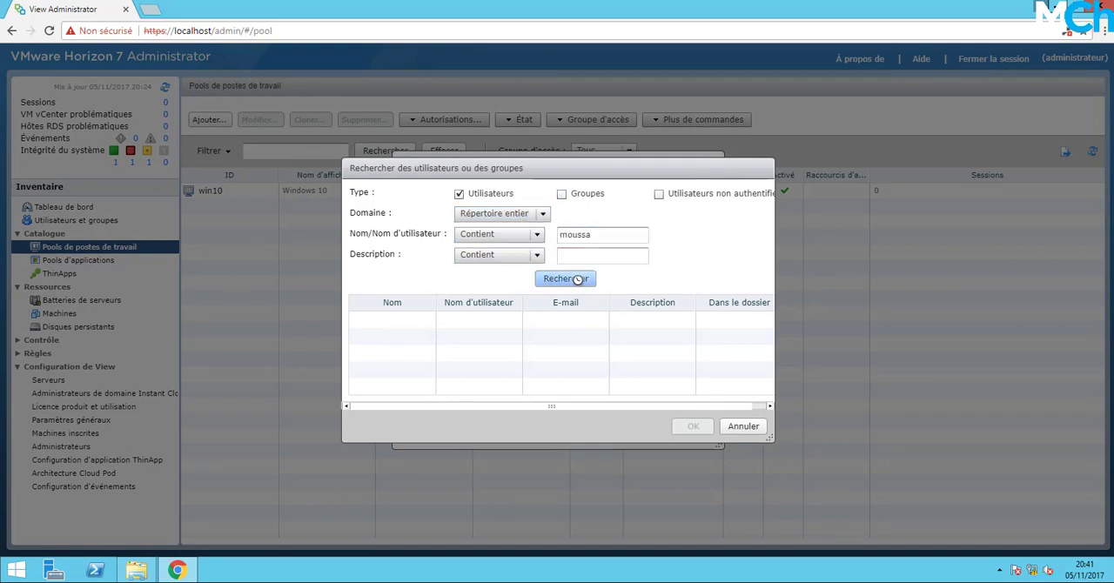
{"action": "left_click", "coordinate": [470, 323]}
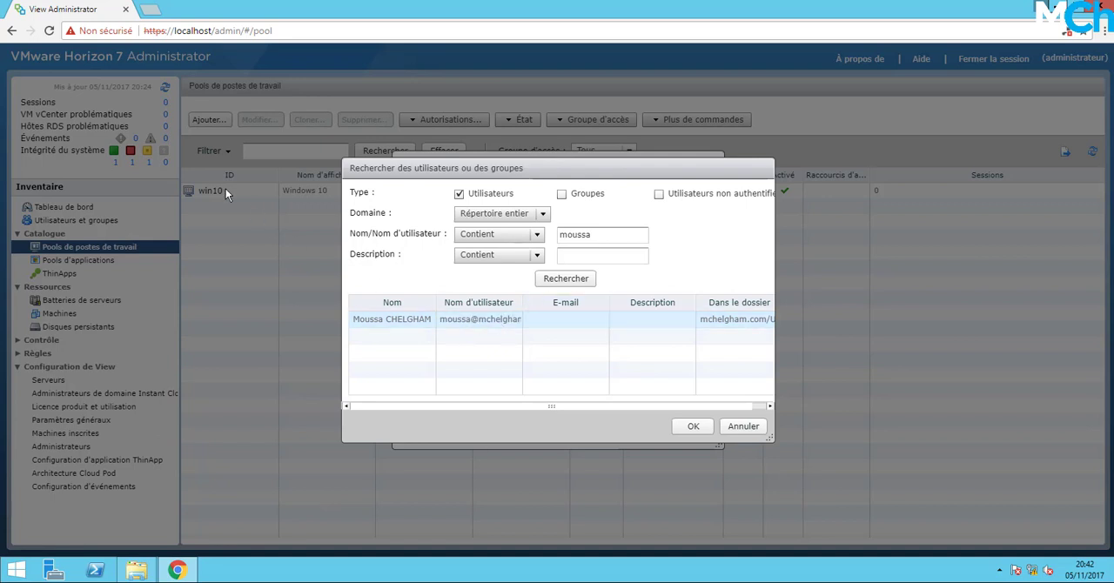
{"action": "left_click", "coordinate": [688, 427]}
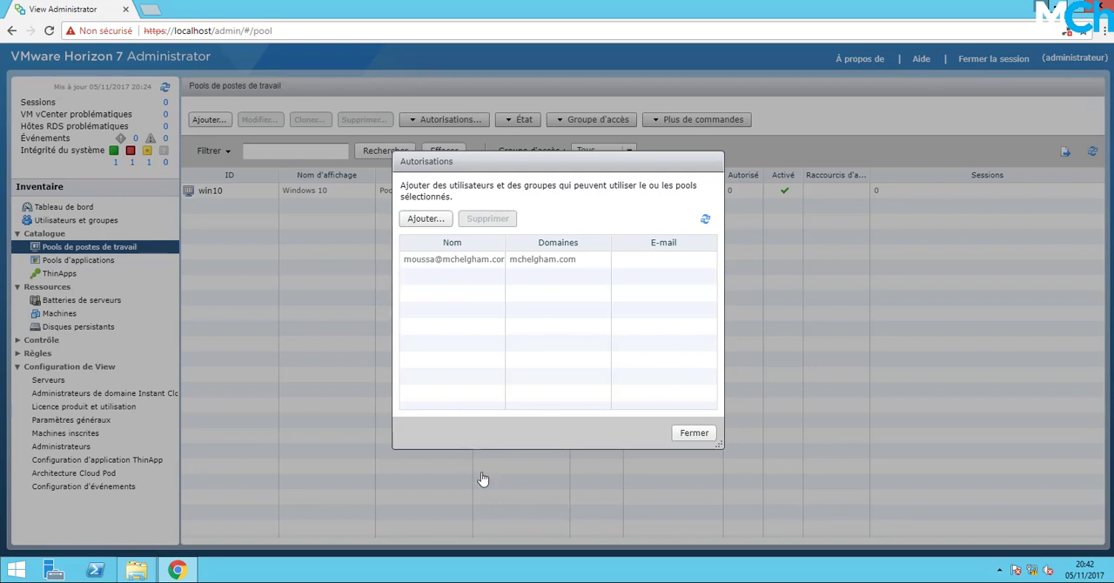
{"action": "left_click", "coordinate": [690, 433]}
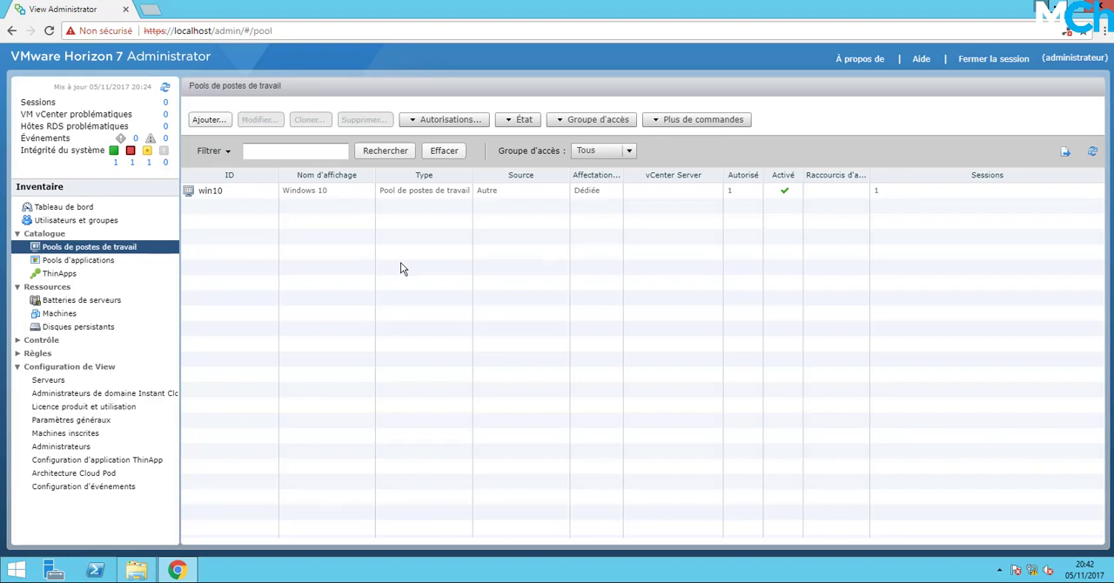
{"action": "left_click", "coordinate": [423, 194]}
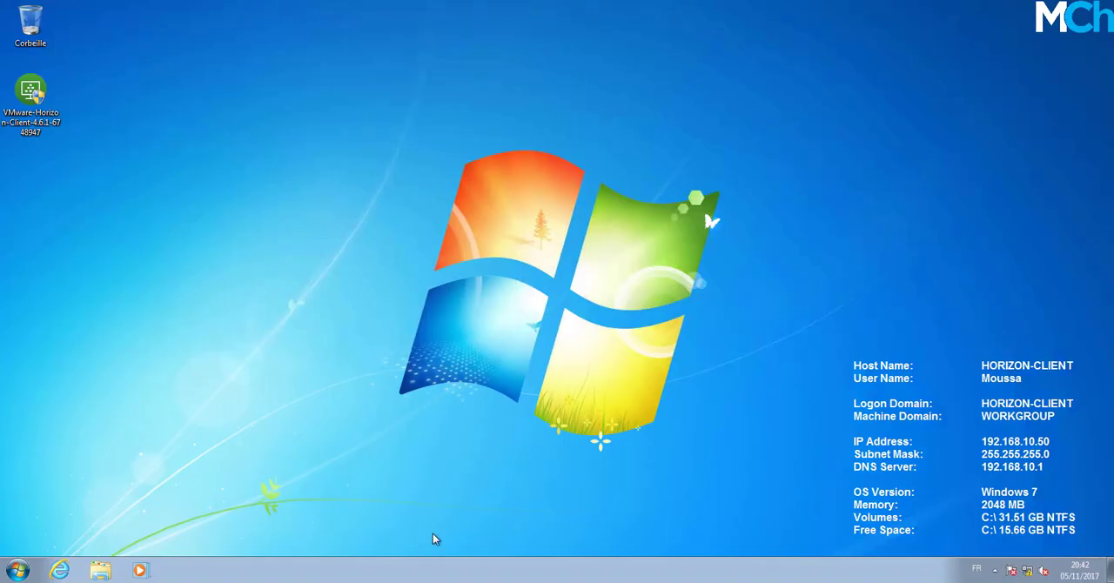
Switch to the Windows 7 client, launch the VMware Horizon Client 4.6.1 installer and open its custom installation options.
{"action": "double_click", "coordinate": [43, 104]}
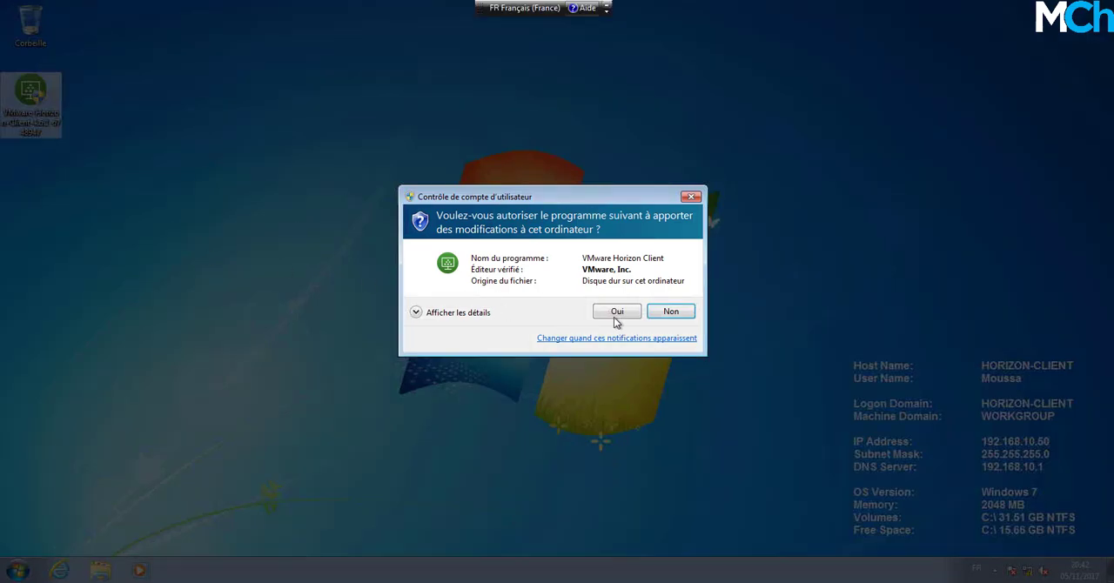
{"action": "left_click", "coordinate": [615, 315]}
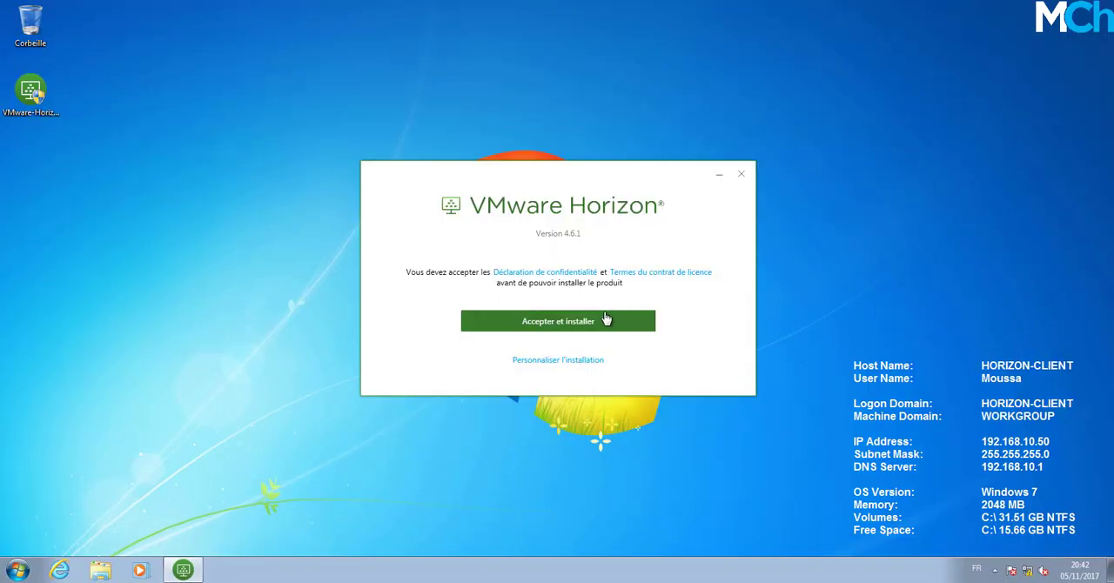
{"action": "left_click", "coordinate": [564, 366]}
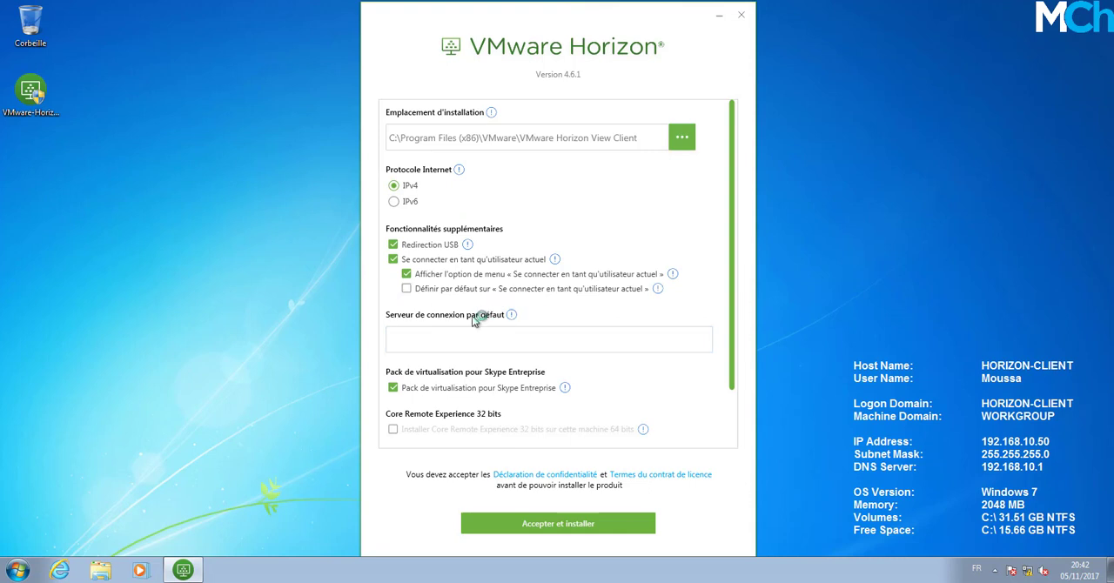
Install Horizon Client with horizon-csrv.mchelgham.com as the default connection server, and restart the computer.
{"action": "left_click", "coordinate": [440, 343]}
{"action": "type", "text": "horizon-c"}
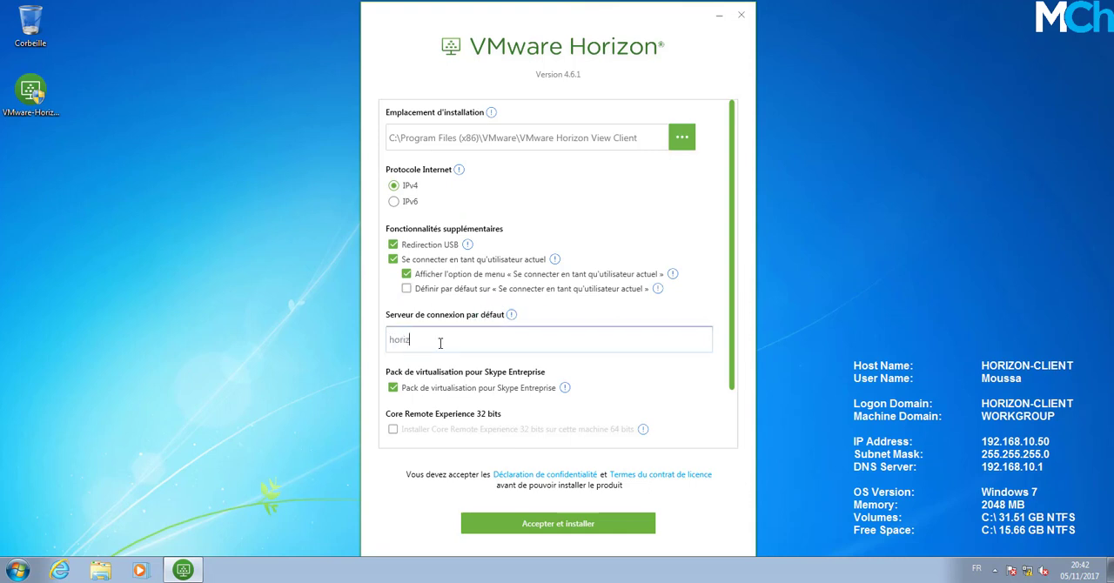
{"action": "type", "text": "srv.mchelgham.com"}
{"action": "left_click", "coordinate": [581, 528]}
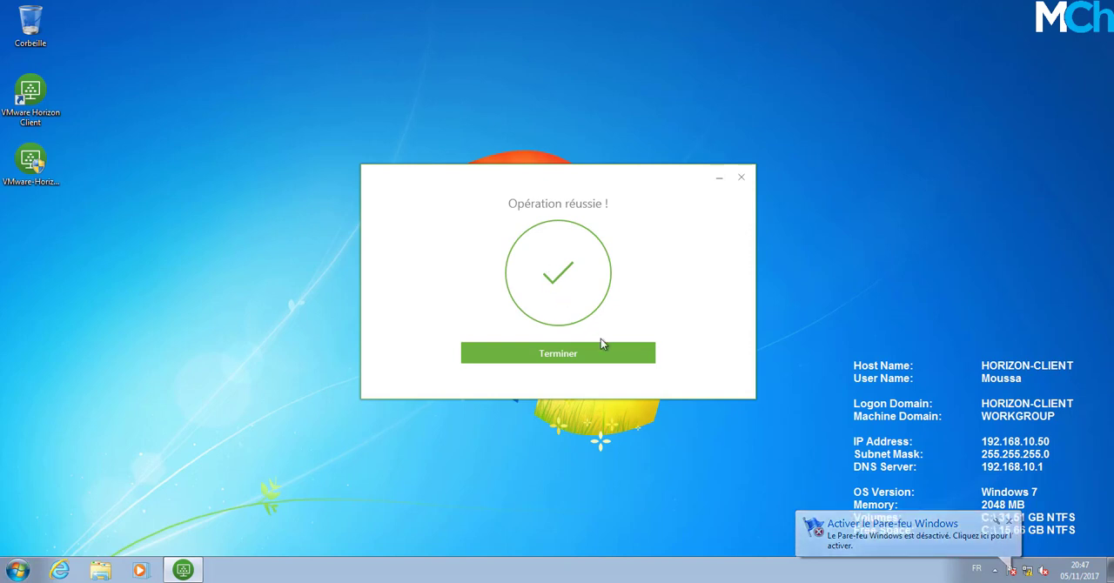
{"action": "left_click", "coordinate": [565, 359]}
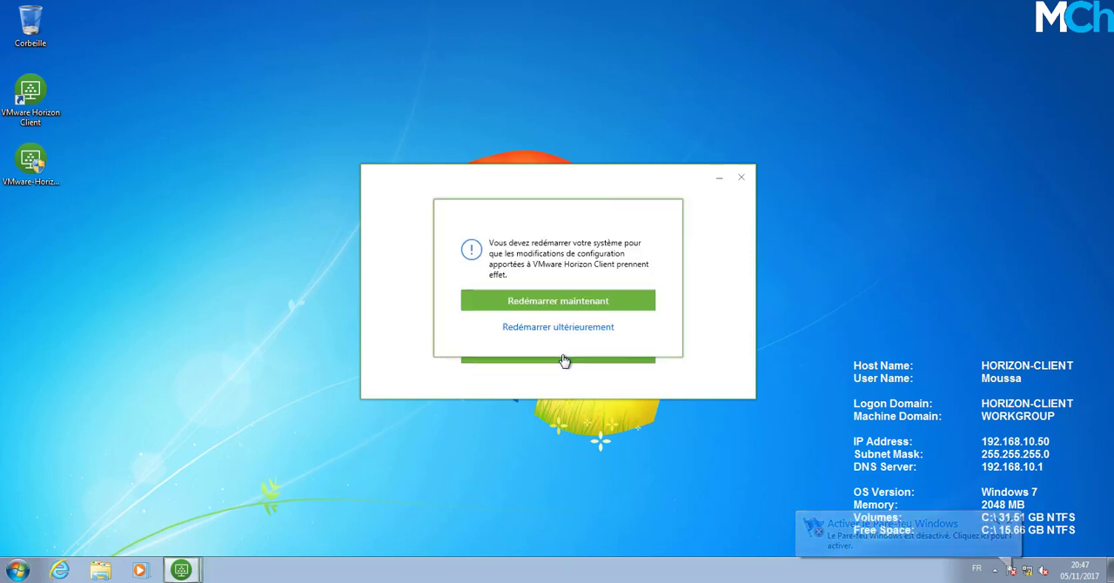
{"action": "left_click", "coordinate": [566, 304]}
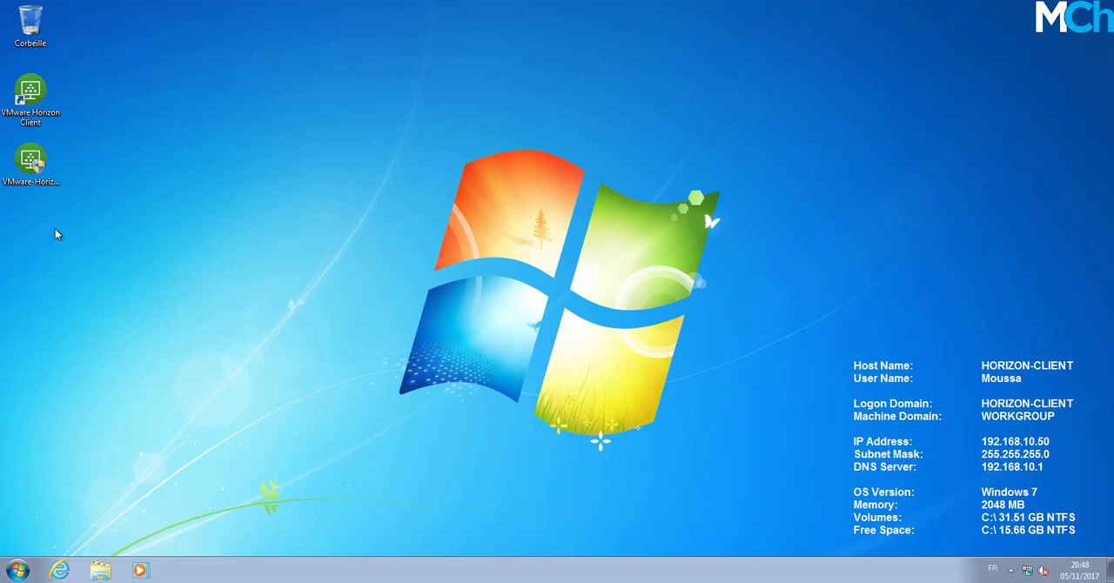
Rearrange the desktop icons so the VMware Horizon Client shortcut sits directly below the installer.
{"action": "left_click", "coordinate": [43, 187]}
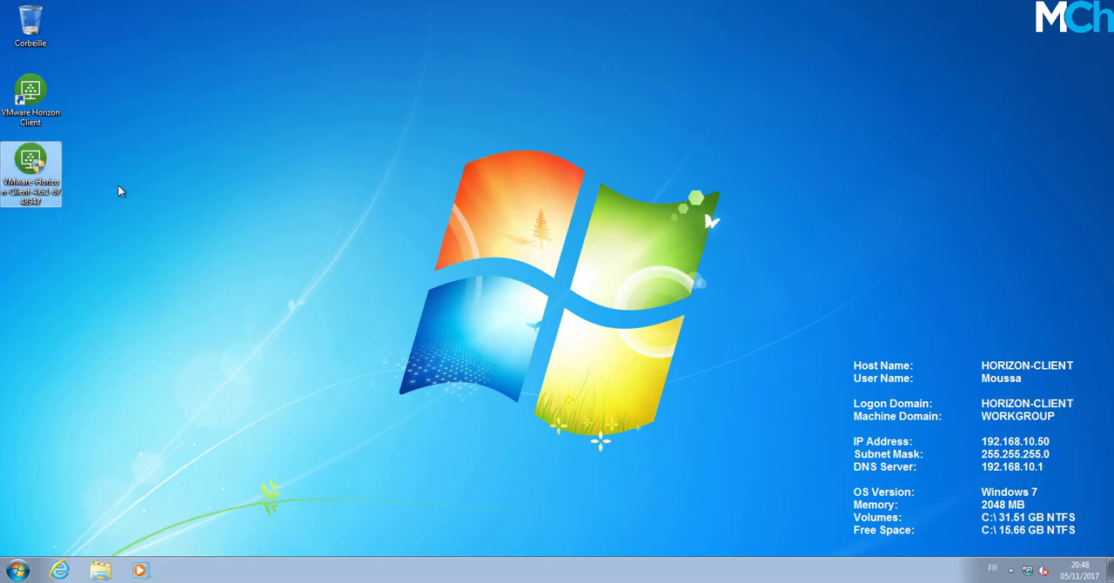
{"action": "left_click", "coordinate": [39, 103]}
{"action": "mouse_move", "coordinate": [38, 103]}
{"action": "left_mouse_down"}
{"action": "mouse_move", "coordinate": [87, 132]}
{"action": "mouse_move", "coordinate": [111, 219]}
{"action": "mouse_move", "coordinate": [100, 239]}
{"action": "mouse_move", "coordinate": [45, 99]}
{"action": "left_mouse_up"}
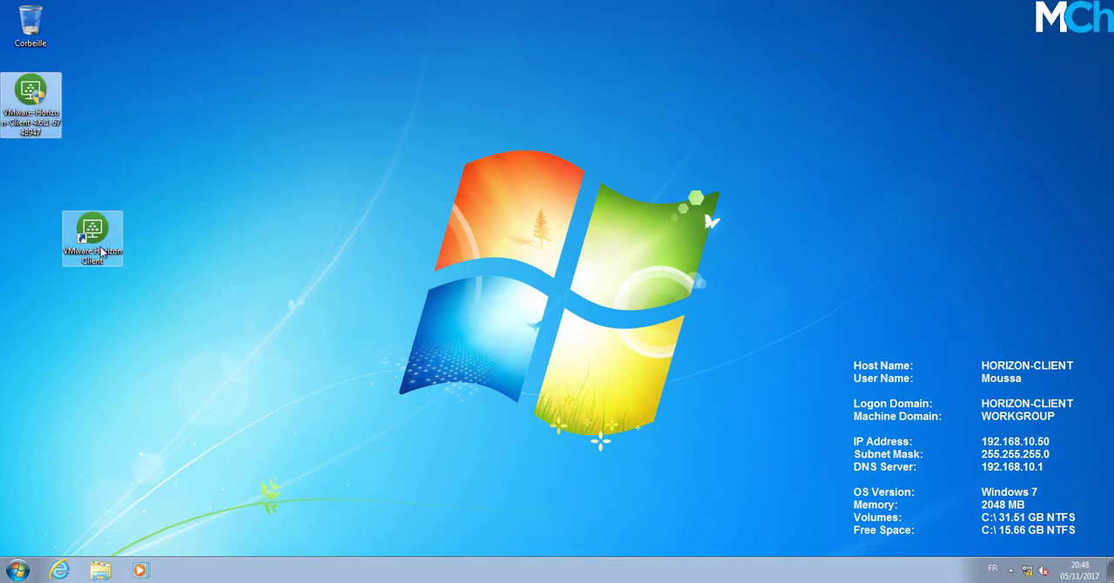
{"action": "left_click_drag", "start_coordinate": [101, 249], "coordinate": [35, 177]}
{"action": "left_click", "coordinate": [156, 183]}
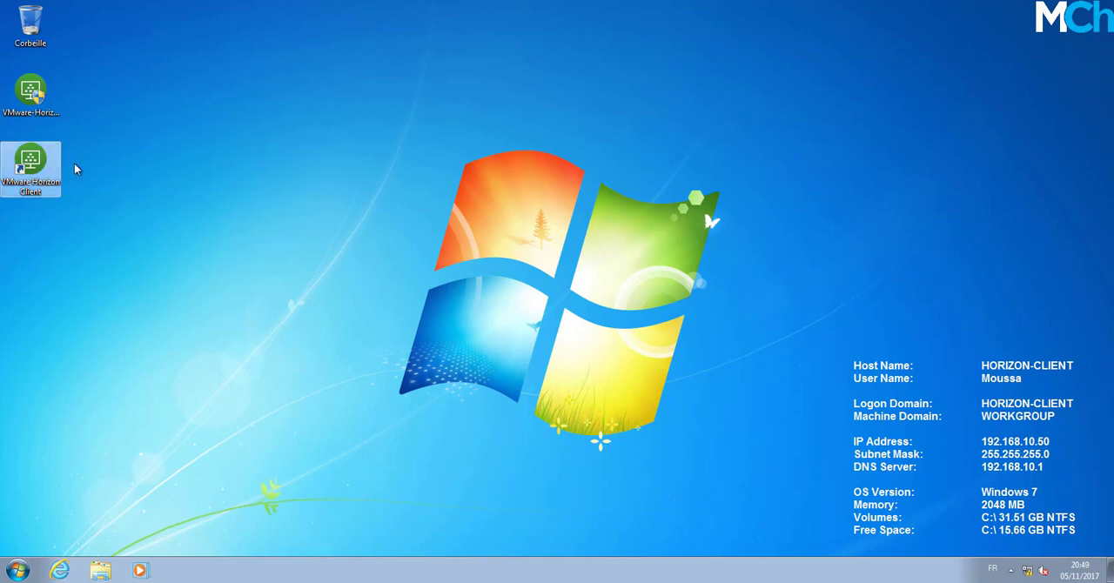
Start VMware Horizon Client and connect to horizon-csrv.mchelgham.com, accepting the unverified server identity.
{"action": "double_click", "coordinate": [48, 169]}
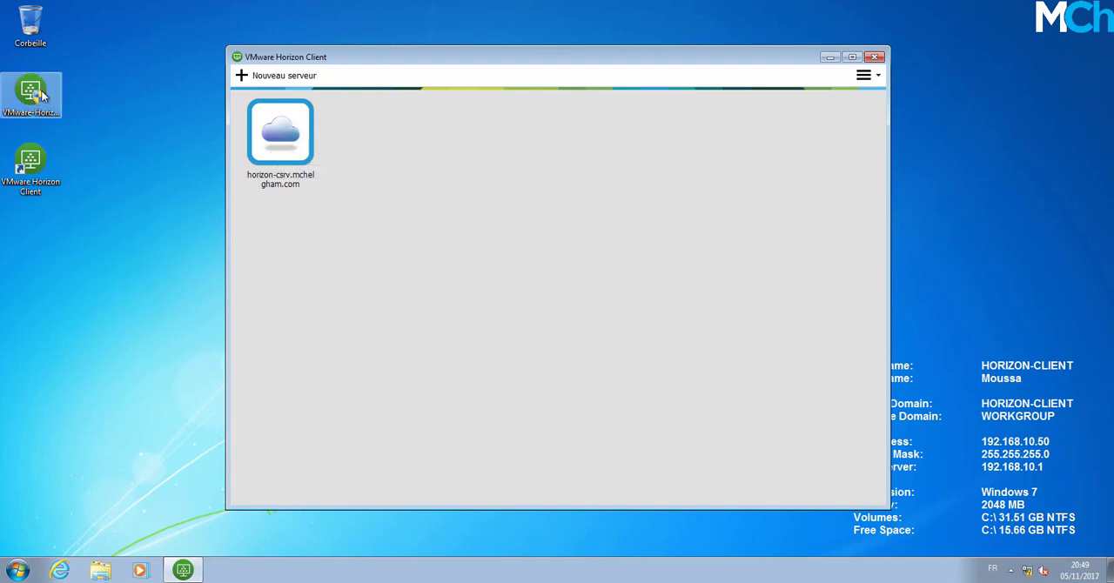
{"action": "left_click", "coordinate": [293, 81]}
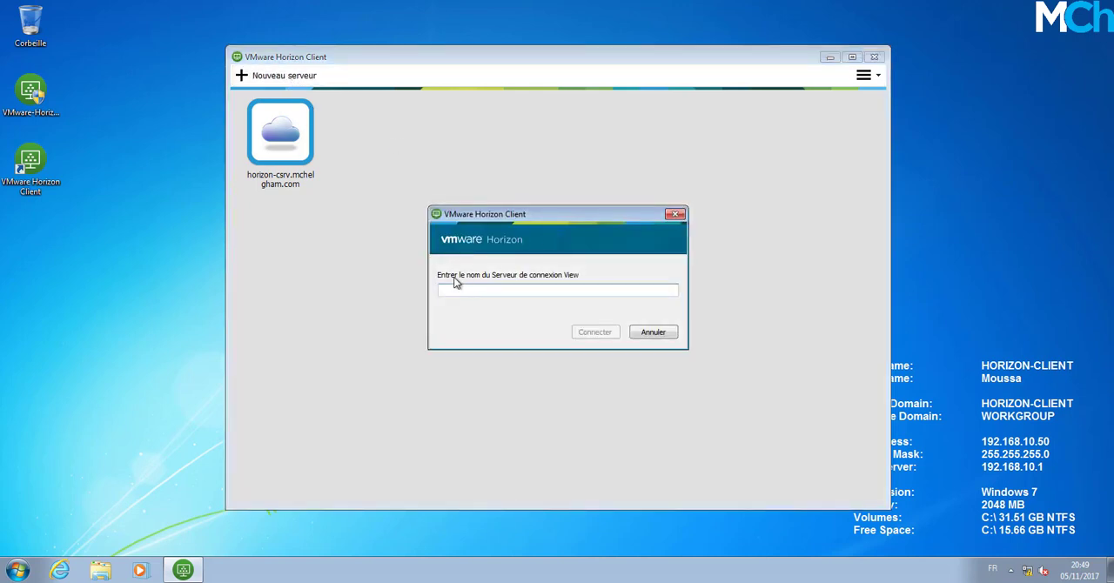
{"action": "left_click", "coordinate": [669, 336]}
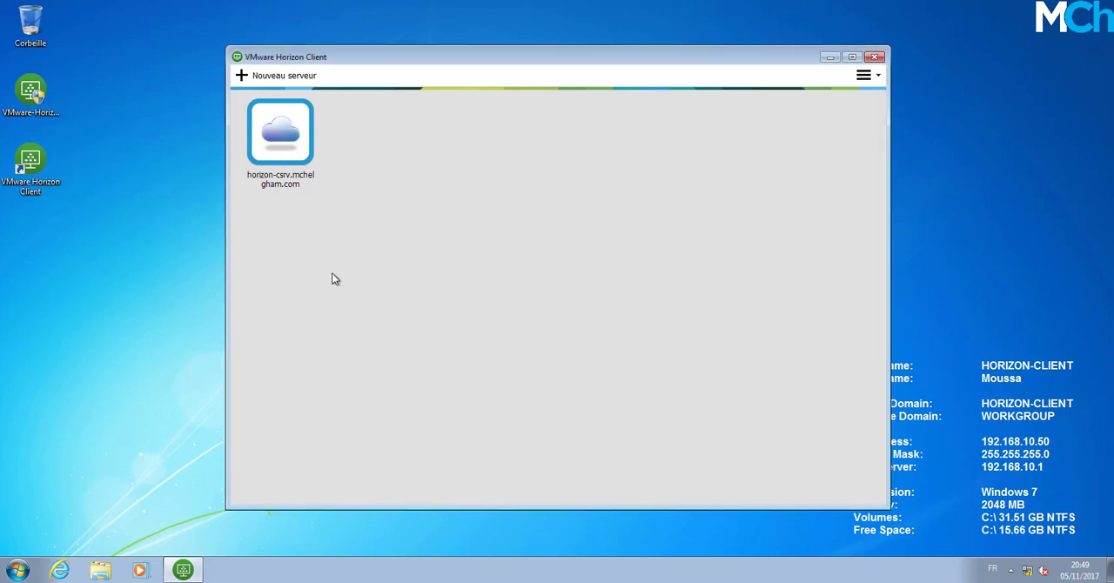
{"action": "double_click", "coordinate": [284, 141]}
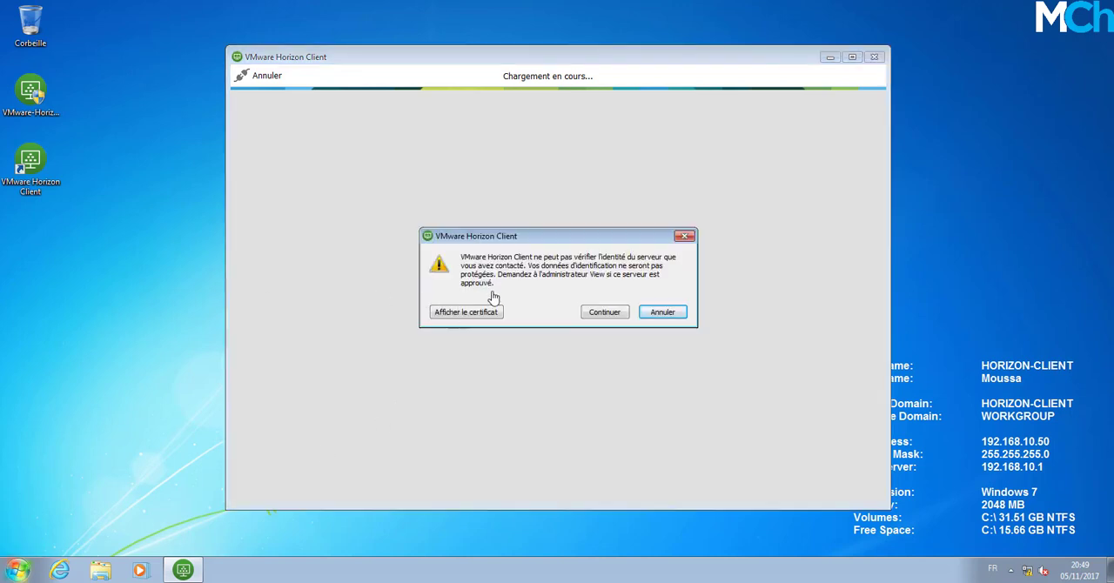
{"action": "left_click", "coordinate": [607, 314]}
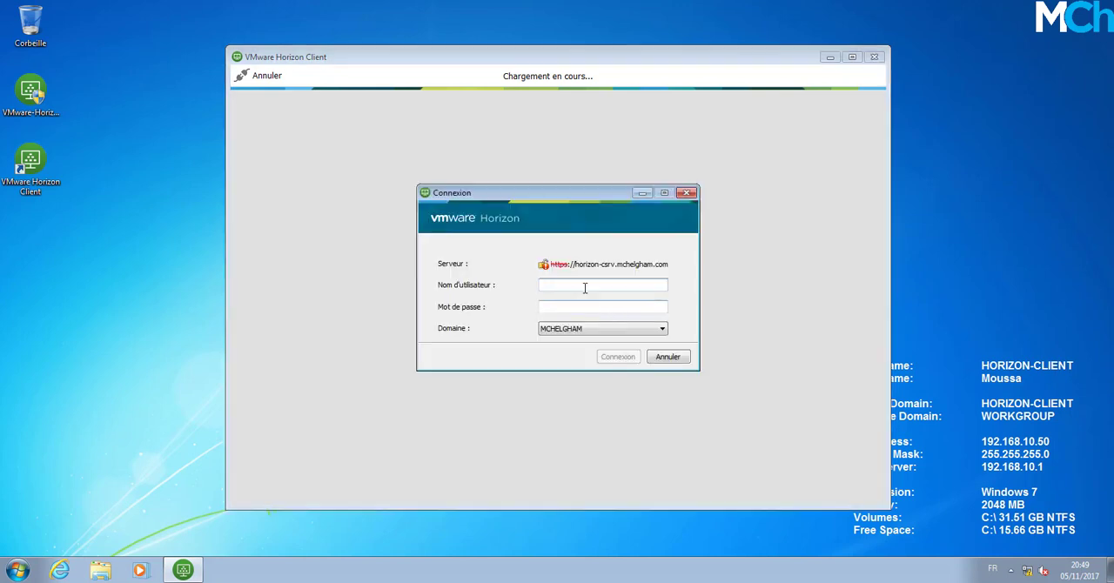
Log in to the connection server in the MCHELGHAM domain, entering the user's account name and password.
{"action": "type", "text": "mo"}
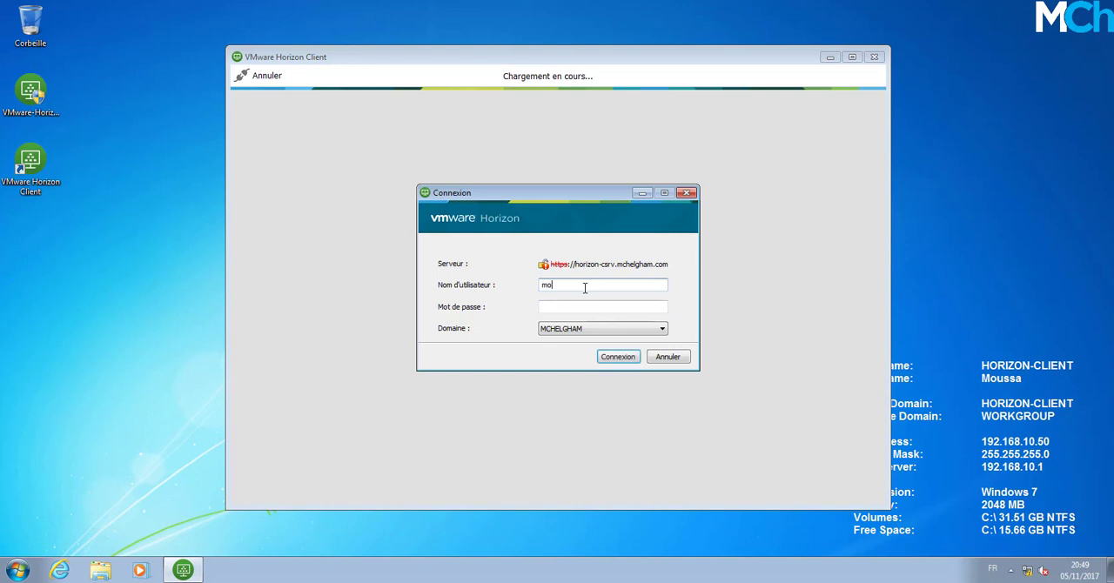
{"action": "type", "text": "ussa"}
{"action": "type", "text": "•••••••"}
{"action": "left_click", "coordinate": [616, 360]}
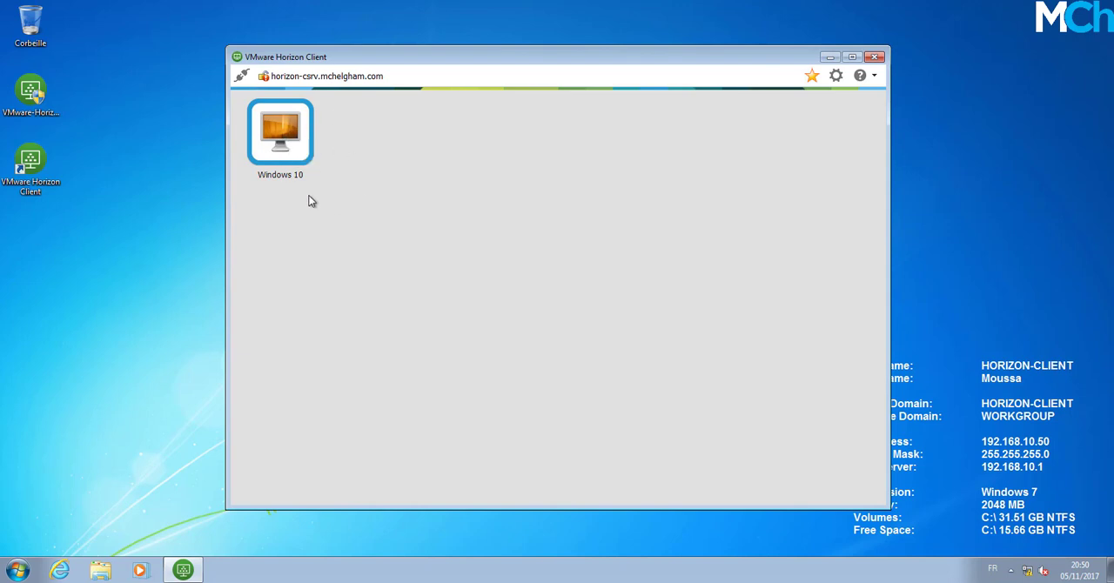
Set the Windows 10 desktop's display mode to Fenêtre - Petite.
{"action": "right_click", "coordinate": [296, 125]}
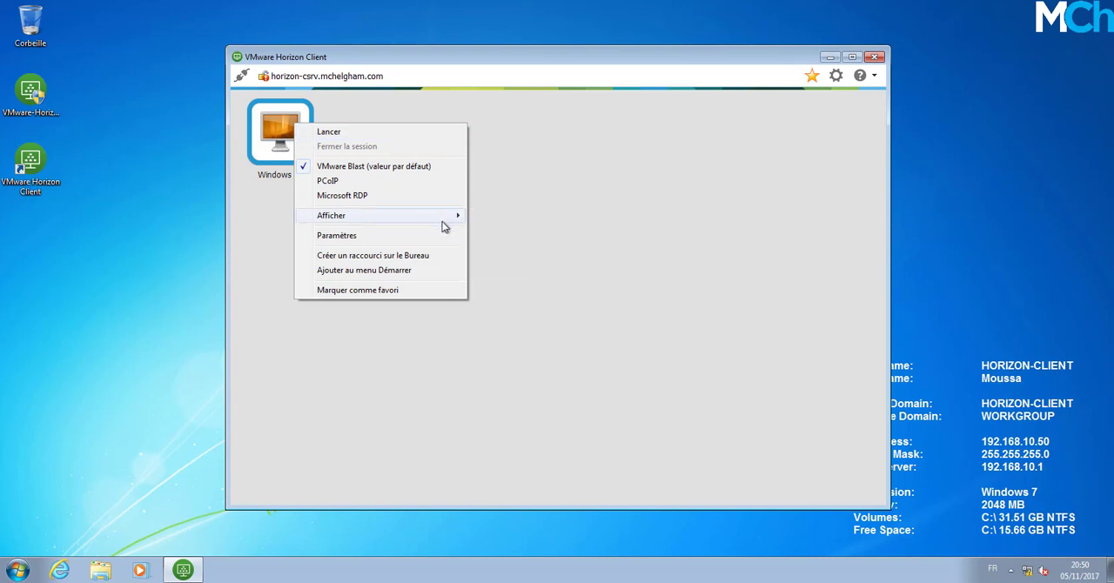
{"action": "mouse_move", "coordinate": [447, 221]}
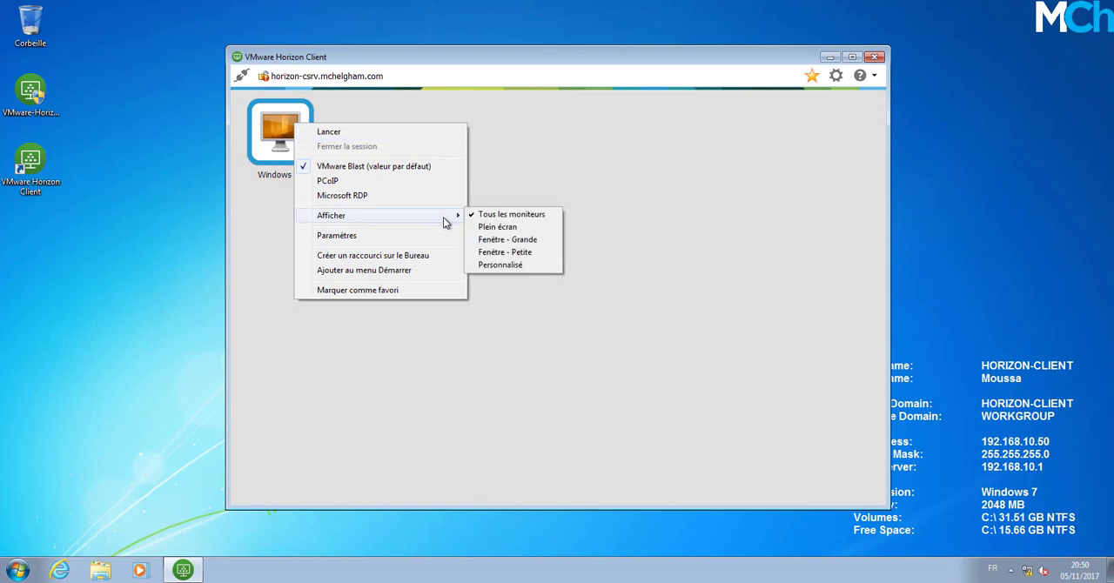
{"action": "left_click", "coordinate": [520, 254]}
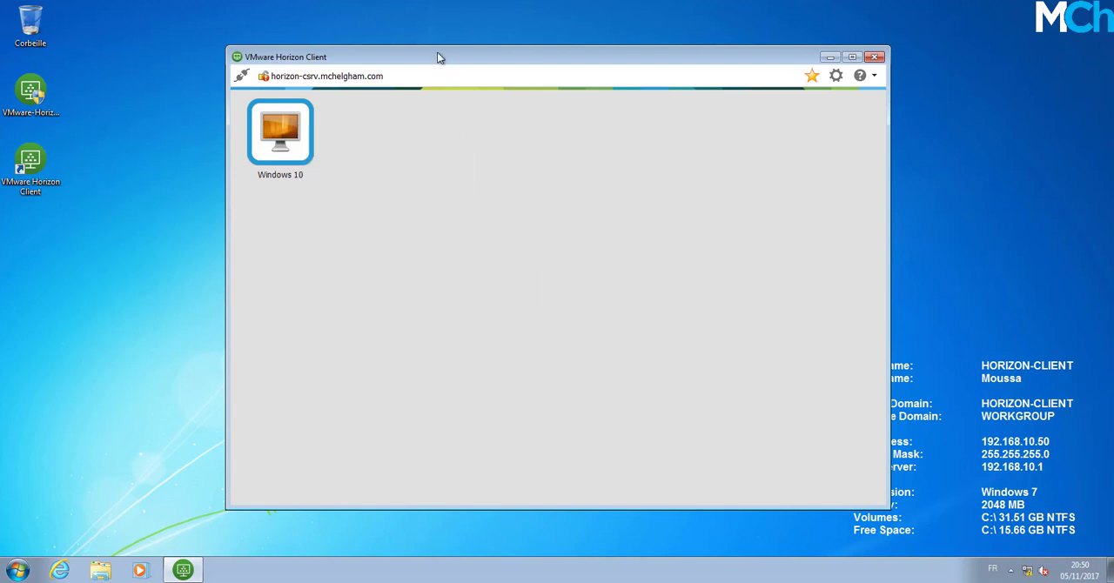
Try to launch the Windows 10 desktop from VMware Horizon Client.
{"action": "left_click_drag", "start_coordinate": [439, 57], "coordinate": [425, 49]}
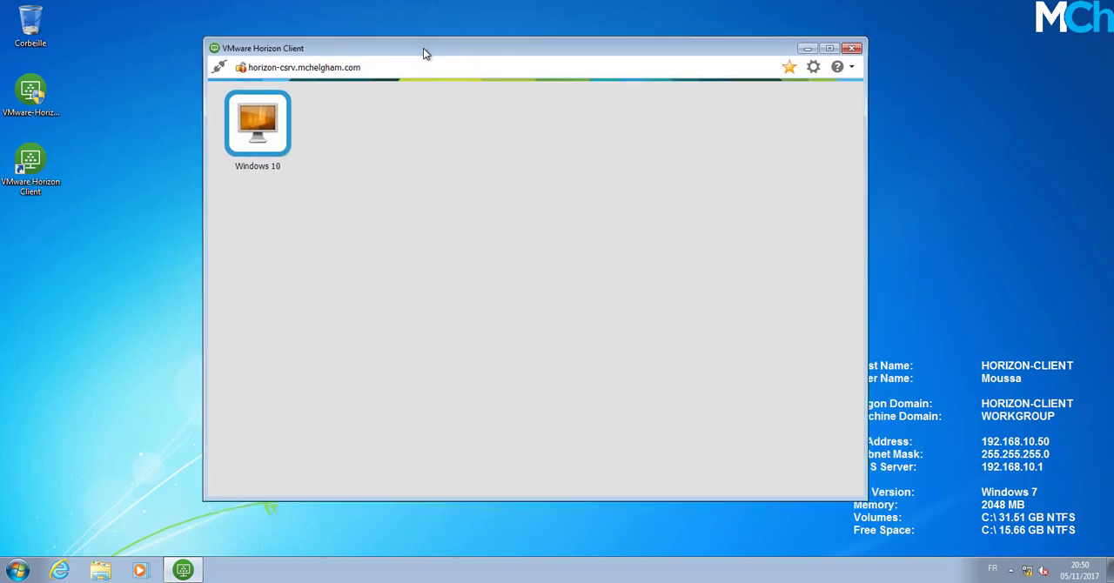
{"action": "right_click", "coordinate": [280, 143]}
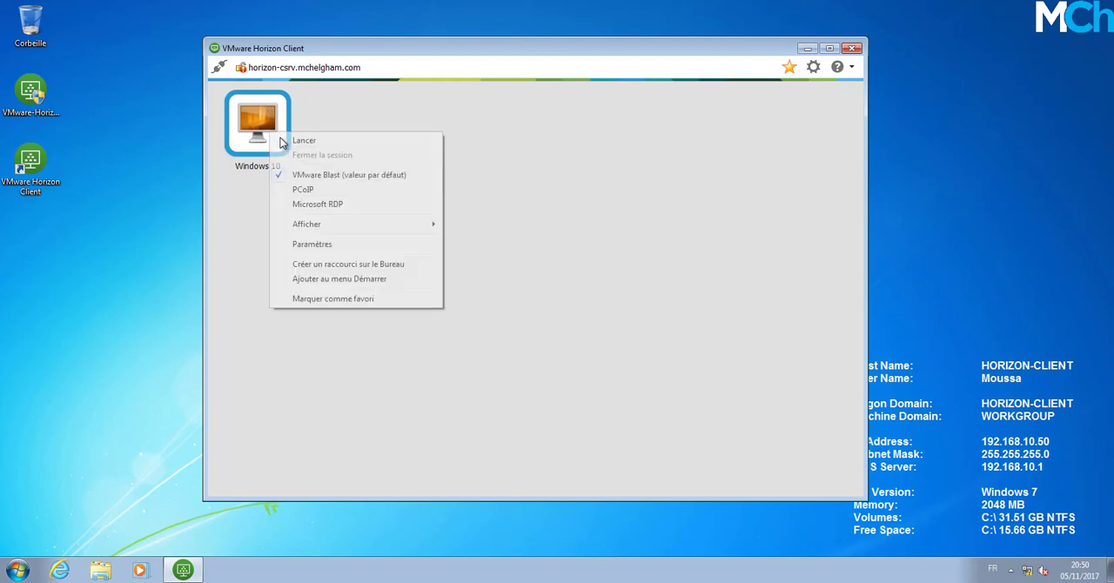
{"action": "left_click", "coordinate": [306, 142]}
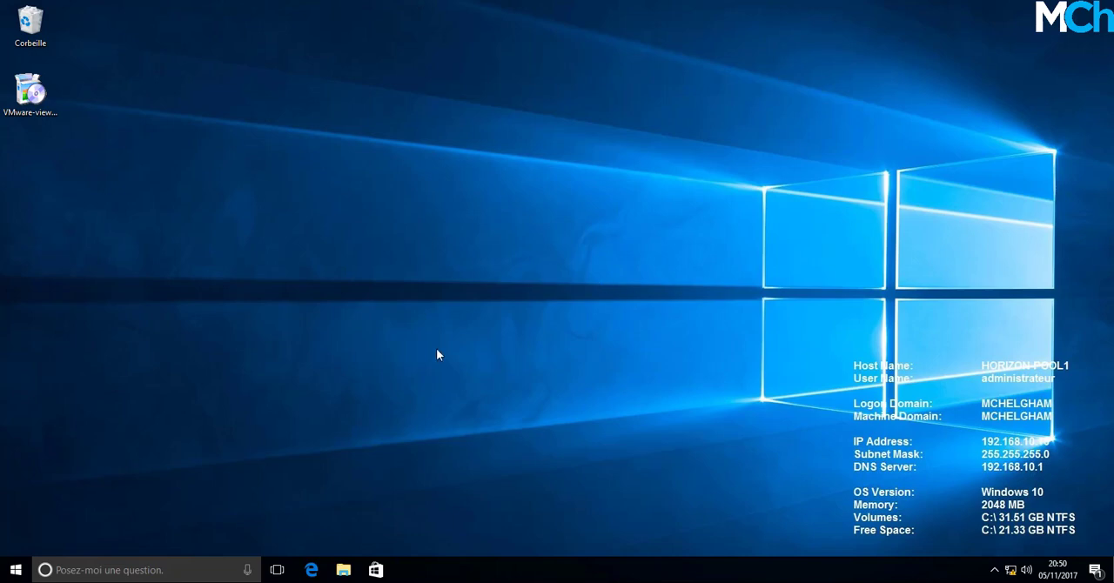
Switch to the Windows 10 pool machine HORIZON-POOL1 and sign out the administrator session.
{"action": "left_click", "coordinate": [16, 570]}
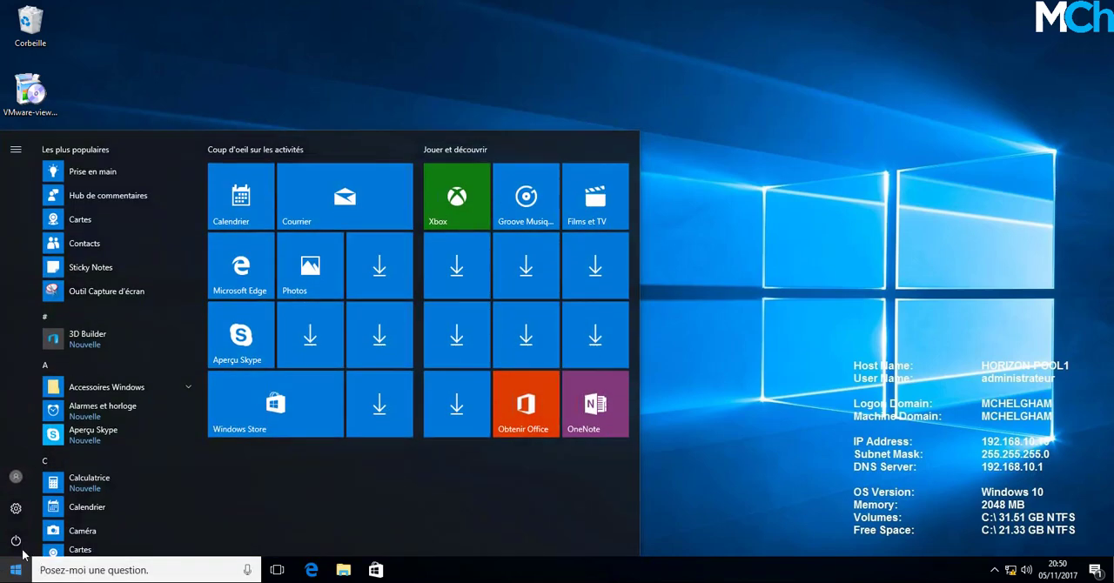
{"action": "left_click", "coordinate": [15, 477]}
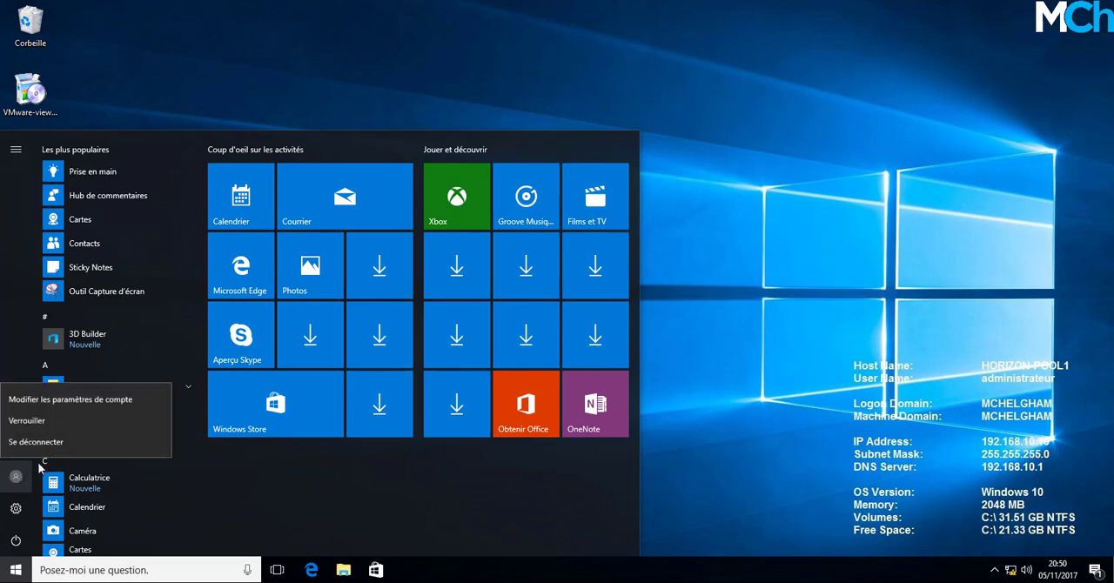
{"action": "left_click", "coordinate": [56, 446]}
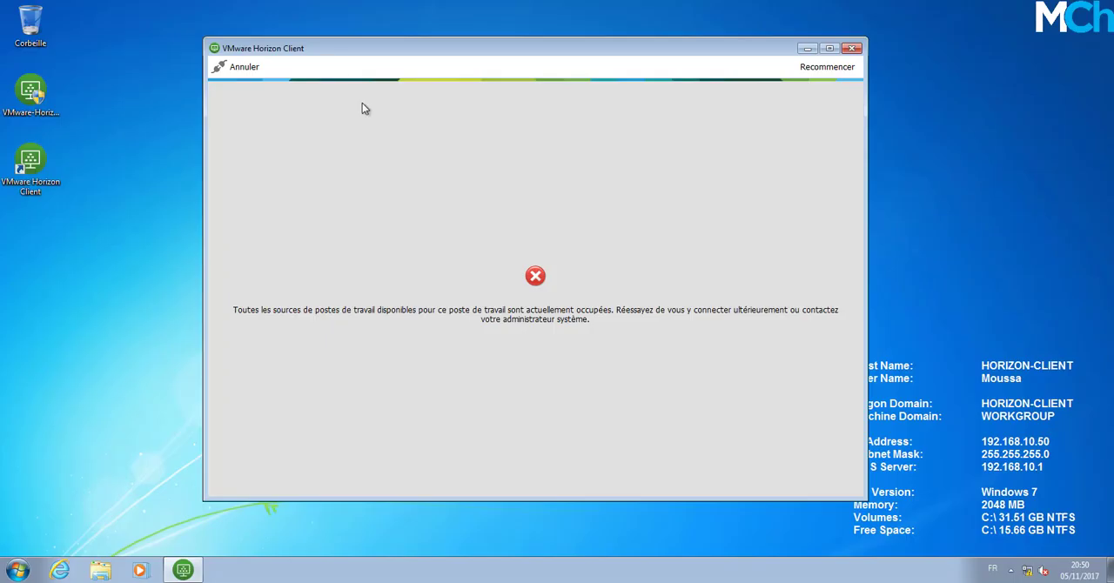
Back in VMware Horizon Client, dismiss the error, relaunch the Windows 10 desktop and refuse sharing of removable storage and local files.
{"action": "left_click", "coordinate": [213, 67]}
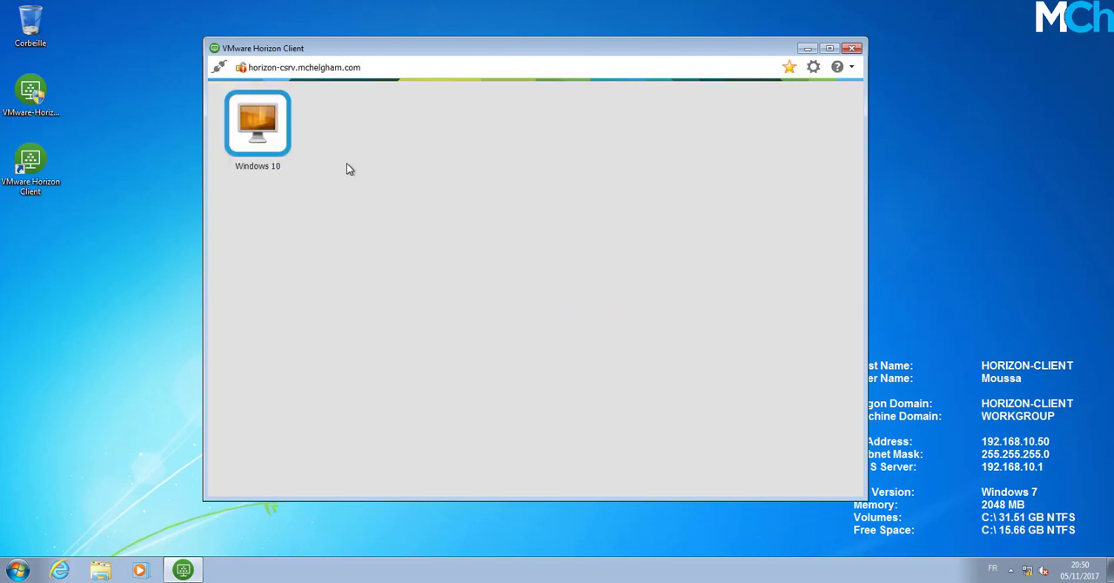
{"action": "double_click", "coordinate": [260, 122]}
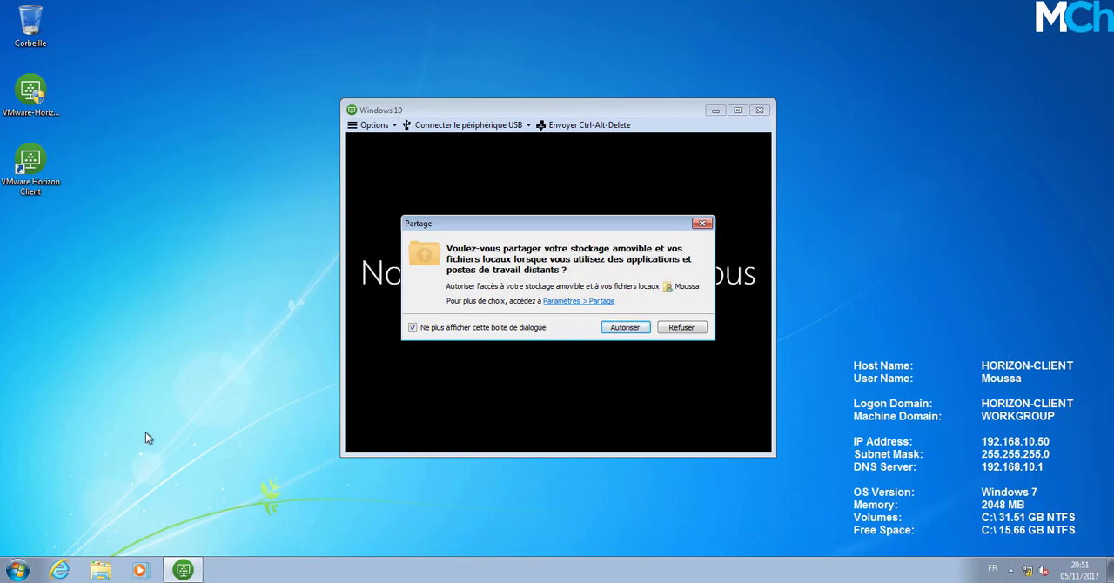
{"action": "left_click", "coordinate": [100, 570]}
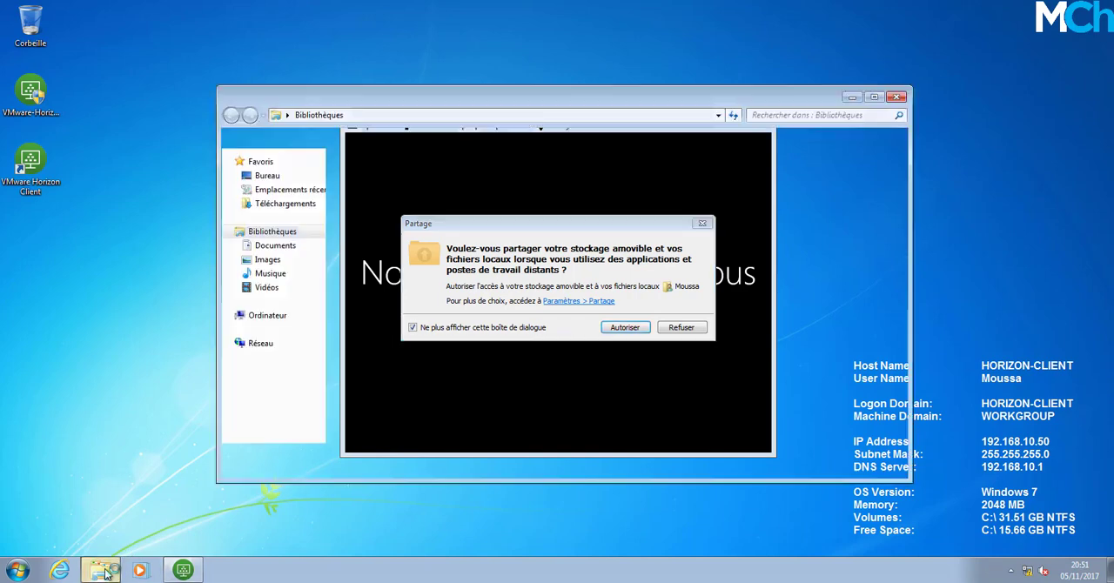
{"action": "left_click", "coordinate": [897, 97]}
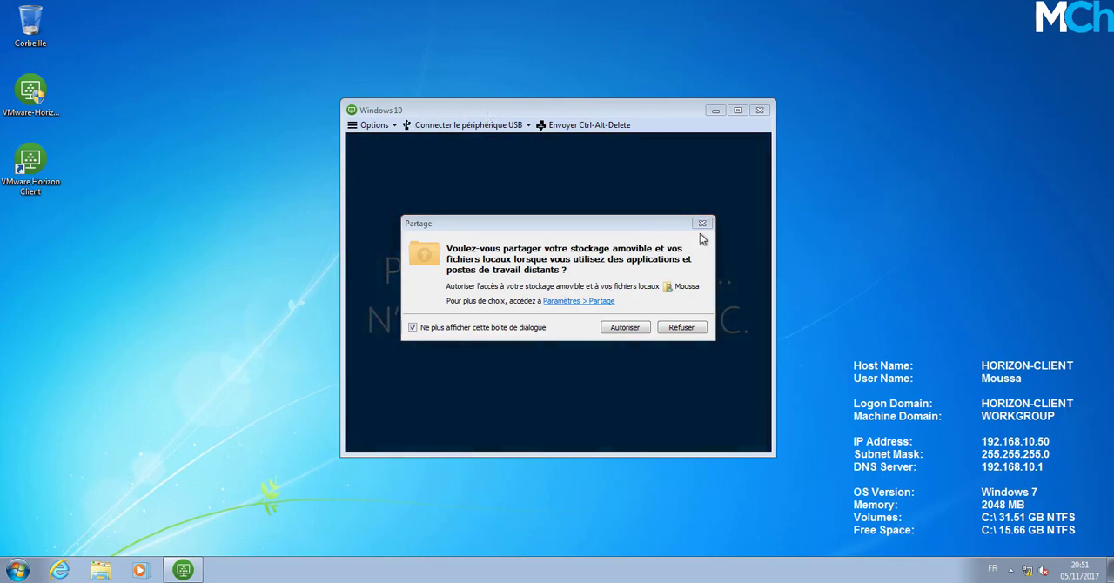
{"action": "mouse_move", "coordinate": [657, 225]}
{"action": "left_mouse_down"}
{"action": "mouse_move", "coordinate": [640, 228]}
{"action": "mouse_move", "coordinate": [656, 228]}
{"action": "left_mouse_up"}
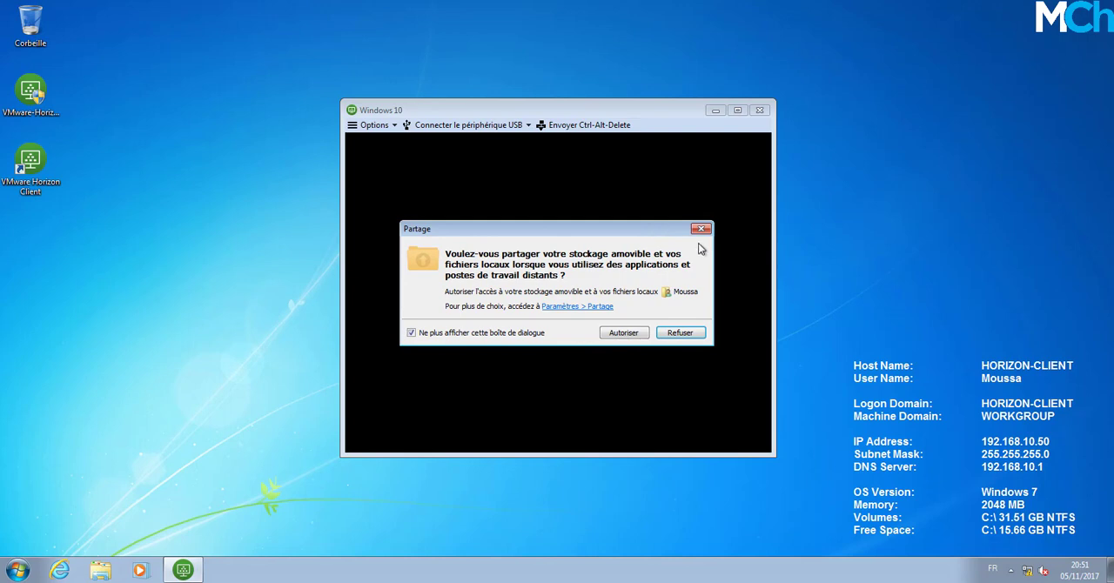
{"action": "left_click", "coordinate": [681, 333]}
Reposition the remote Windows 10 window and test the session by opening and closing its Start menu.
{"action": "left_click_drag", "start_coordinate": [570, 104], "coordinate": [532, 84]}
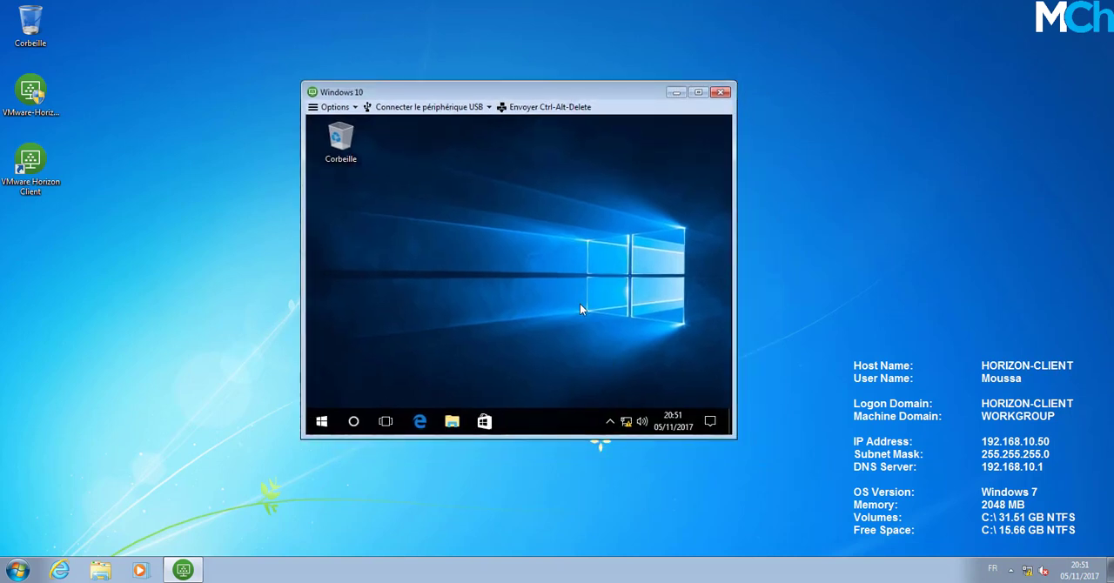
{"action": "left_click", "coordinate": [321, 422]}
{"action": "left_click", "coordinate": [321, 424]}
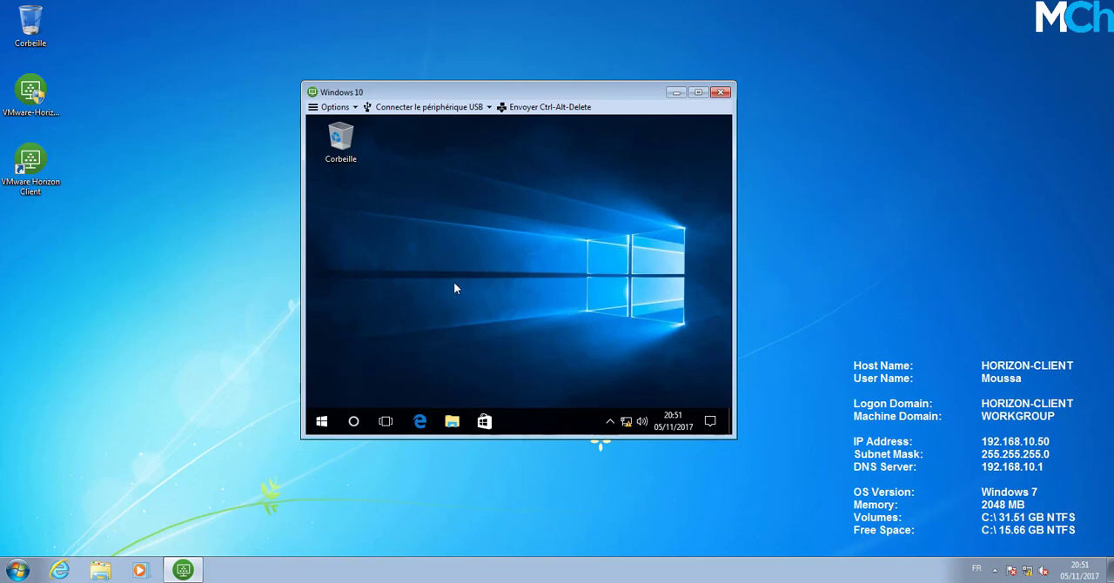
{"action": "left_click", "coordinate": [321, 421]}
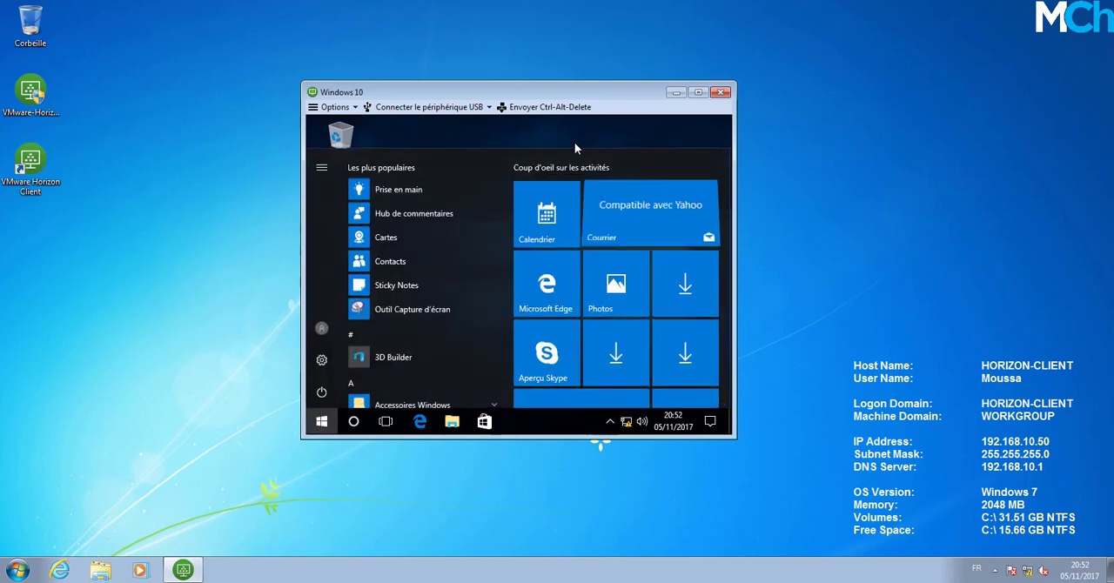
{"action": "left_click", "coordinate": [574, 144]}
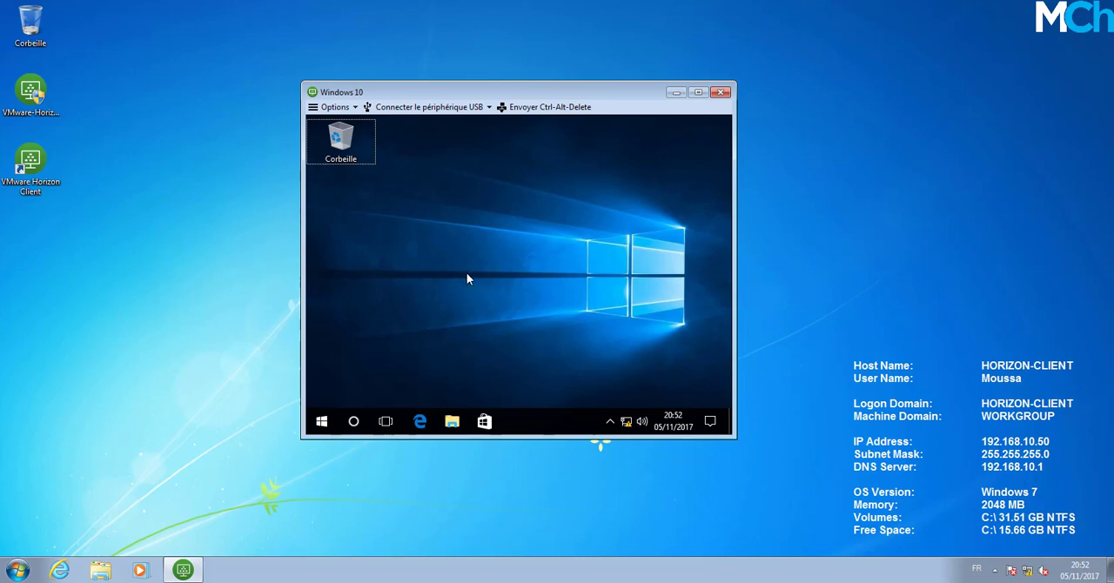
{"action": "mouse_move", "coordinate": [182, 570]}
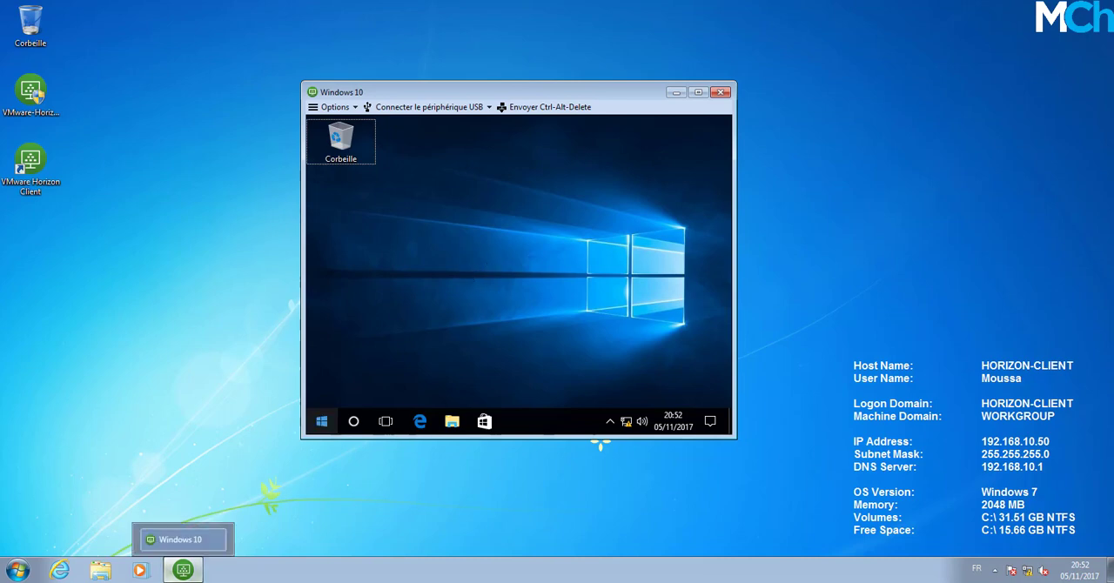